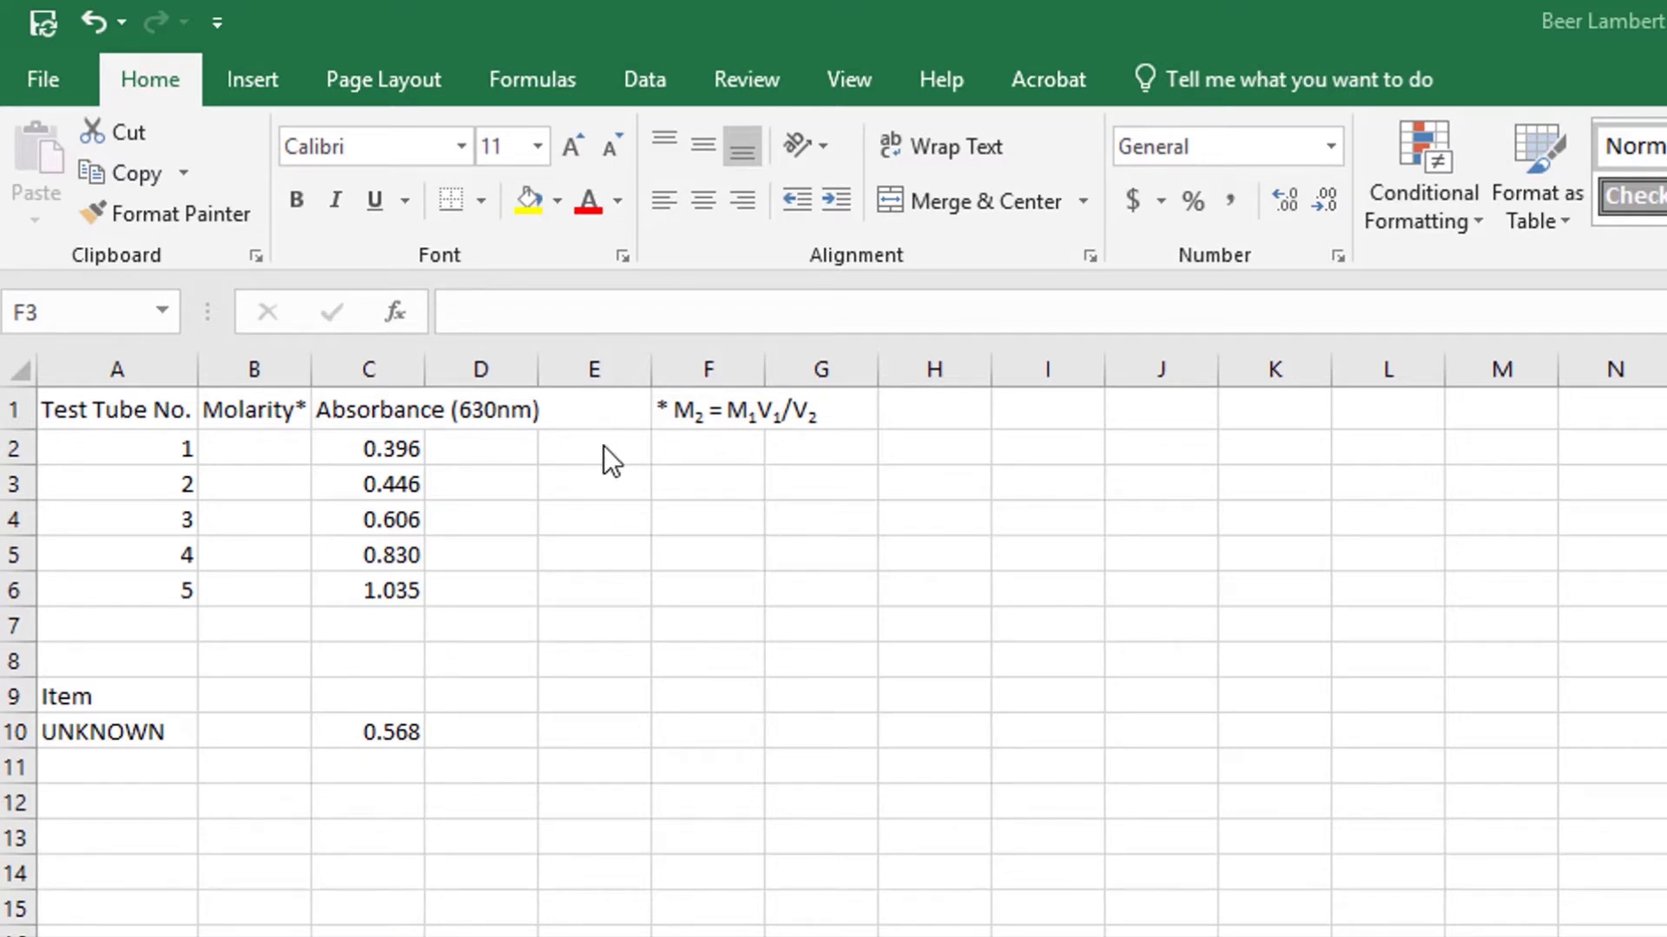
Enter the molarity formula =0.200*A2/5.00 in cell B2 for test tube 1.
left_click(256, 444)
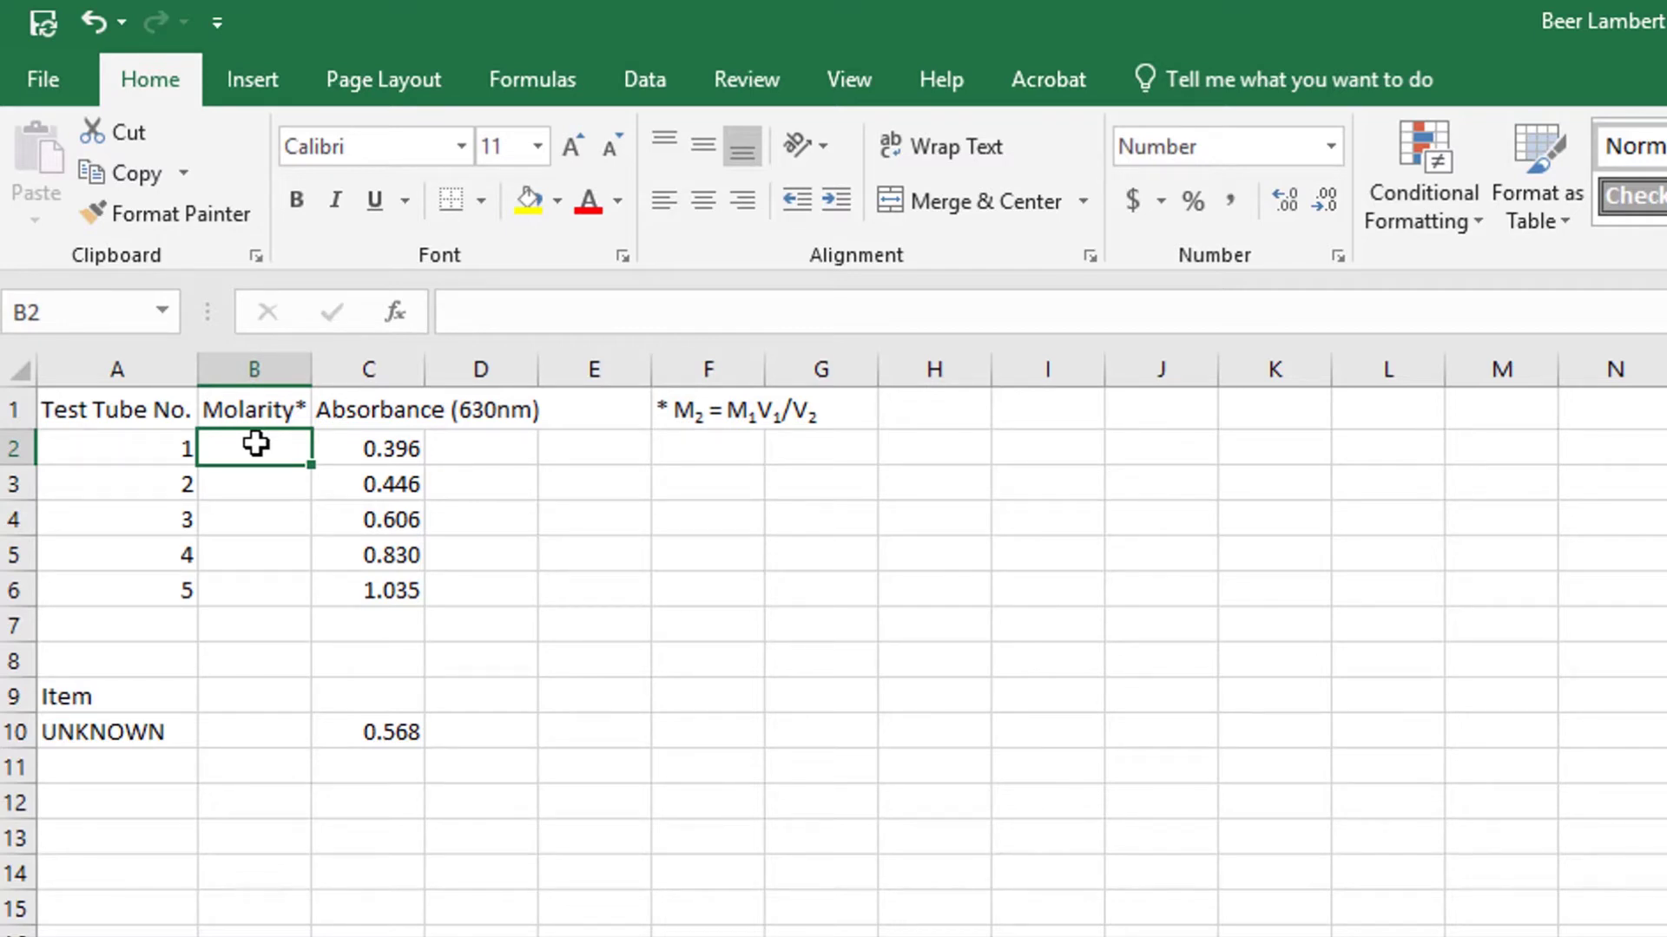
type("=")
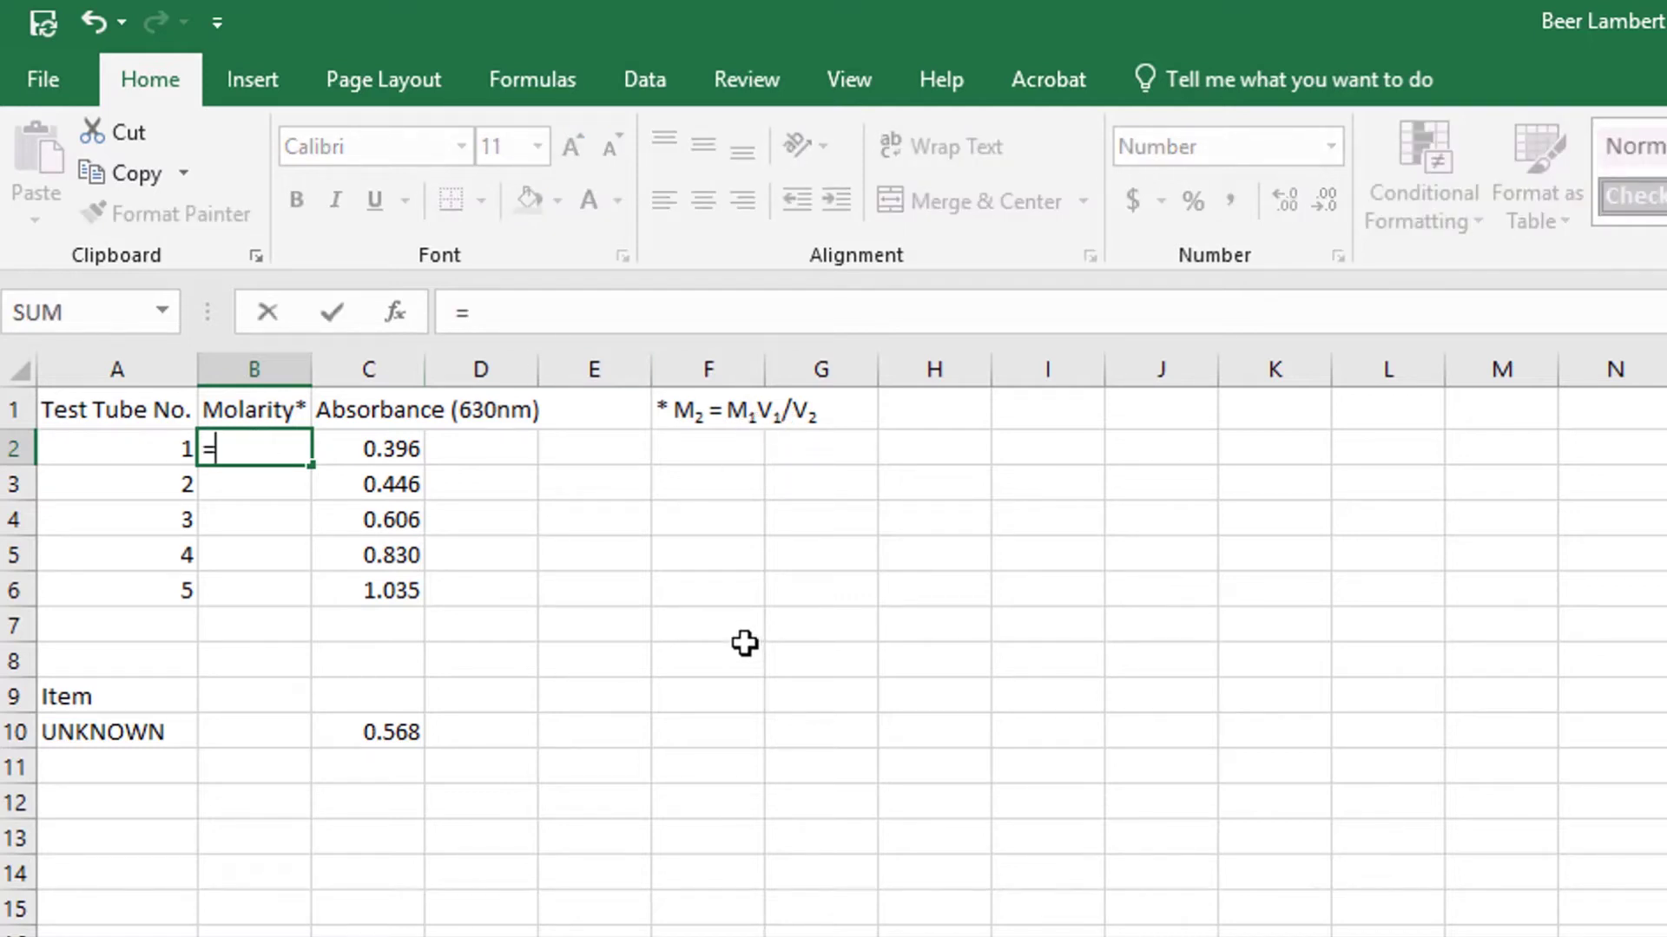
type("0.200")
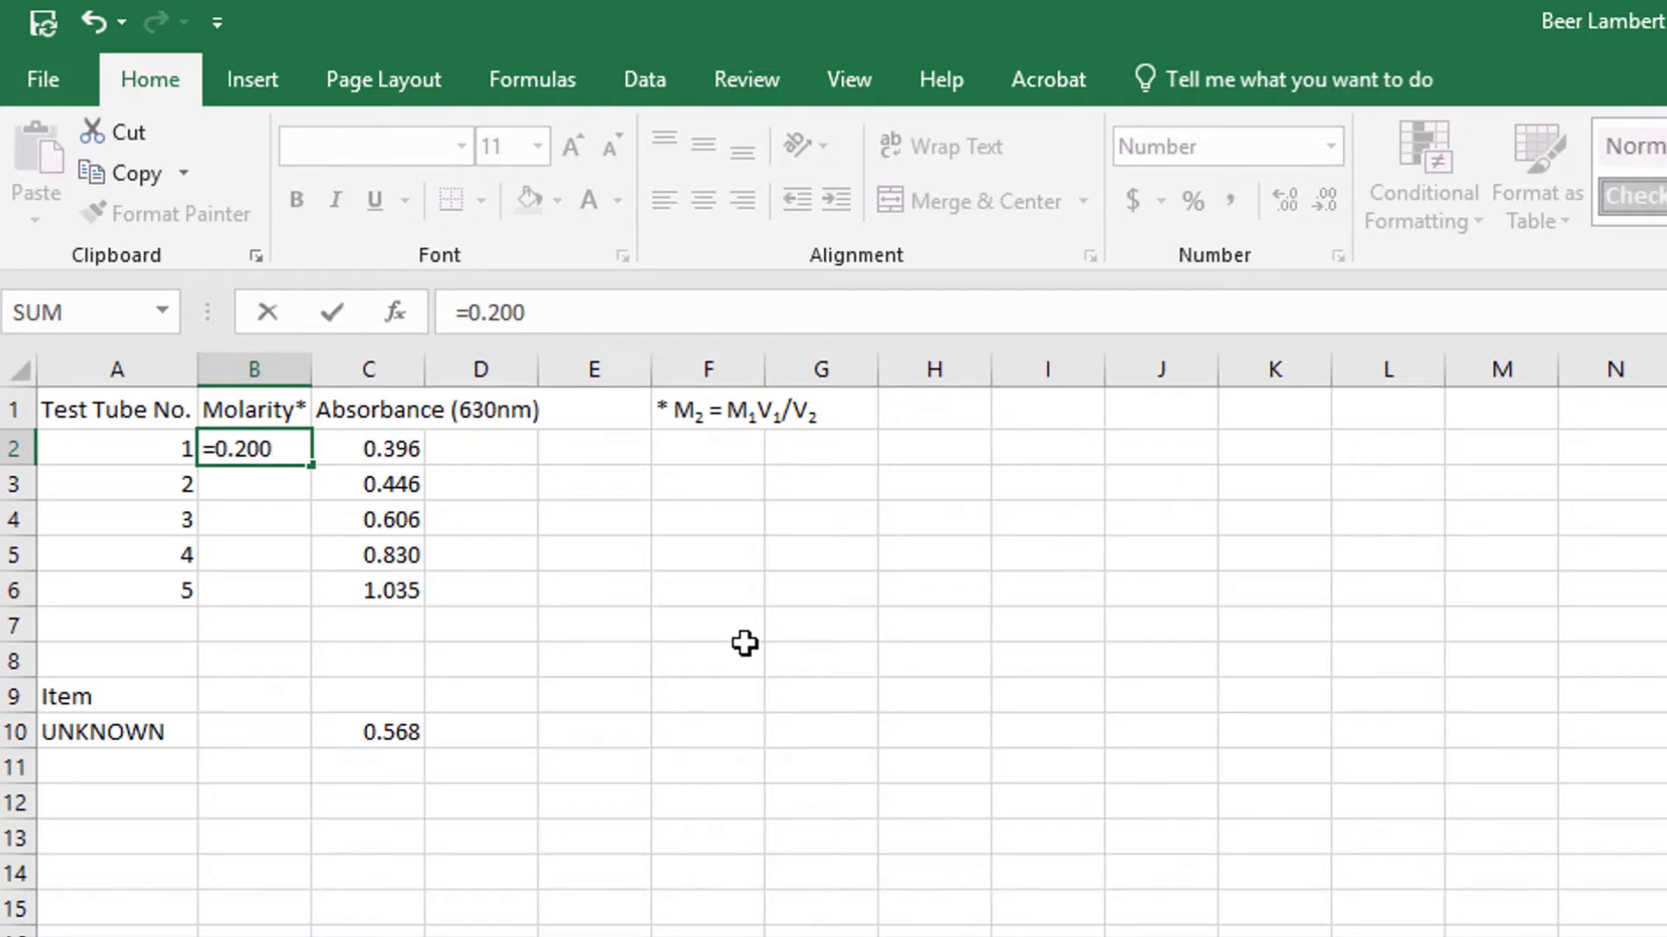
type("*")
left_click(165, 445)
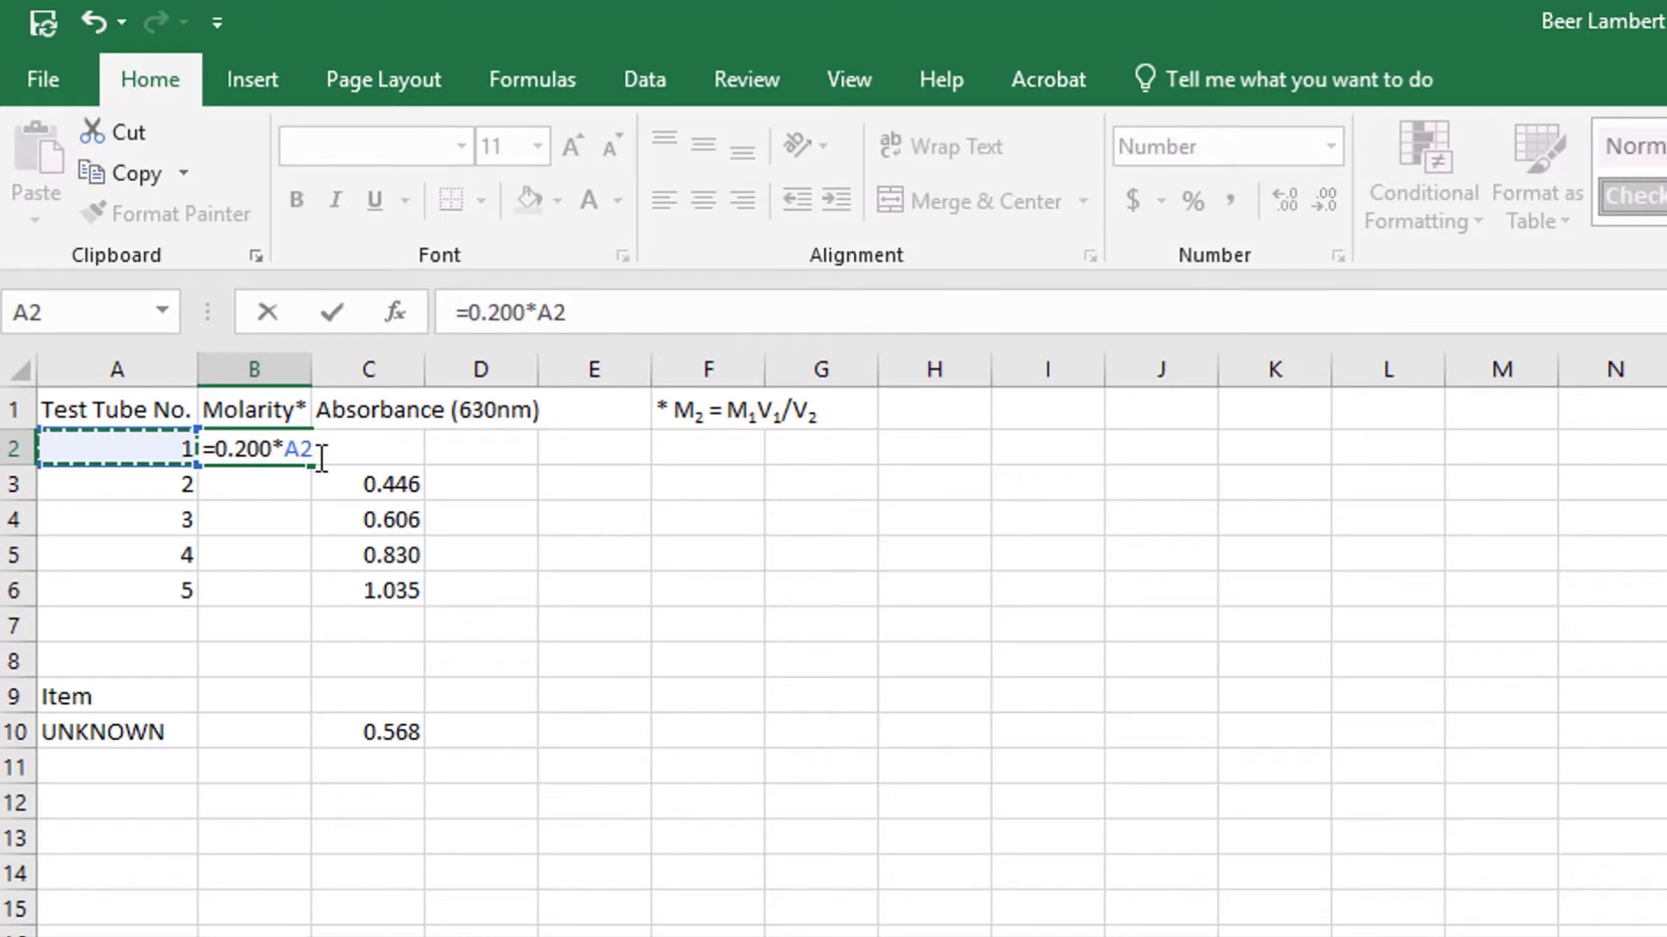
left_click(626, 320)
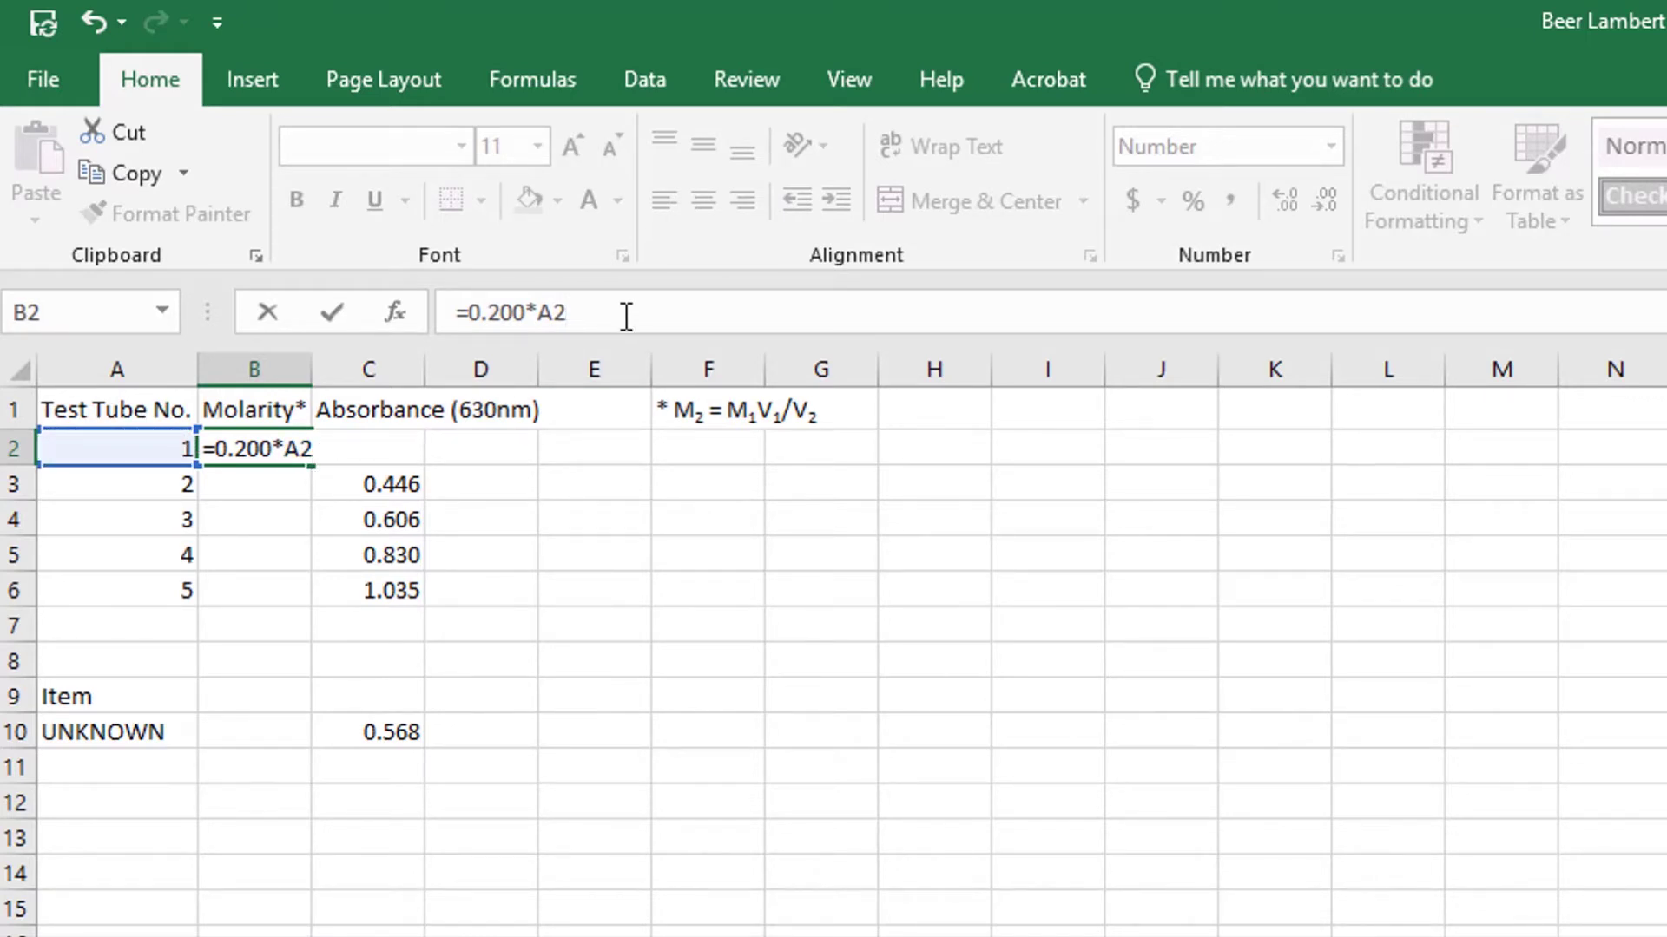
type("/5.00")
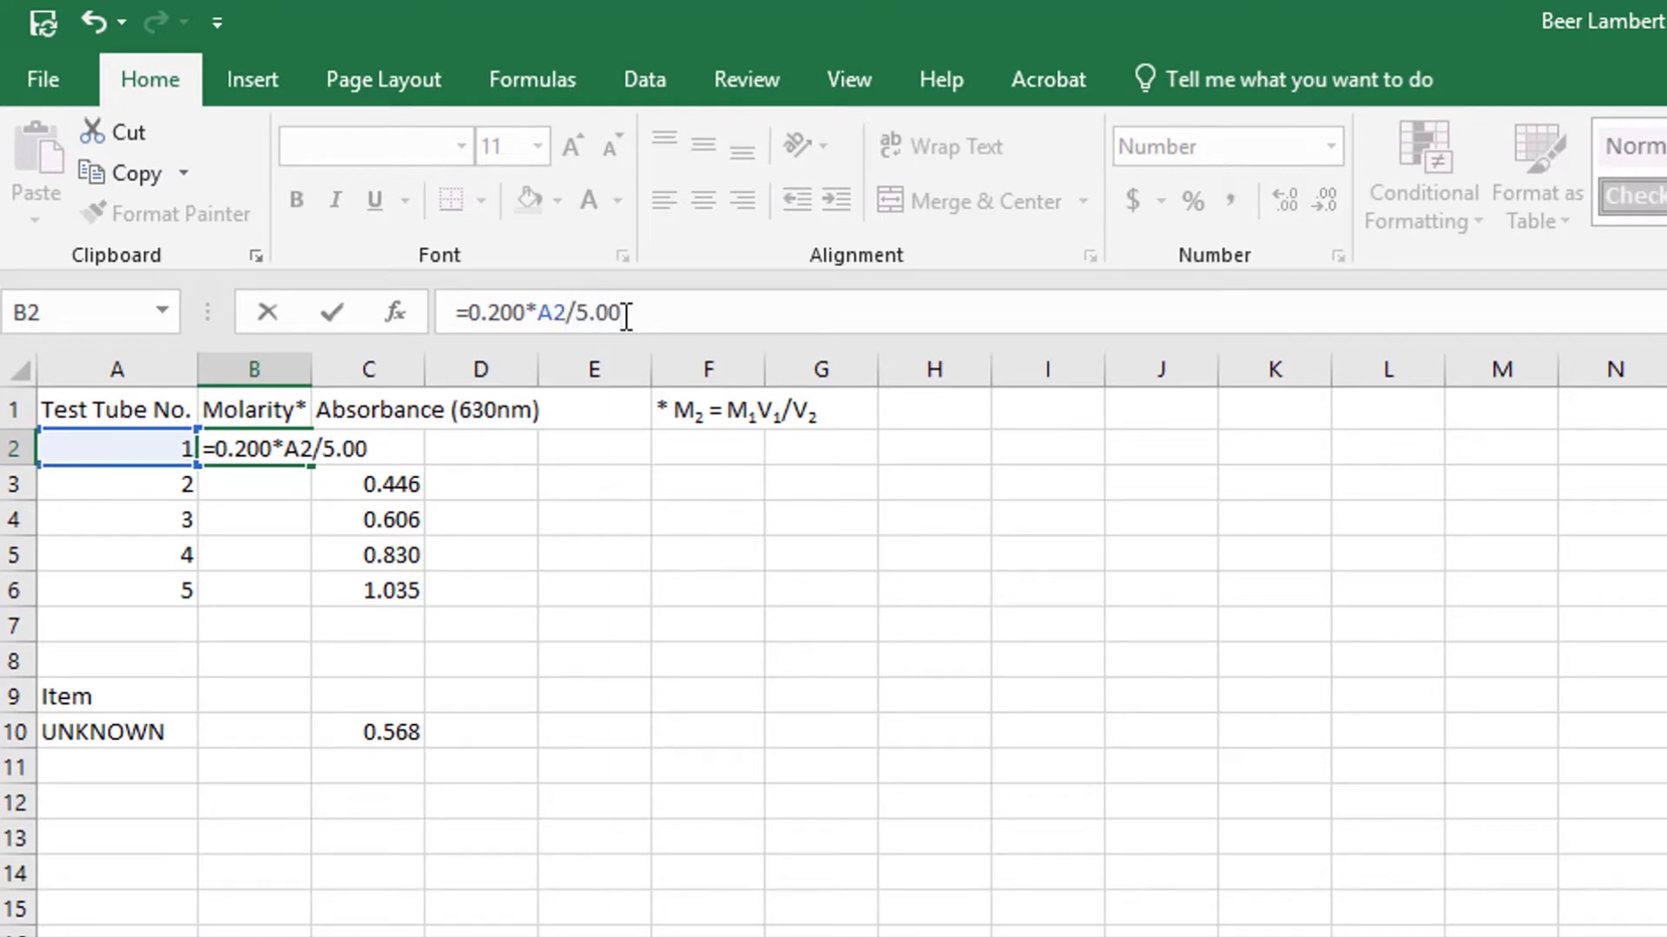
key("Return")
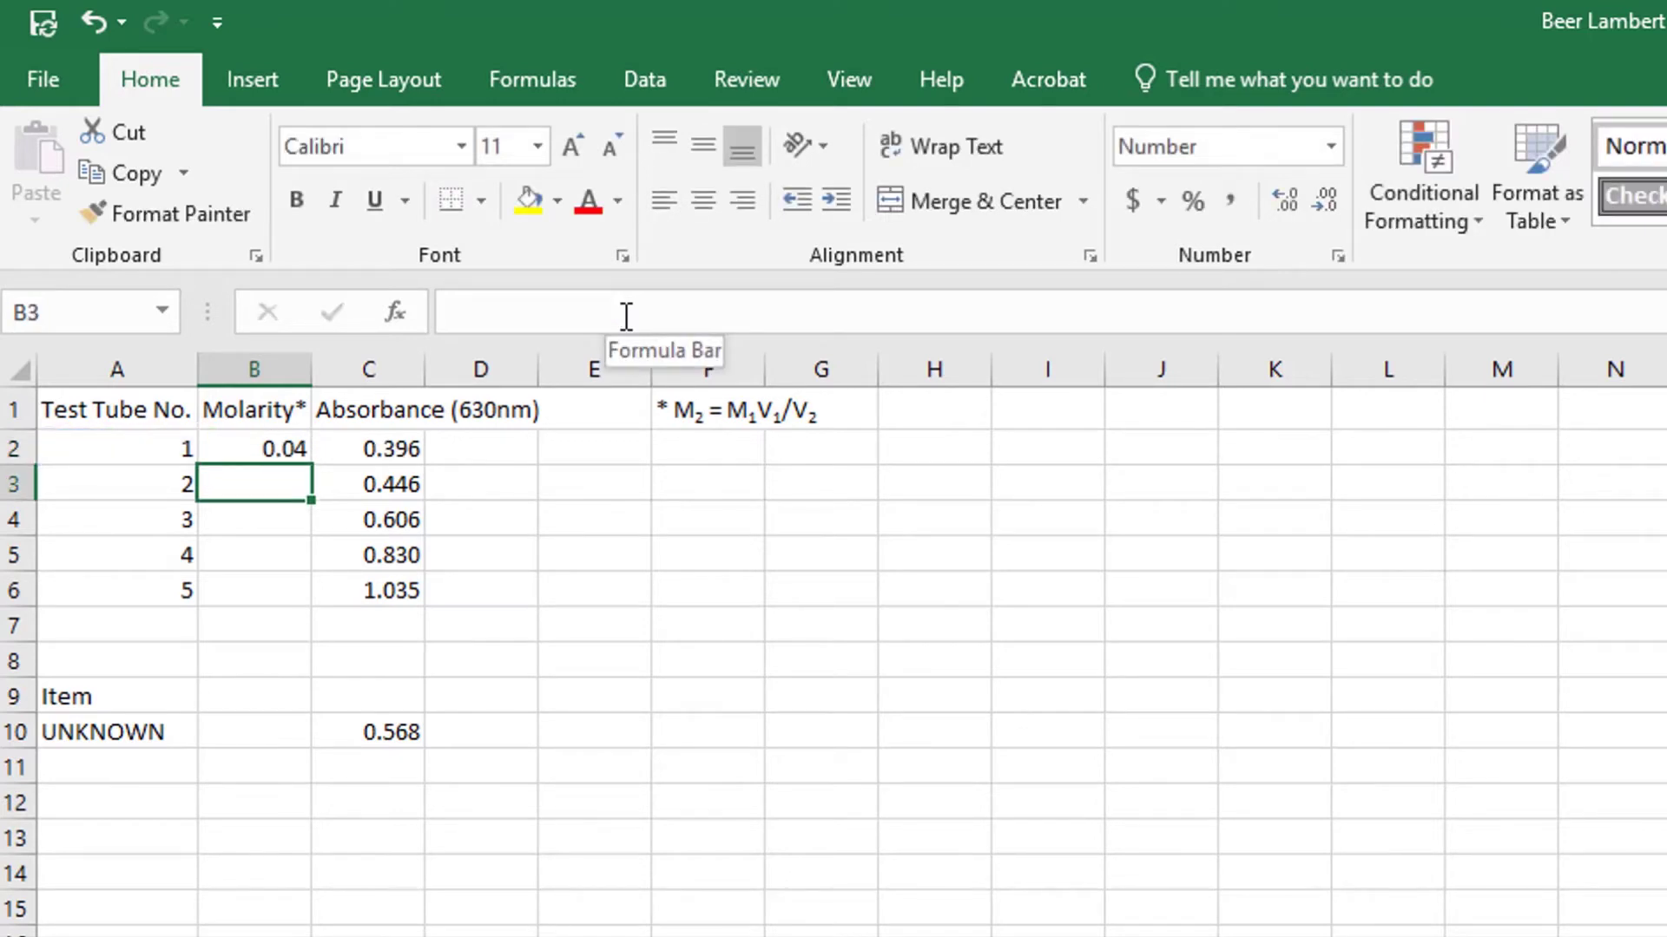
Fill the molarity formula from B2 down through B6 and check the cell references in the copied formulas.
left_click(271, 445)
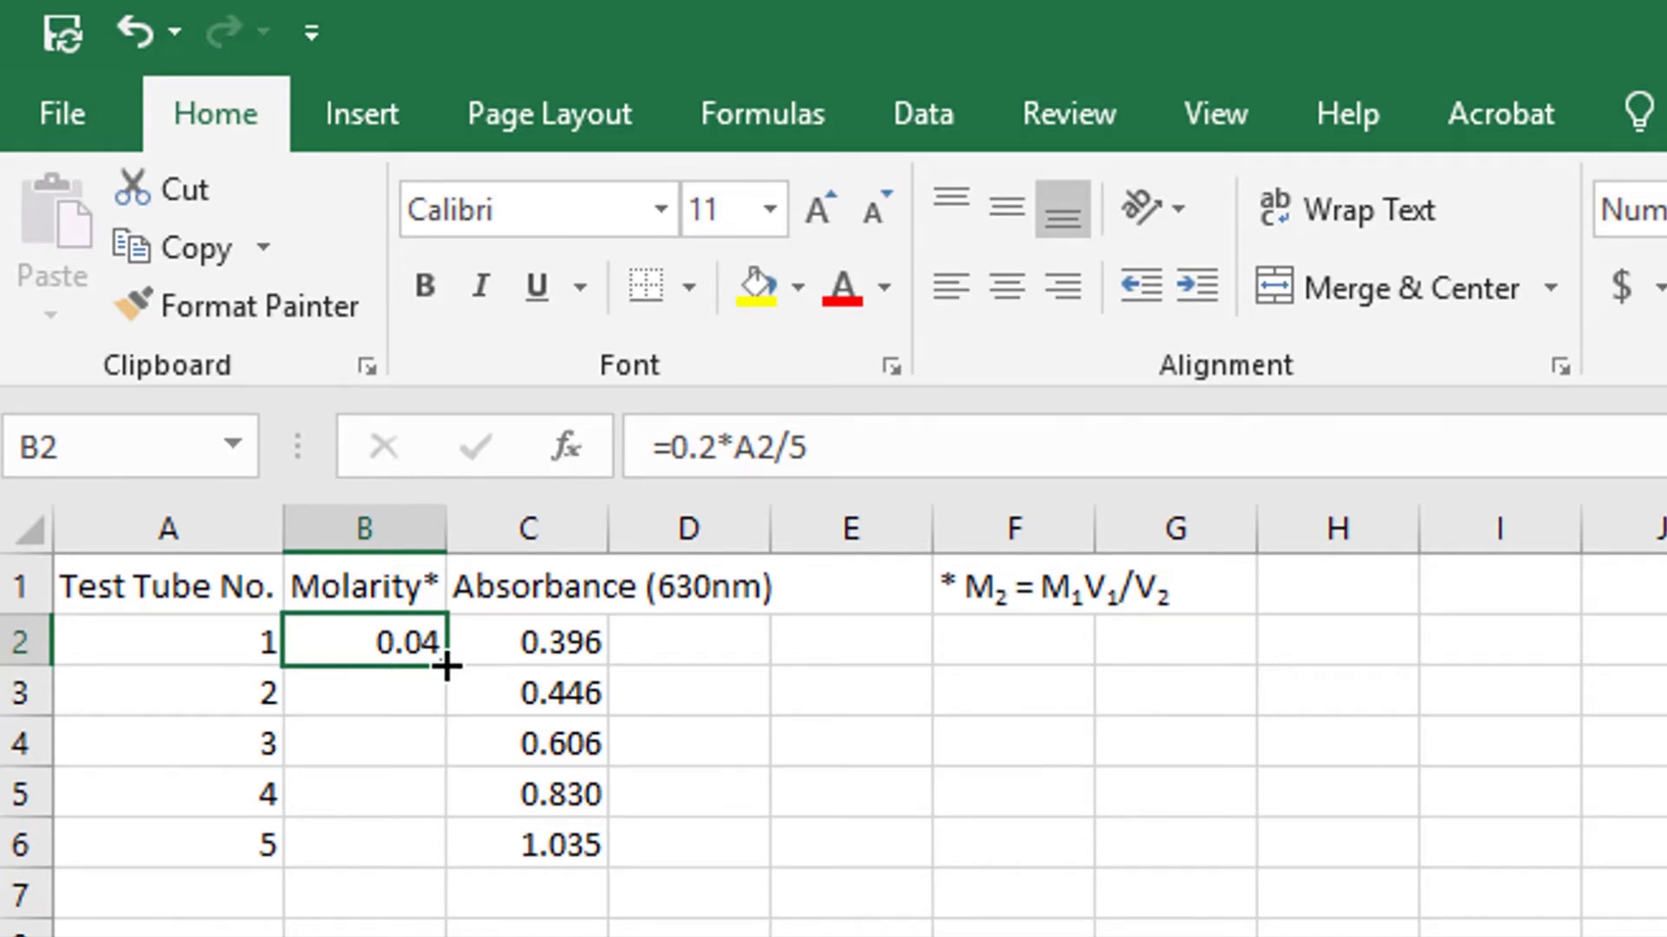
left_click_drag(446, 667, 451, 859)
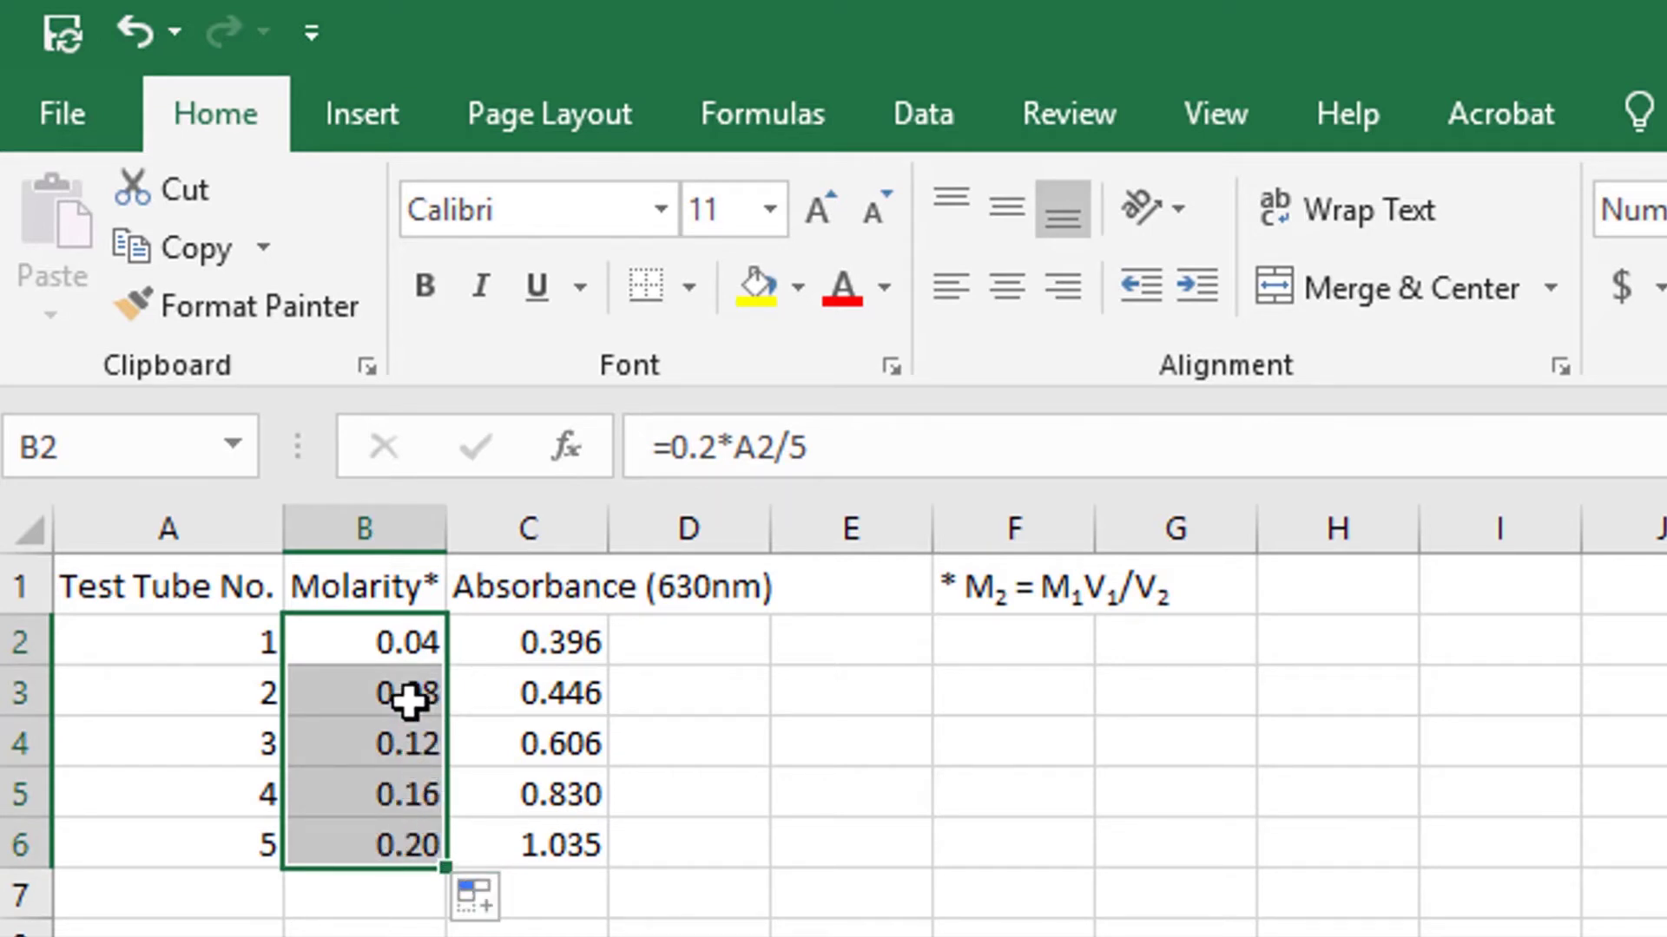
left_click(234, 692)
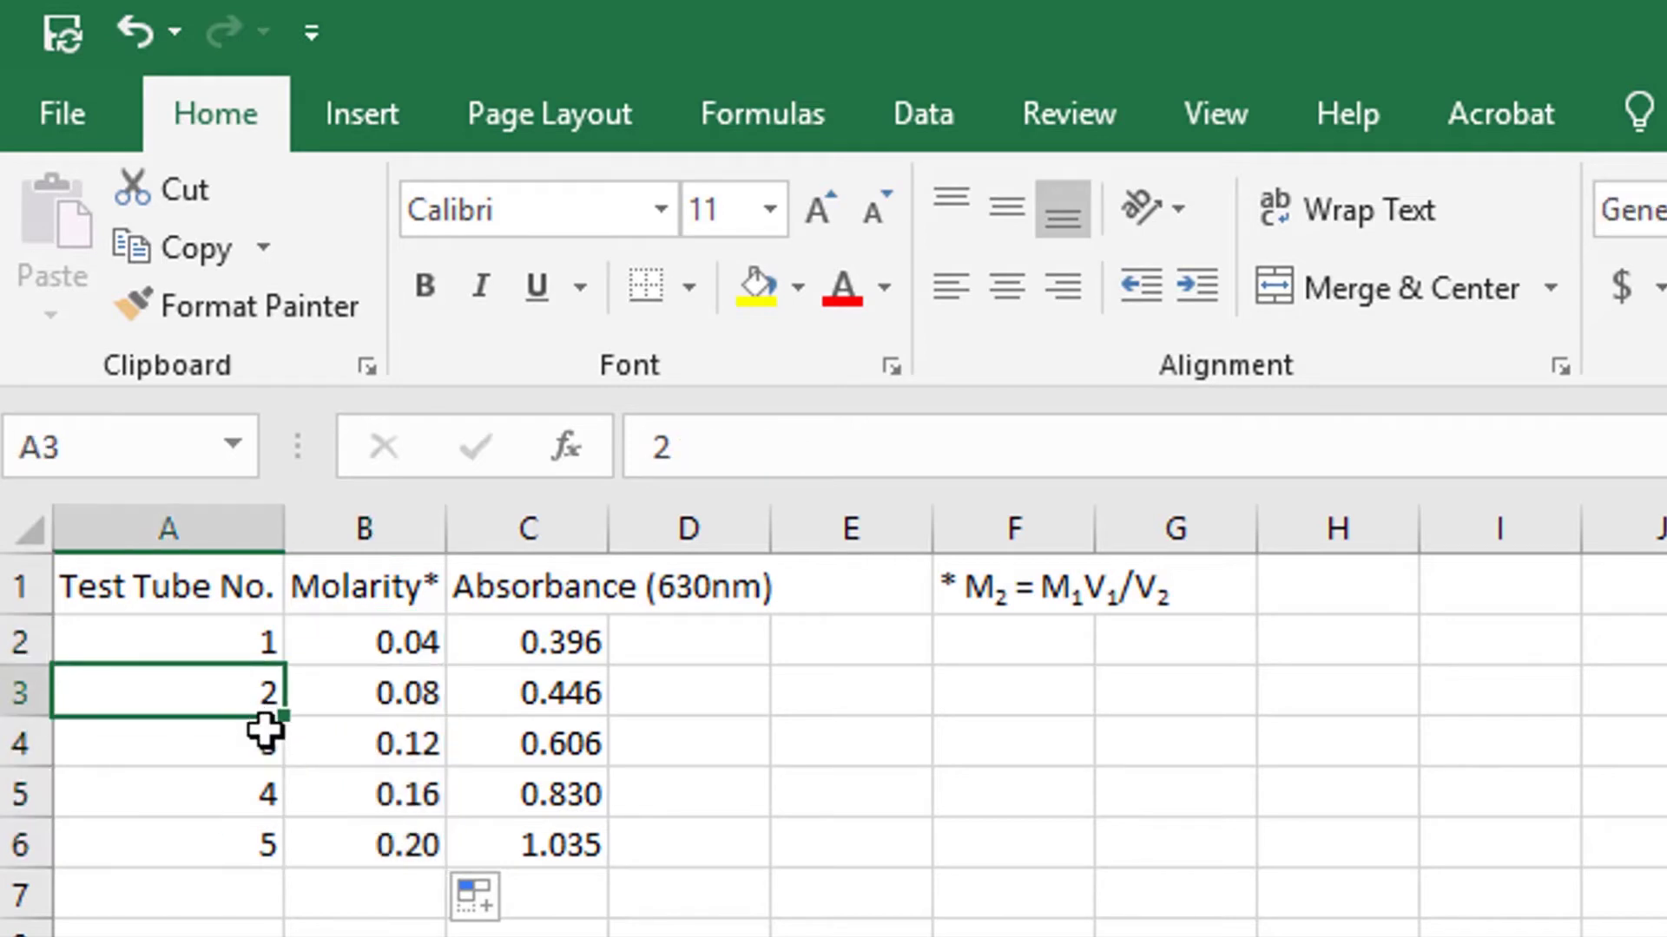
left_click(385, 693)
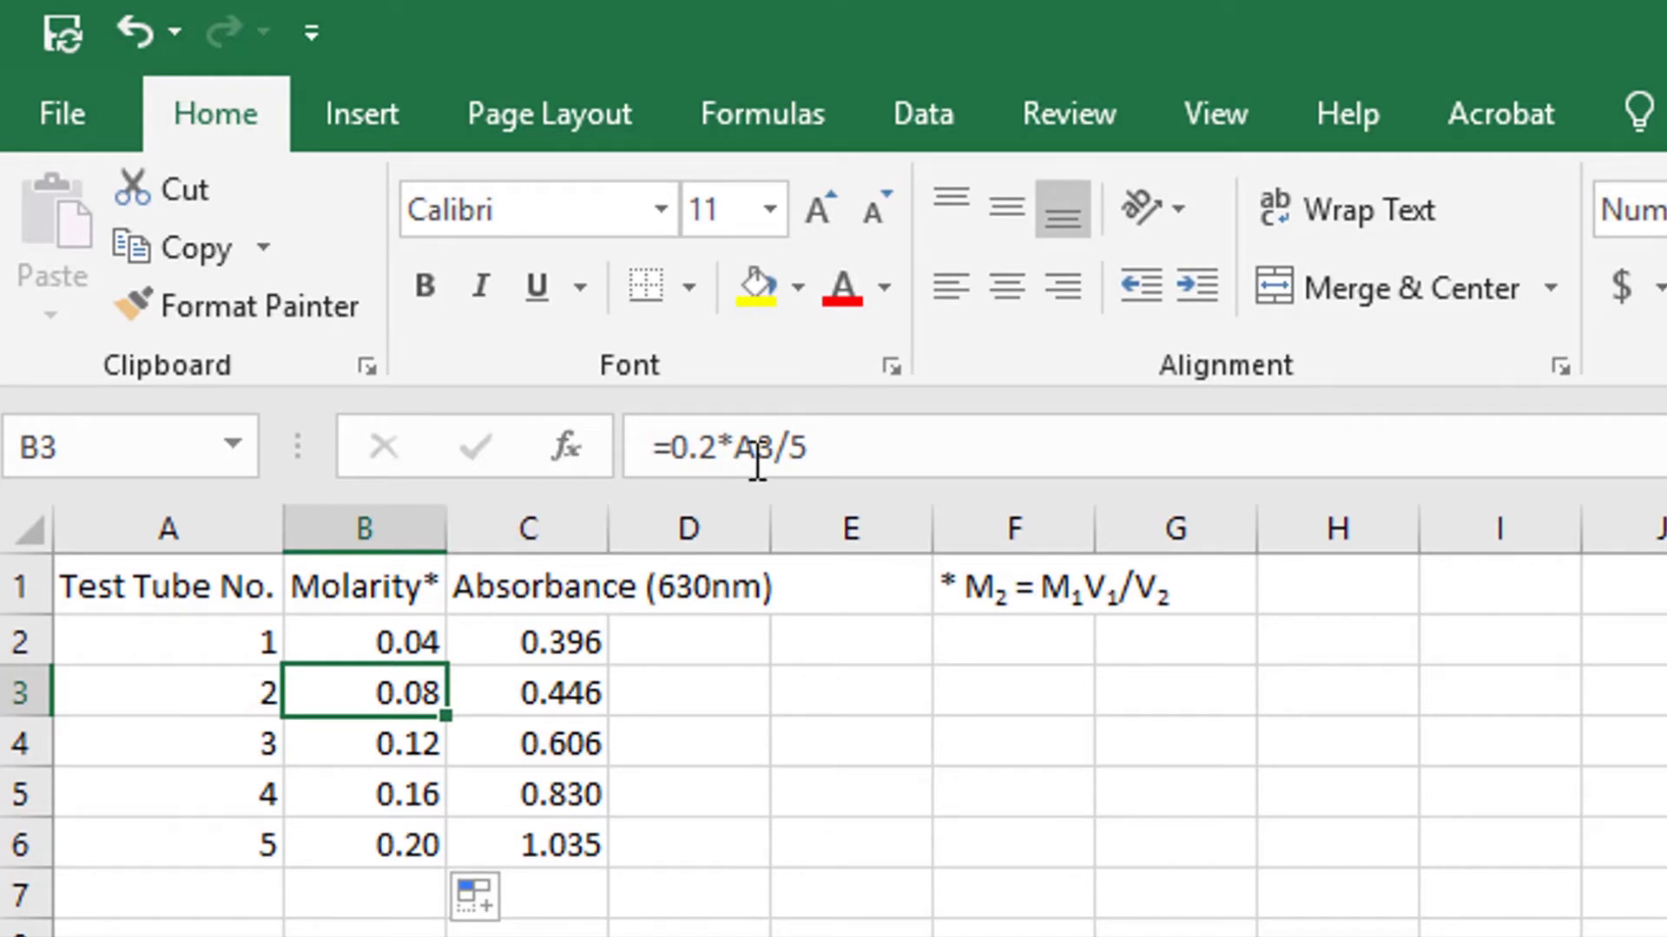
left_click(250, 681)
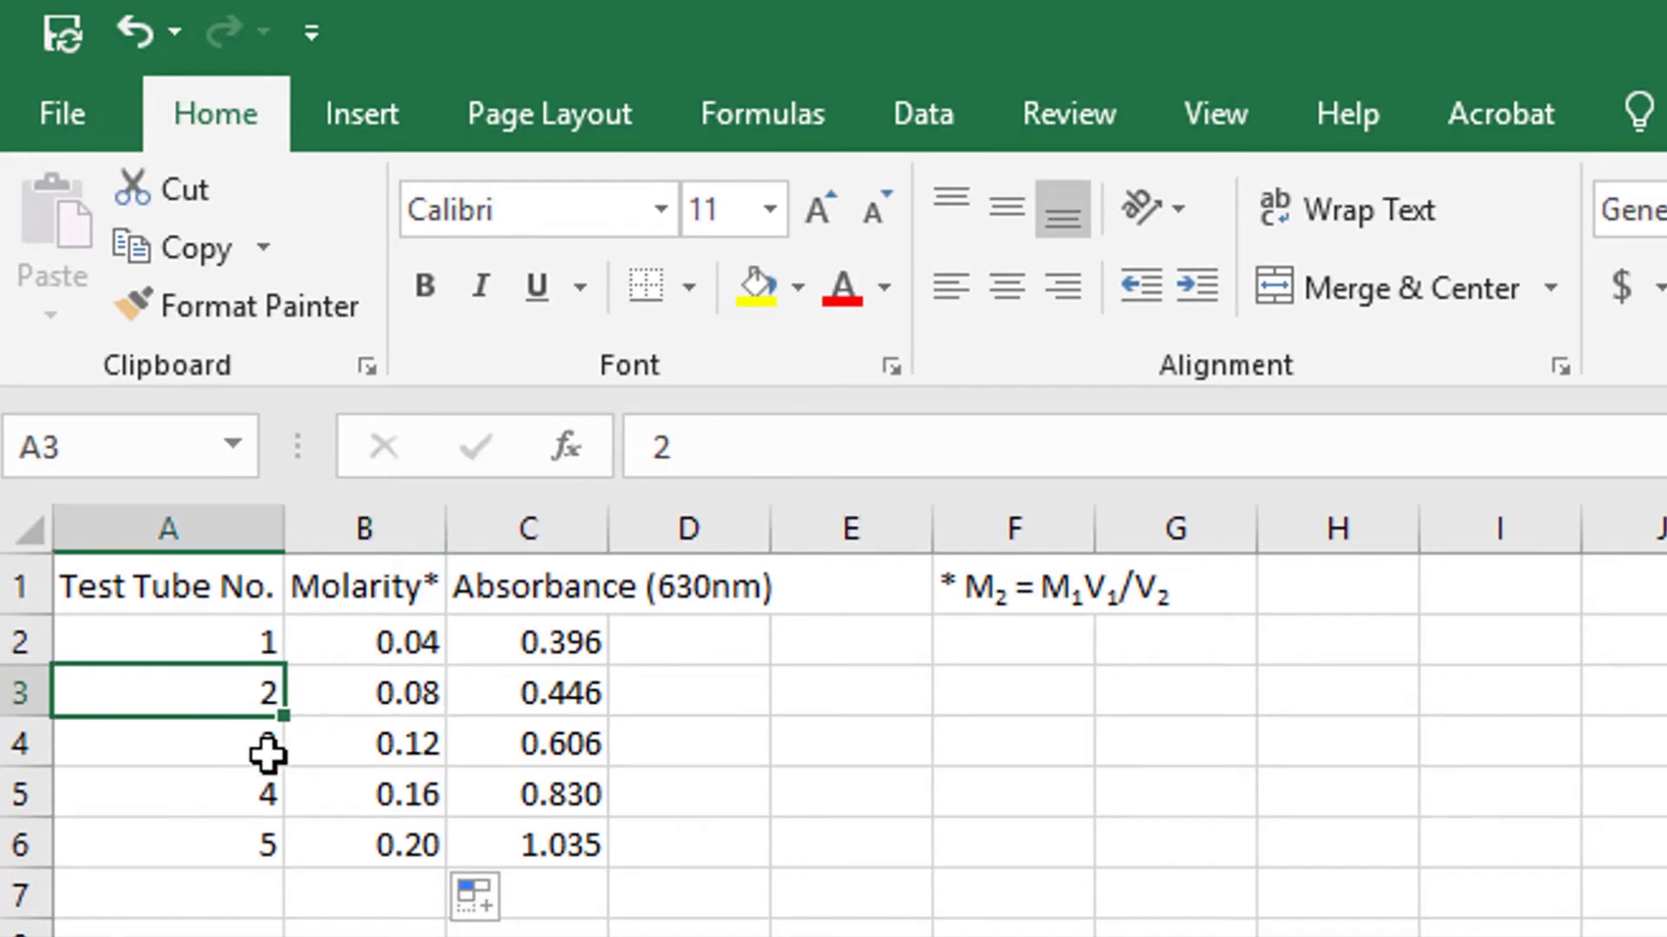
left_click(413, 748)
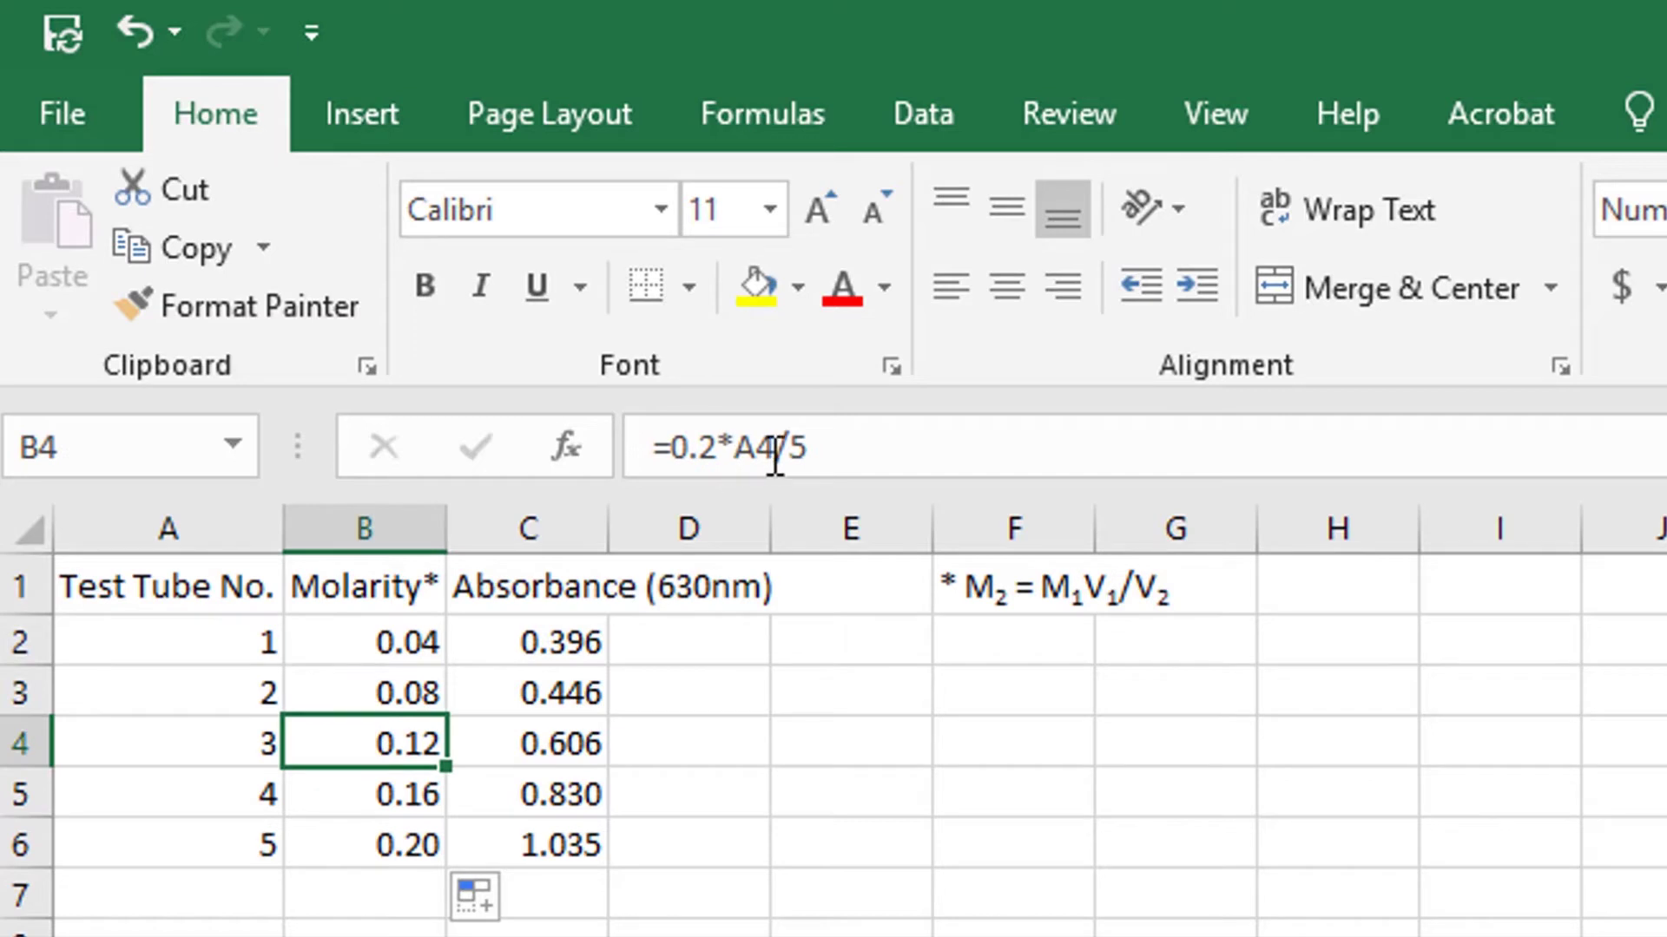
left_click(233, 744)
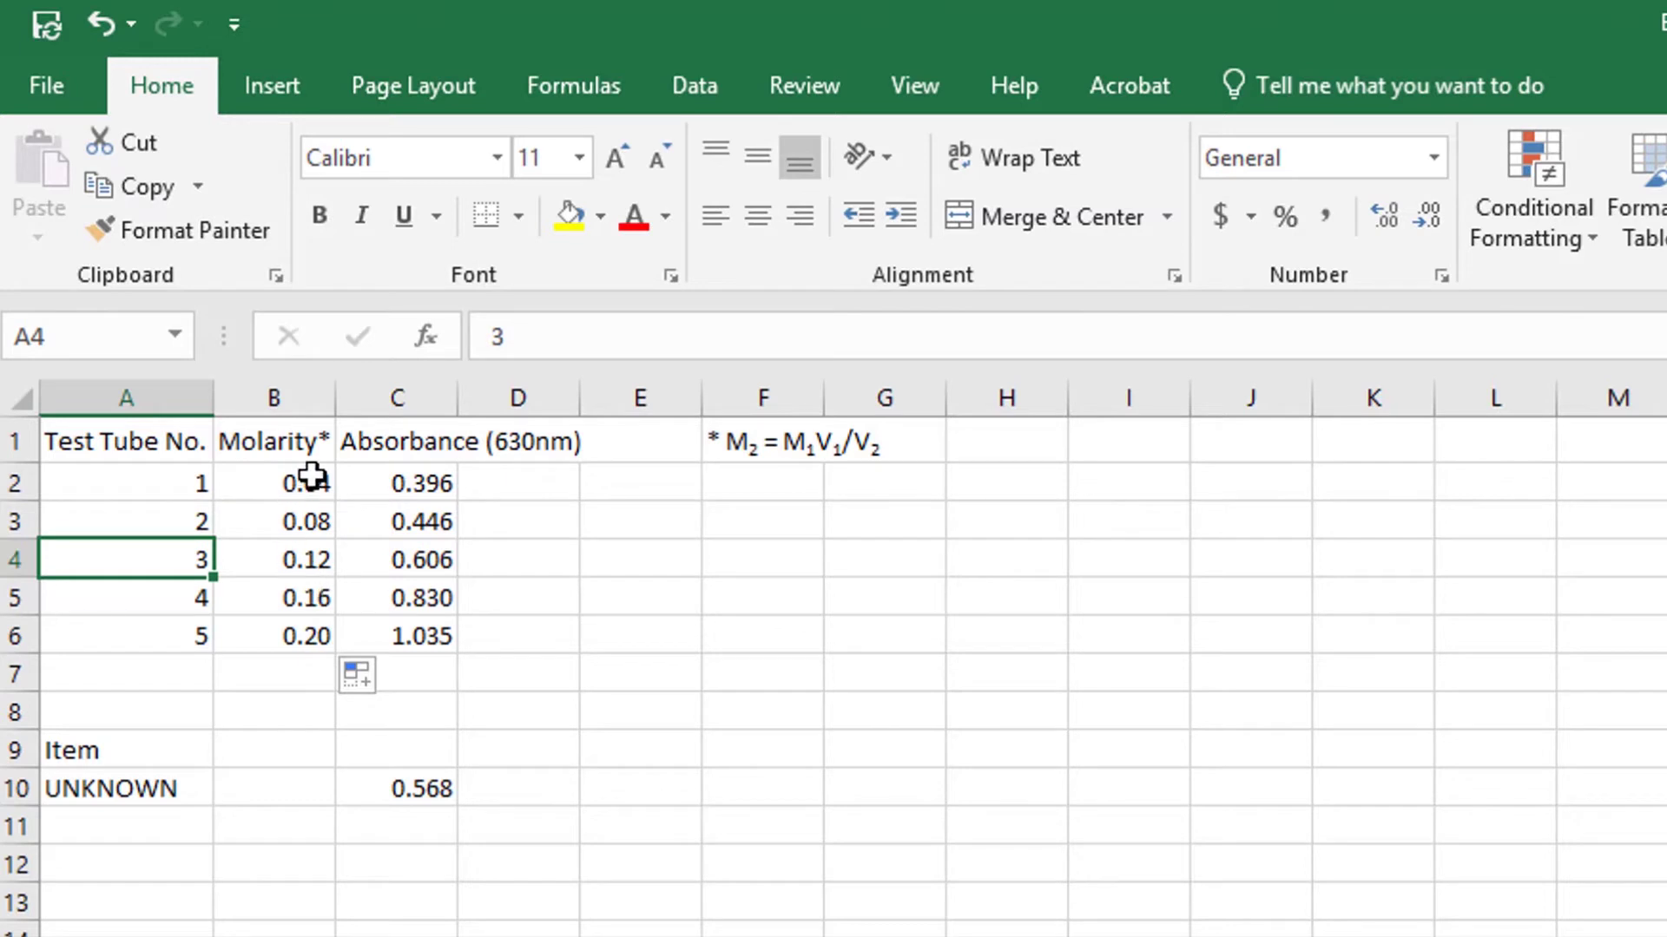
Format the molarity values in B2:B6 to show three decimal places and review the cells.
left_click_drag(310, 477, 296, 623)
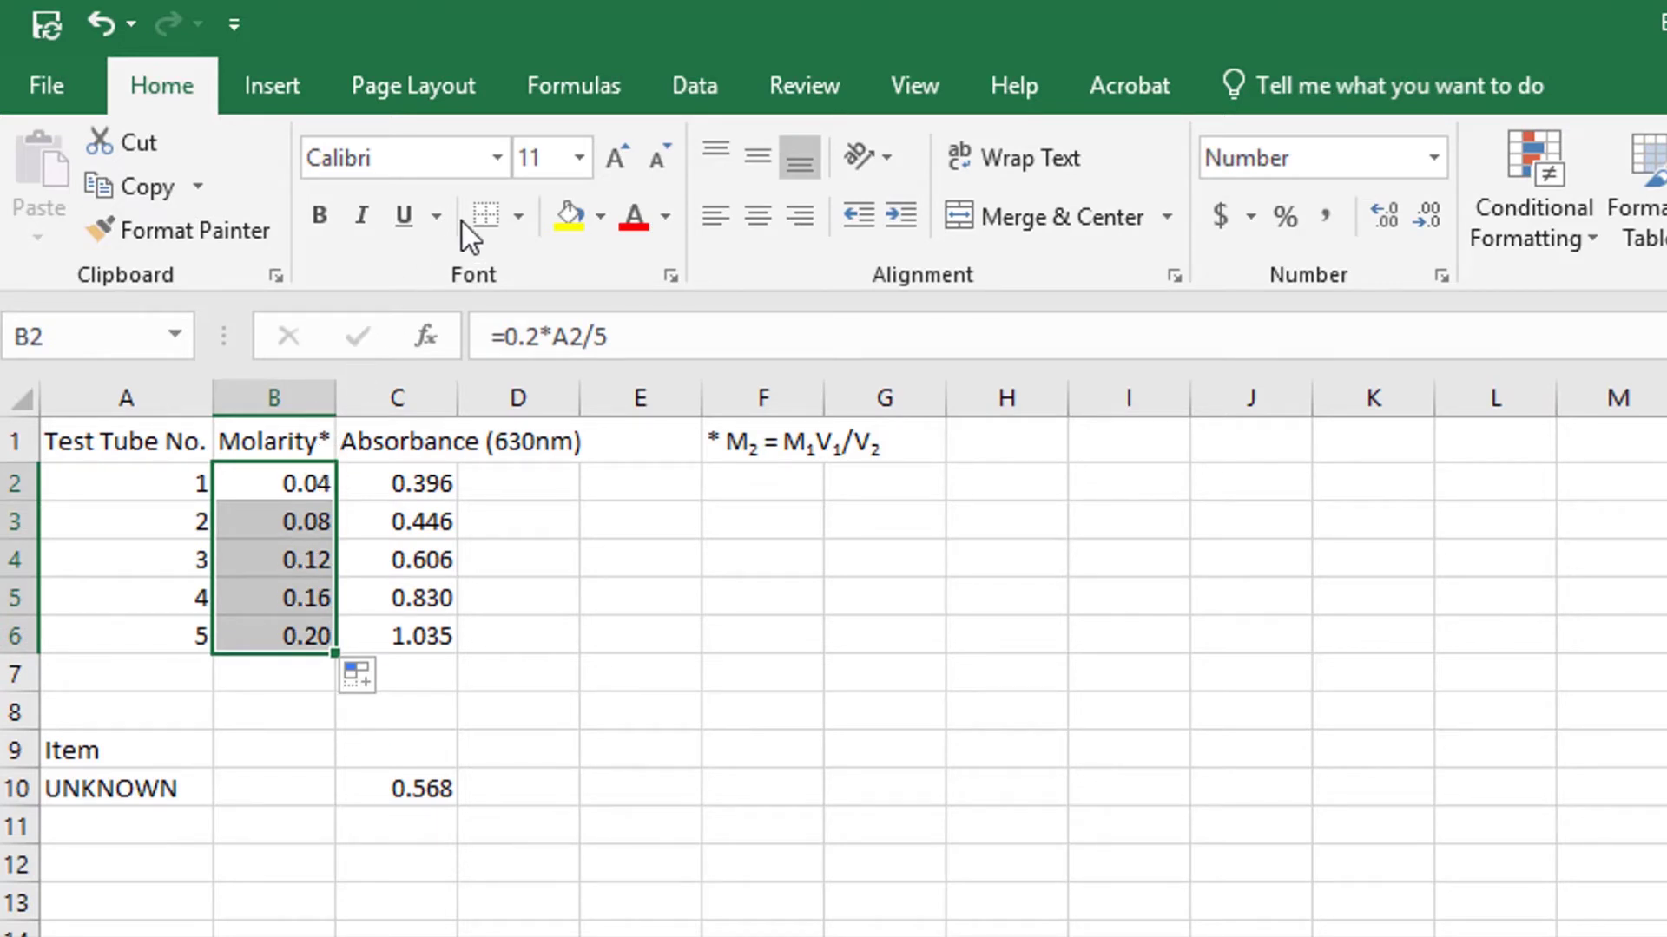
left_click(1389, 217)
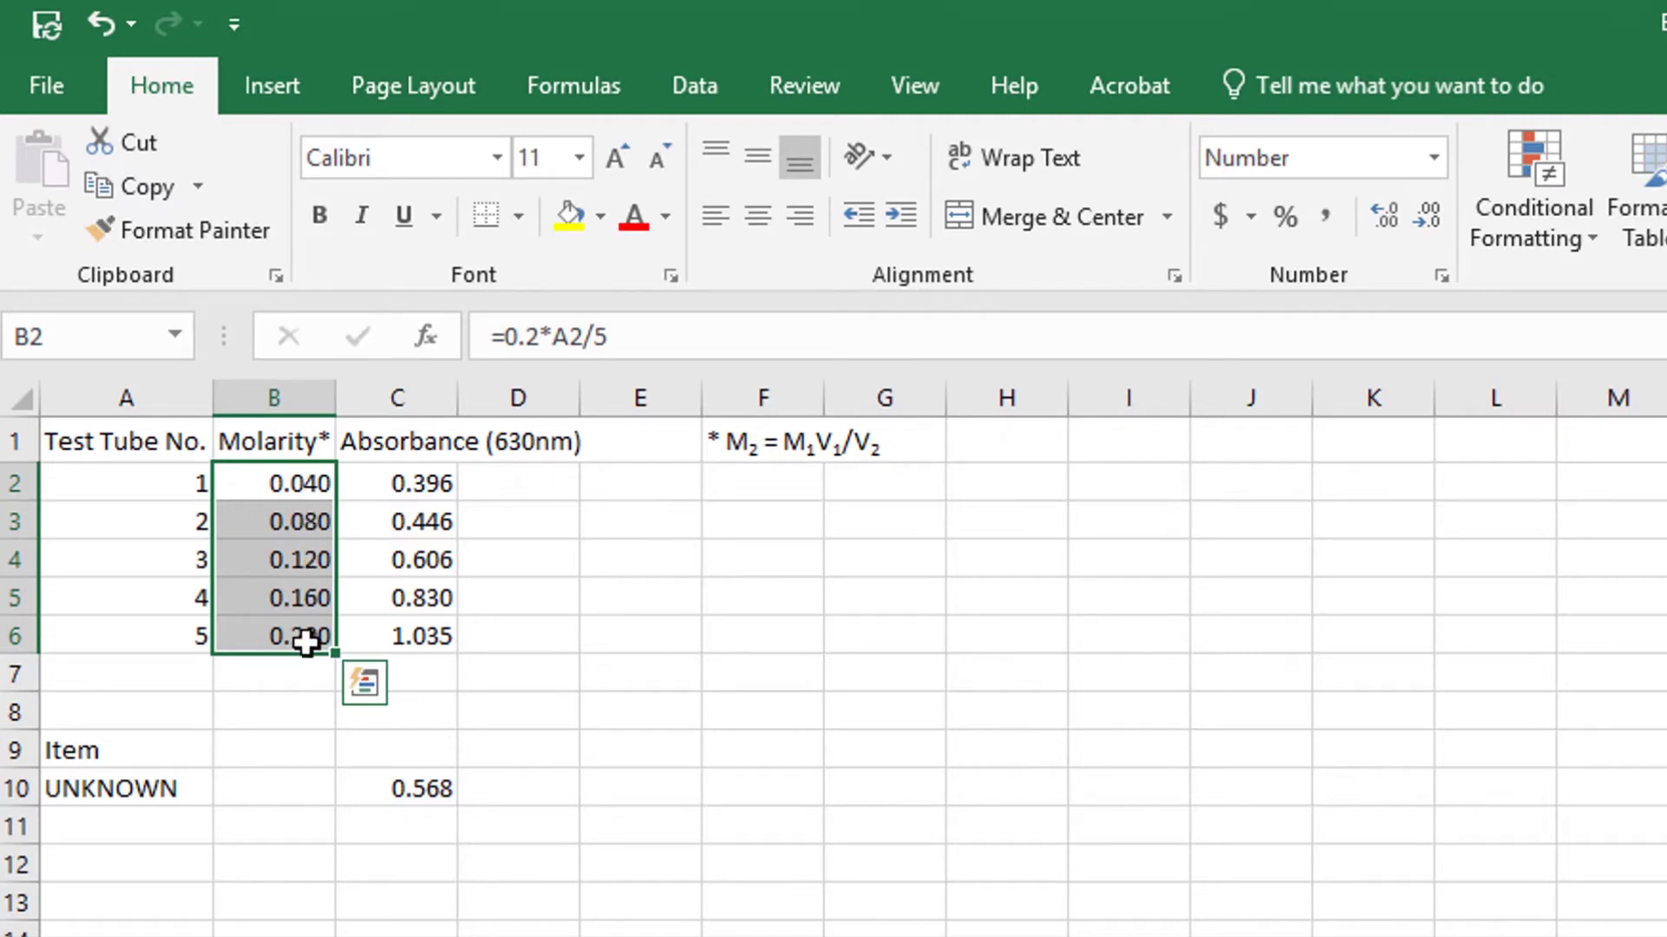
left_click(291, 485)
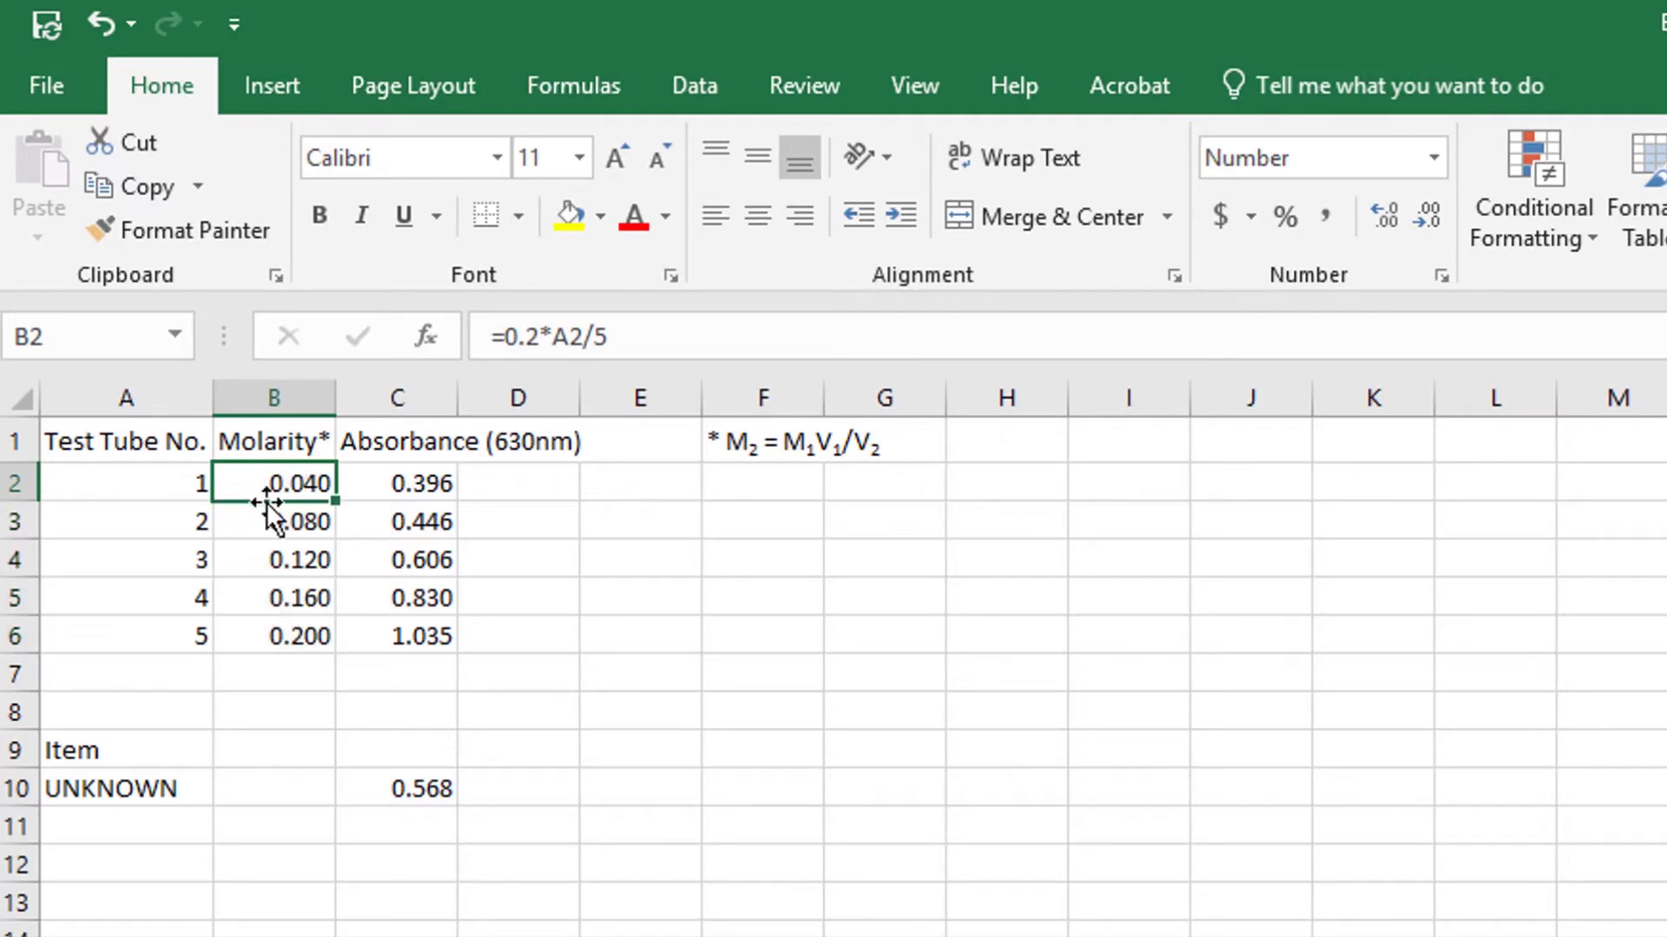
left_click(291, 525)
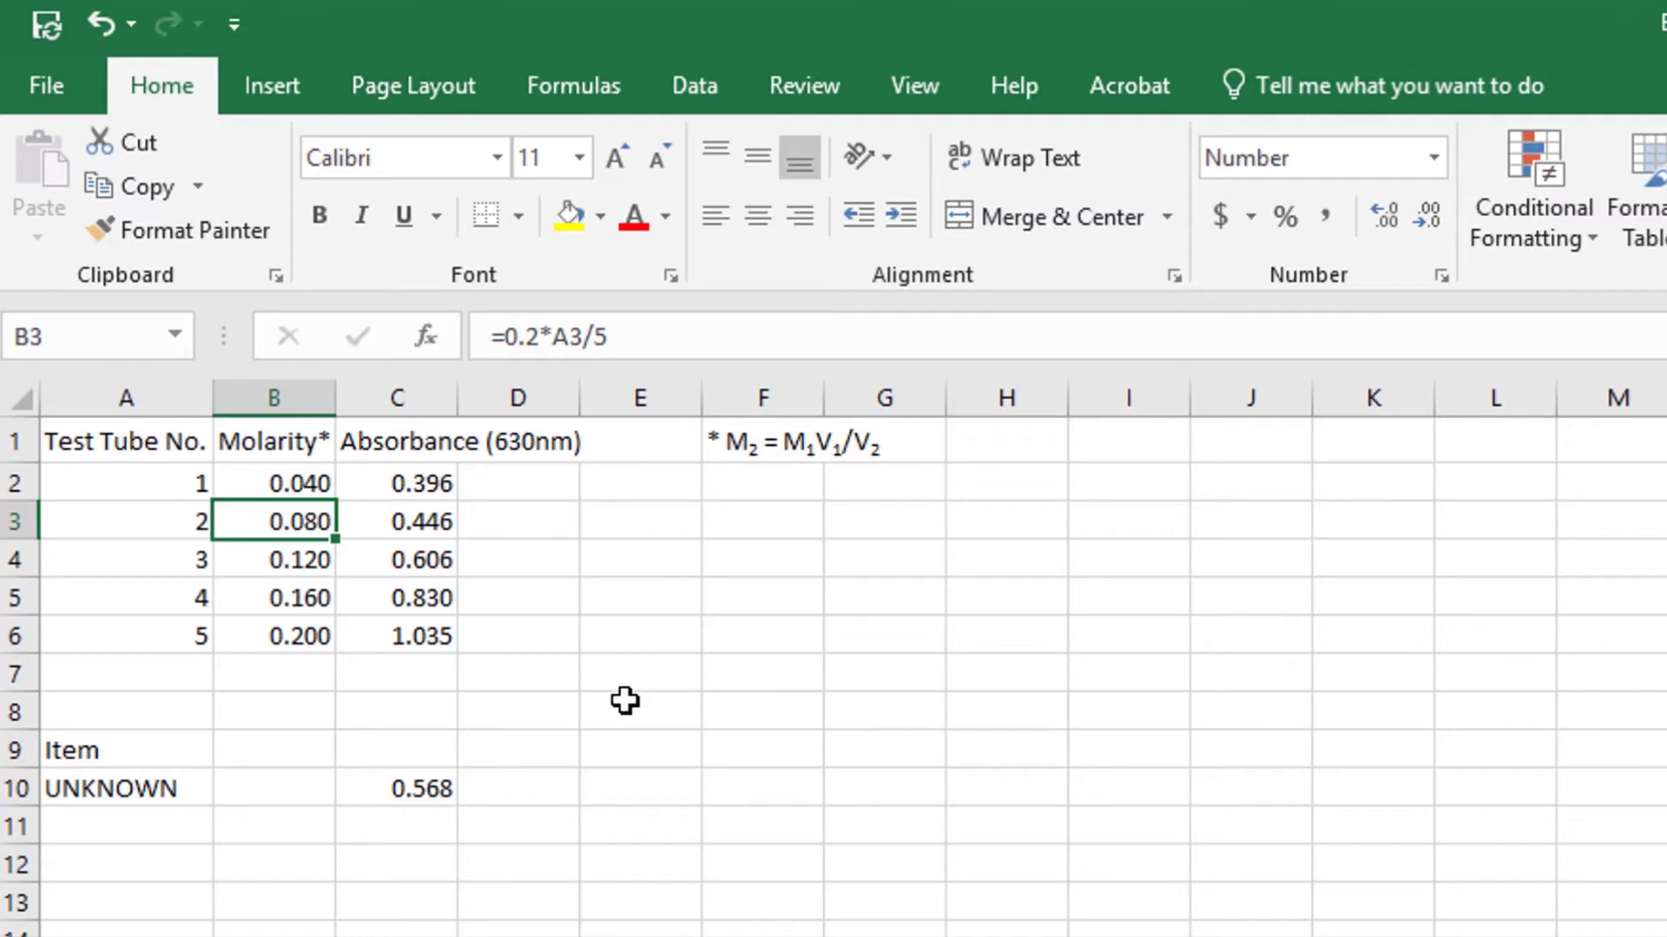
left_click(314, 640)
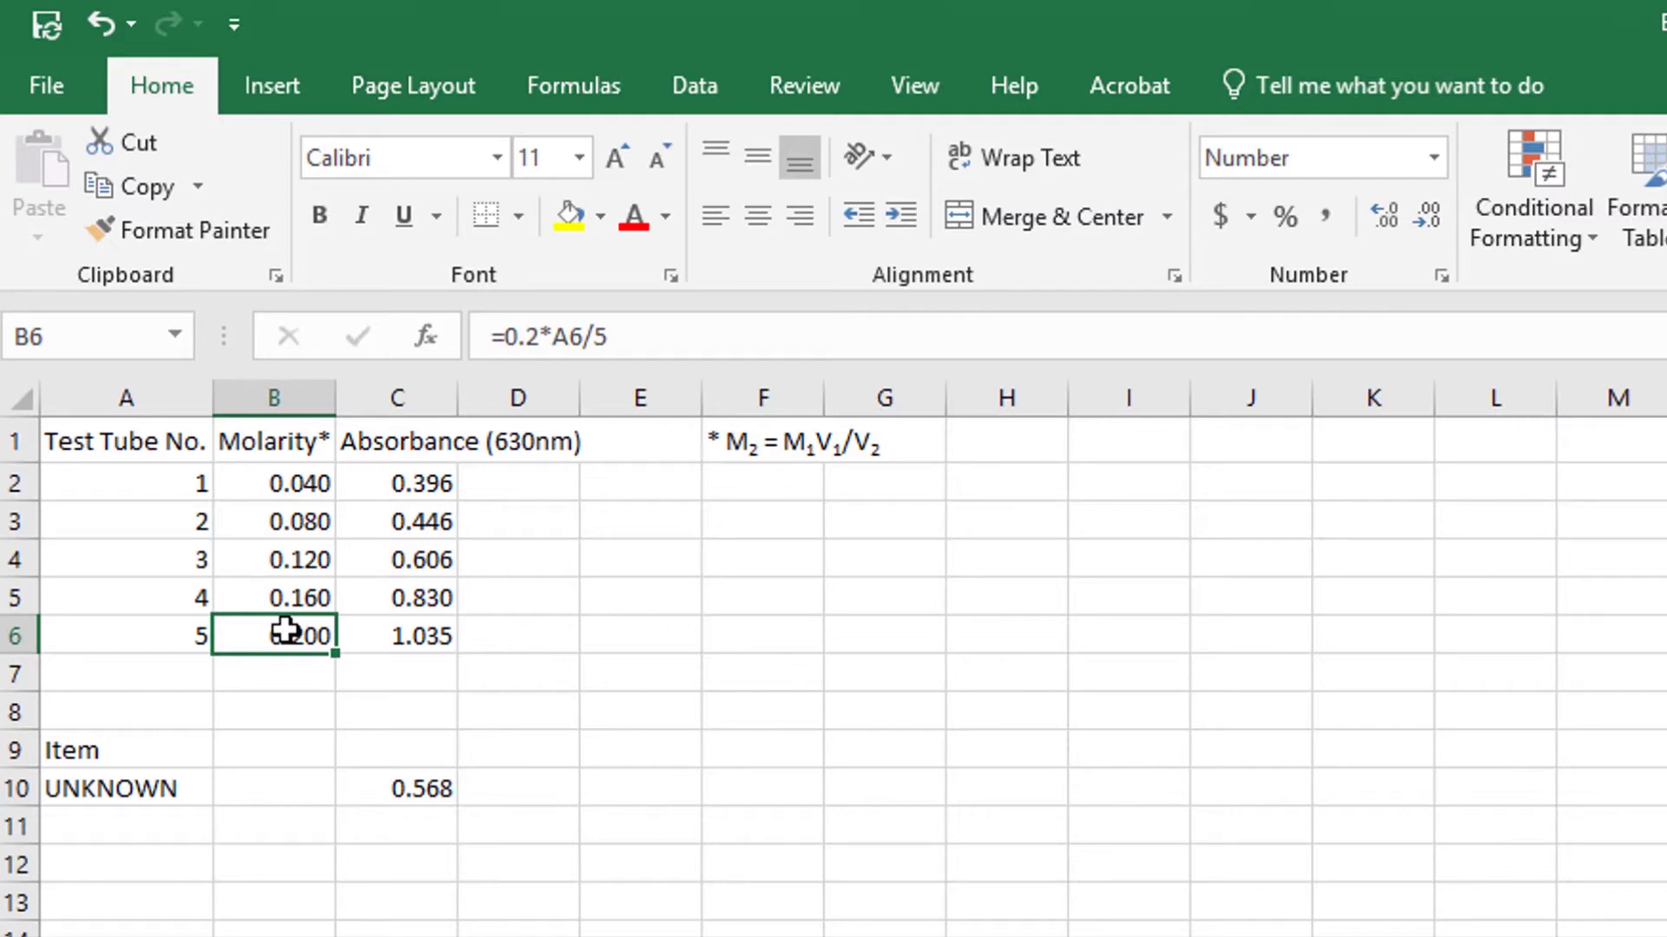
Insert a markers-only scatter chart of B2:C6 and place it beside the data table, just below the dilution equation.
left_click(297, 484)
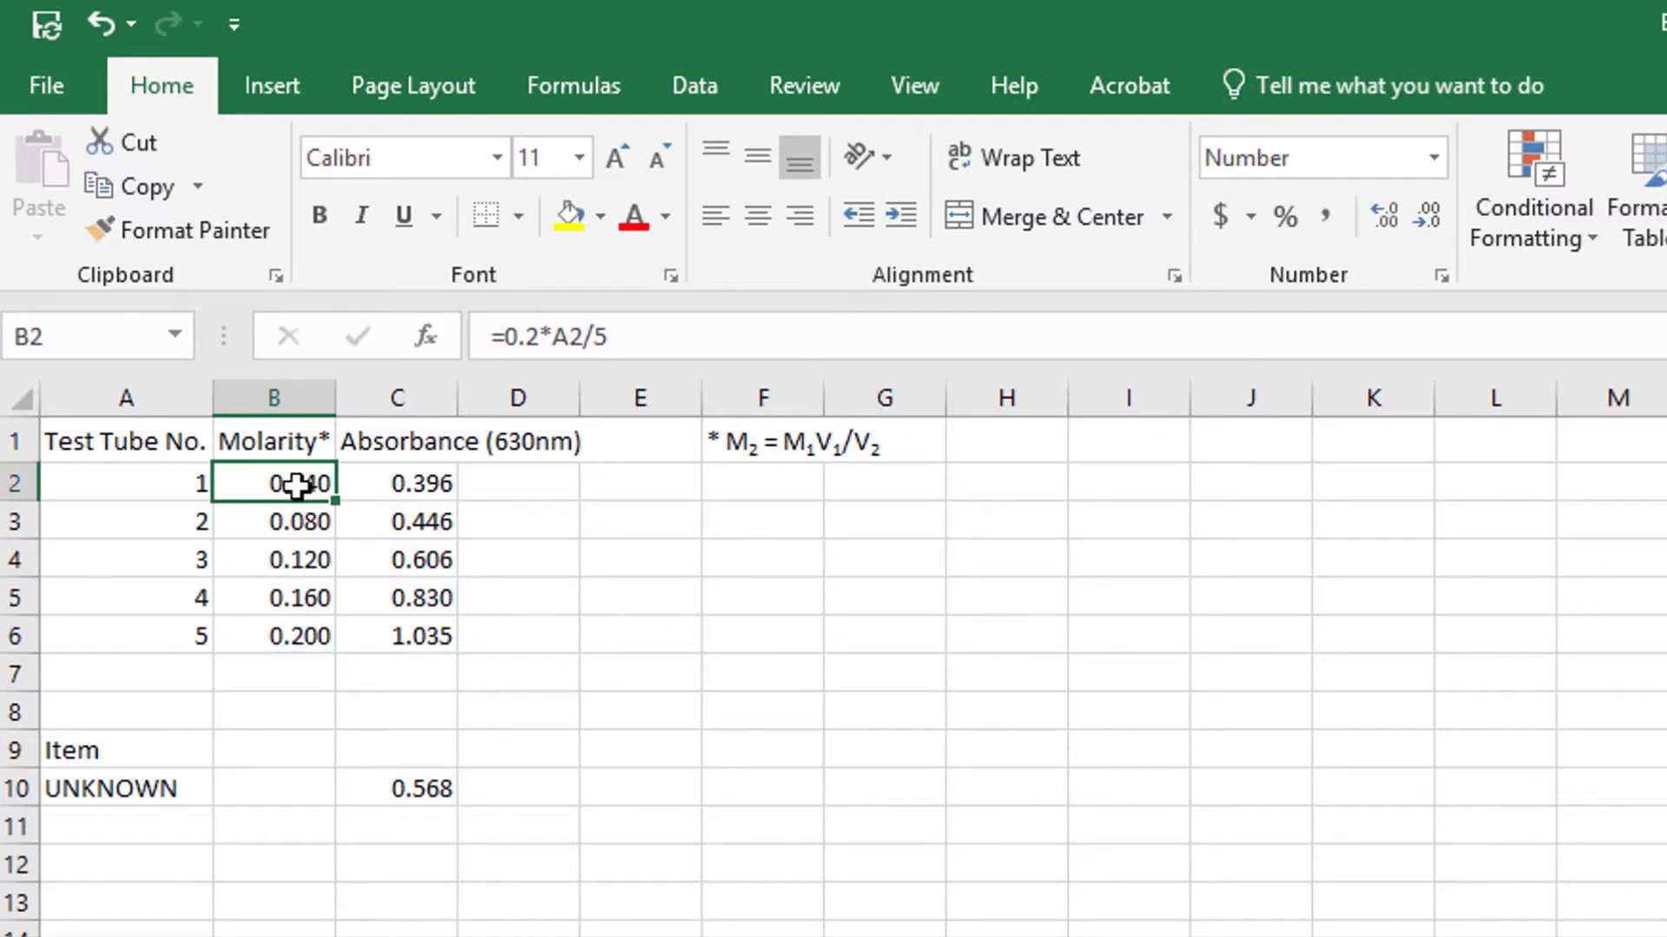
left_click_drag(297, 484, 398, 633)
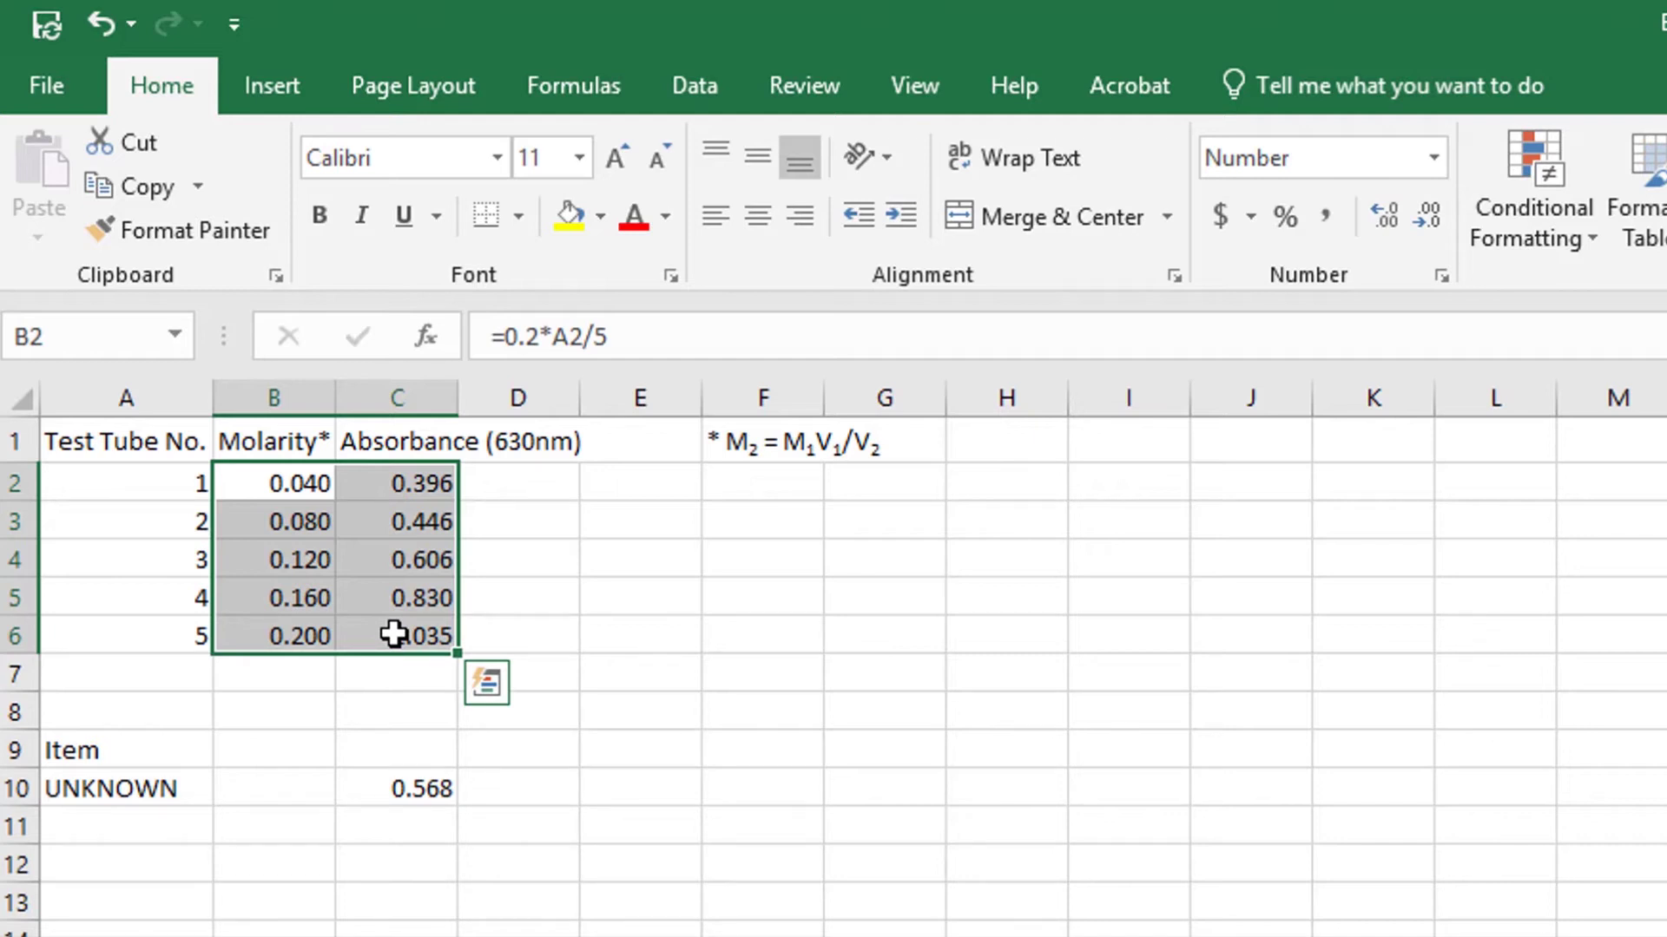
left_click(264, 86)
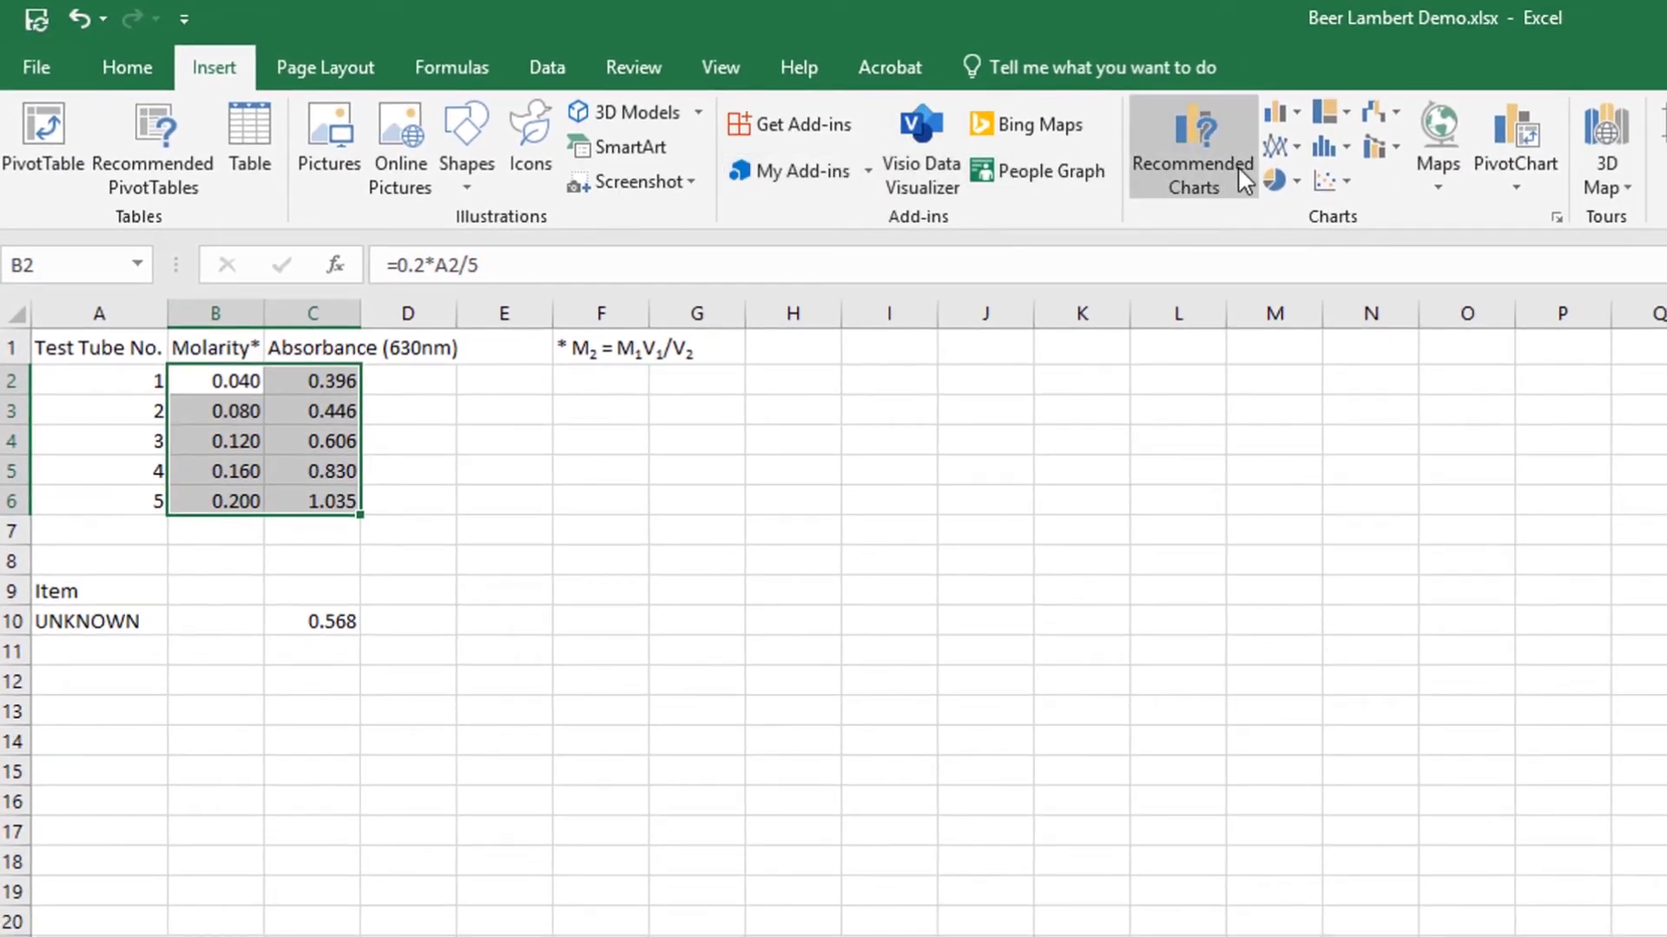
left_click(1348, 182)
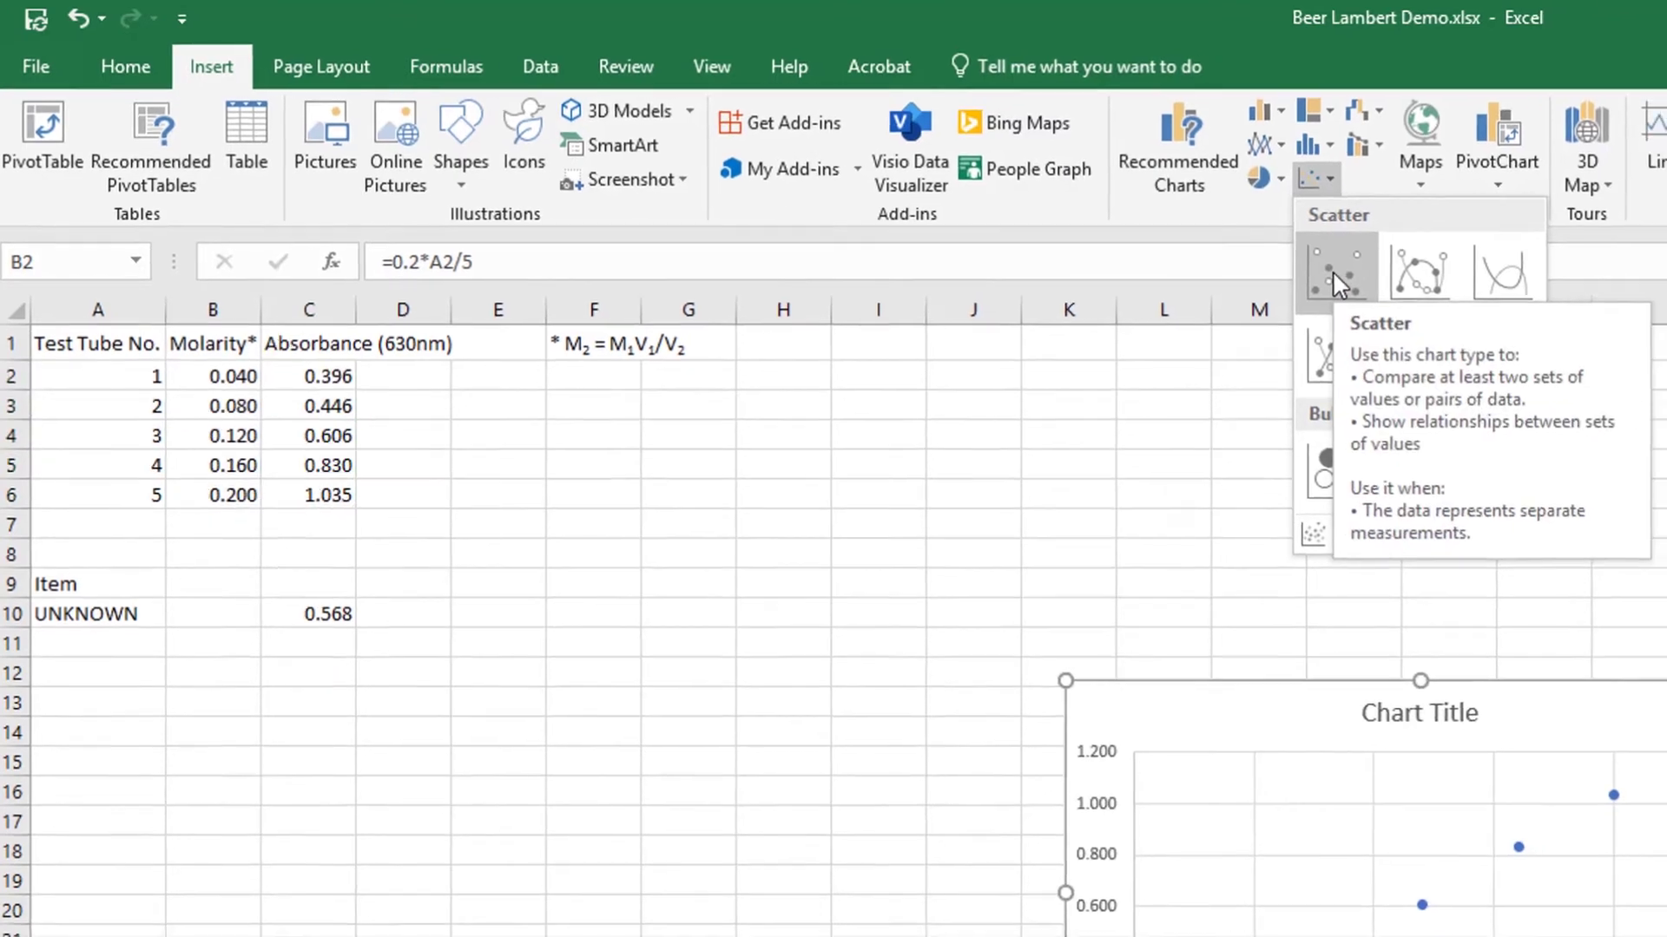
left_click(1331, 269)
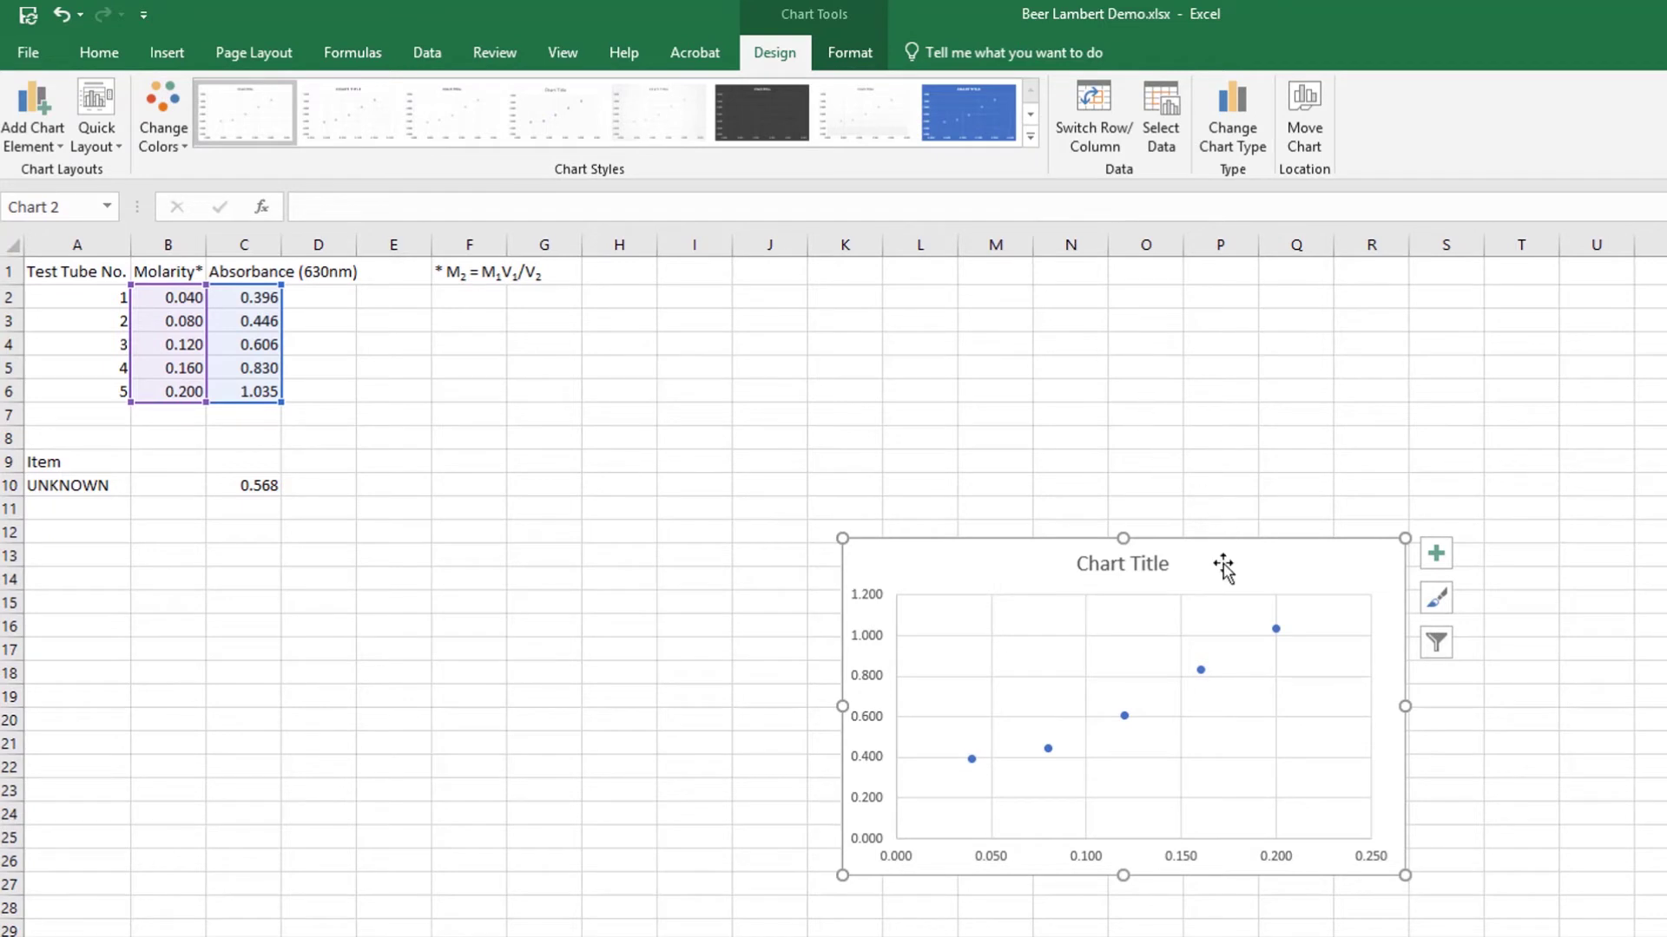
mouse_move(1225, 574)
left_mouse_down()
mouse_move(918, 488)
mouse_move(799, 349)
mouse_move(810, 342)
left_mouse_up()
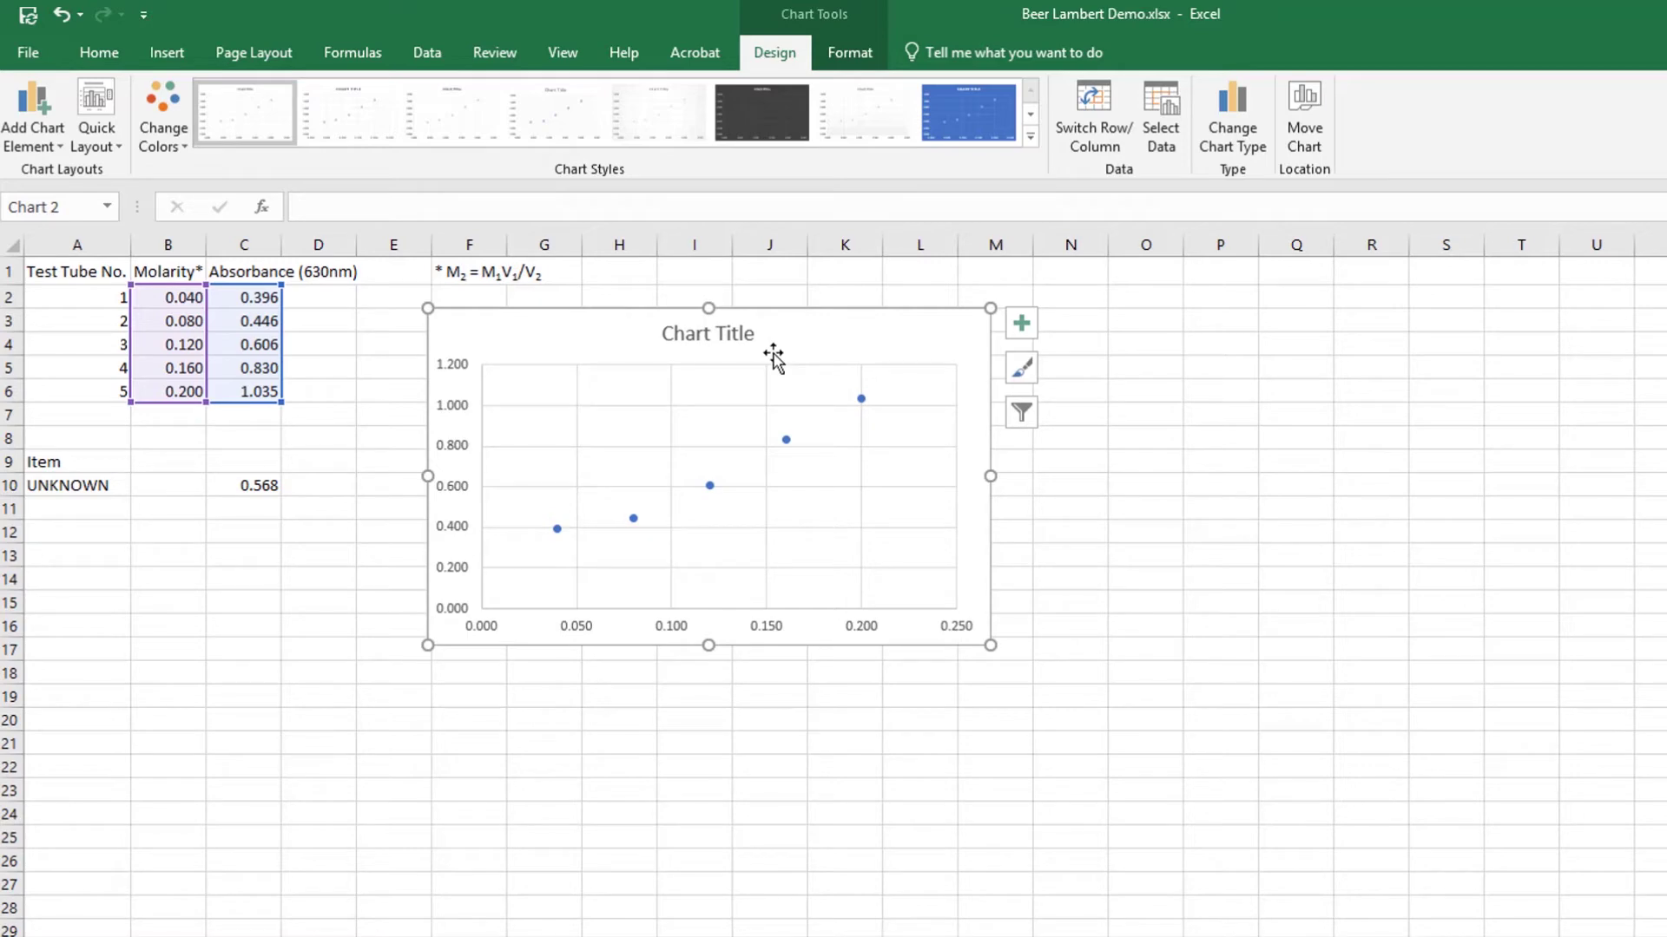
Replace the chart title with "Beer Lambert Plot of Viridis Solutions".
left_click(700, 335)
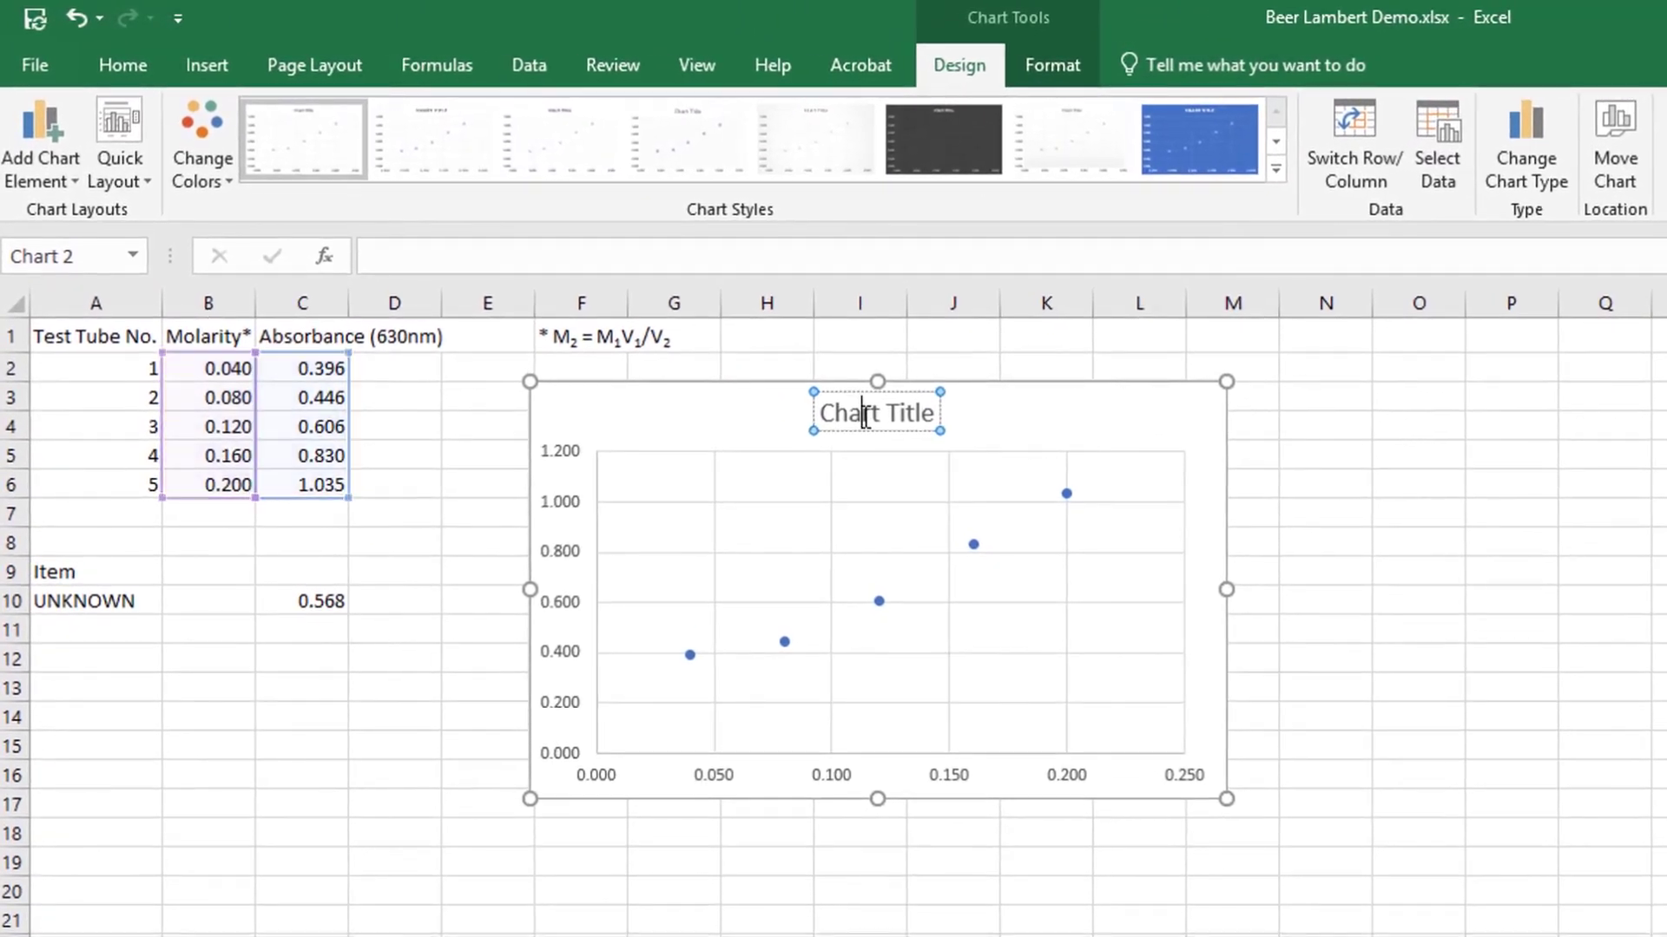
double_click(690, 335)
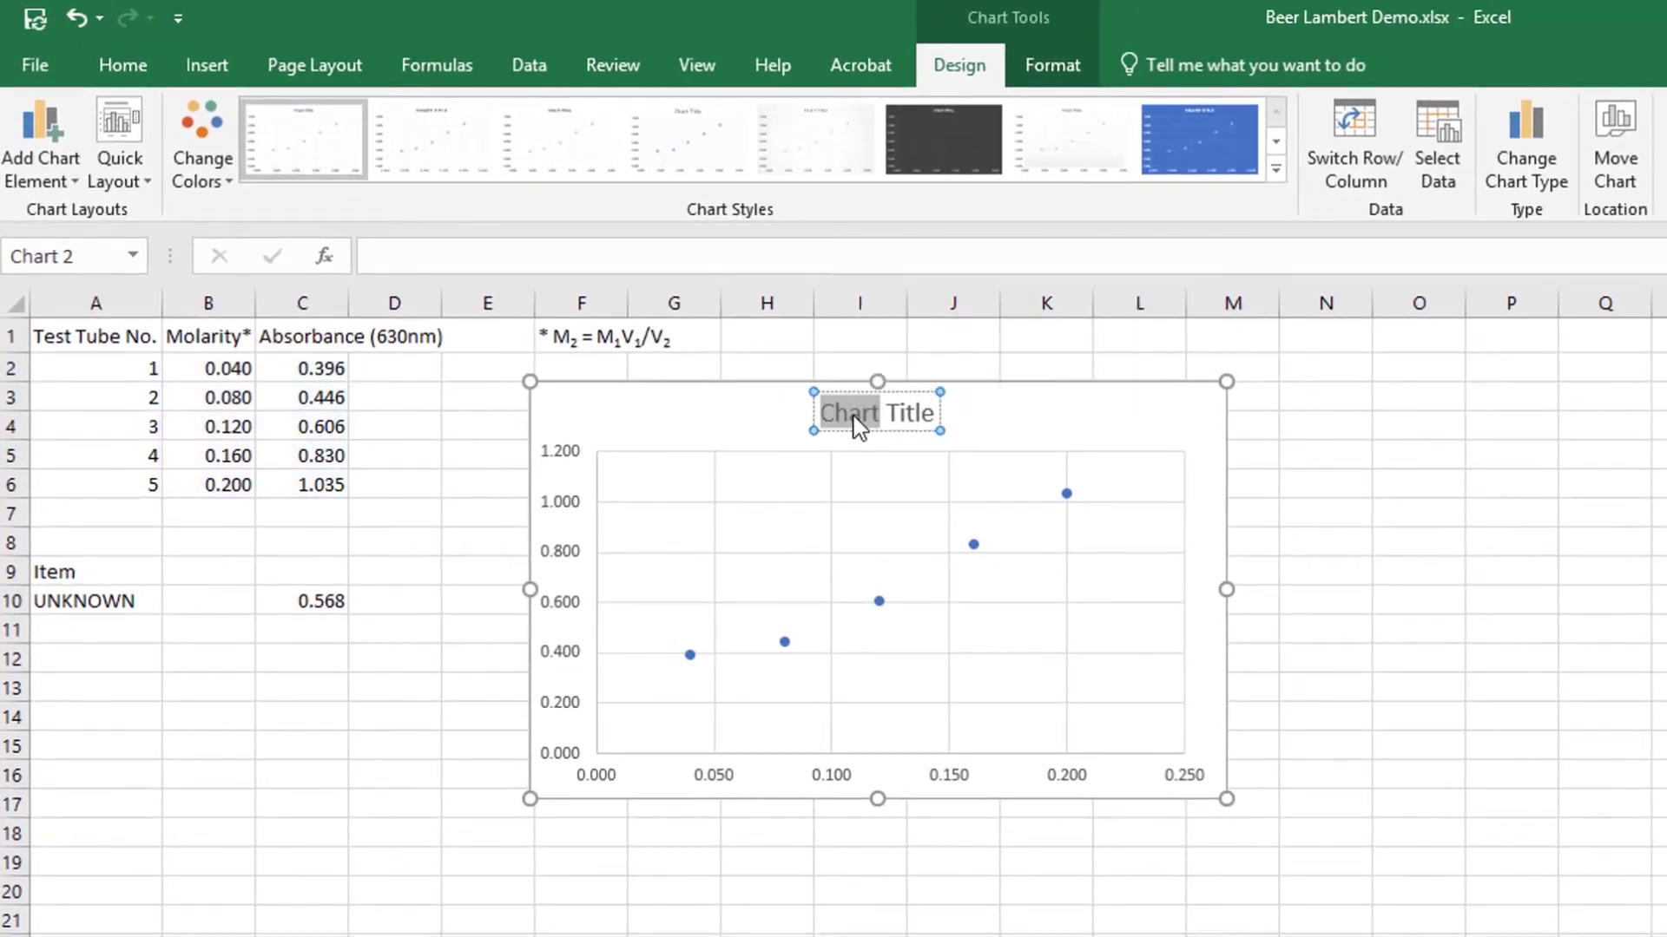
triple_click(857, 426)
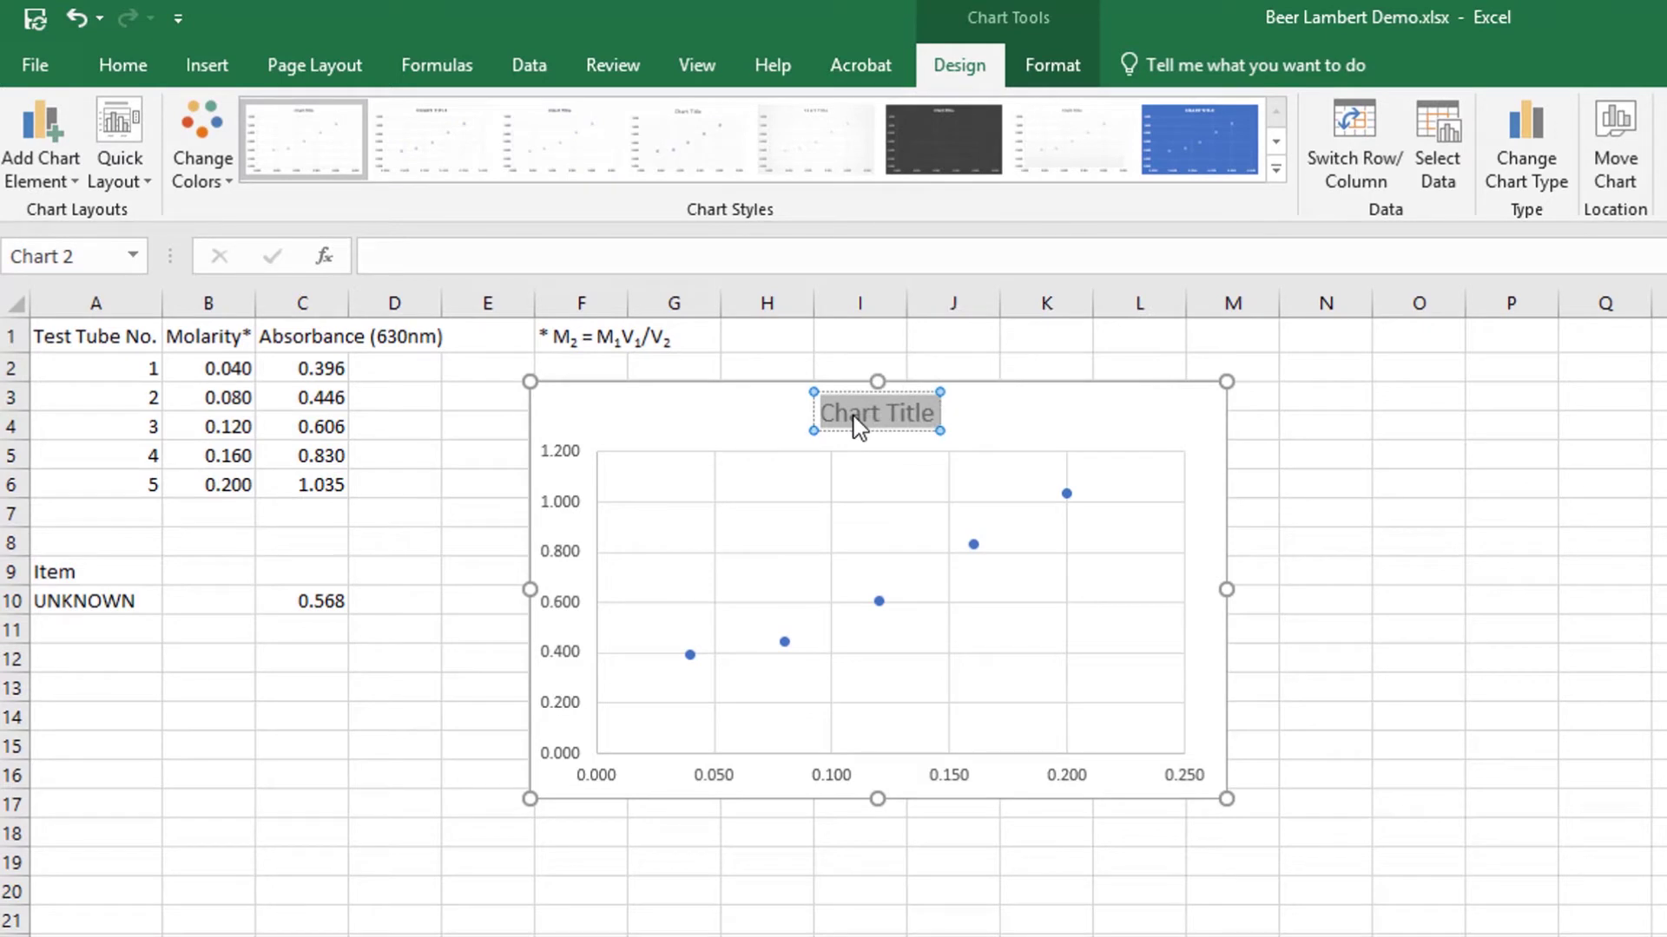
type("Beer")
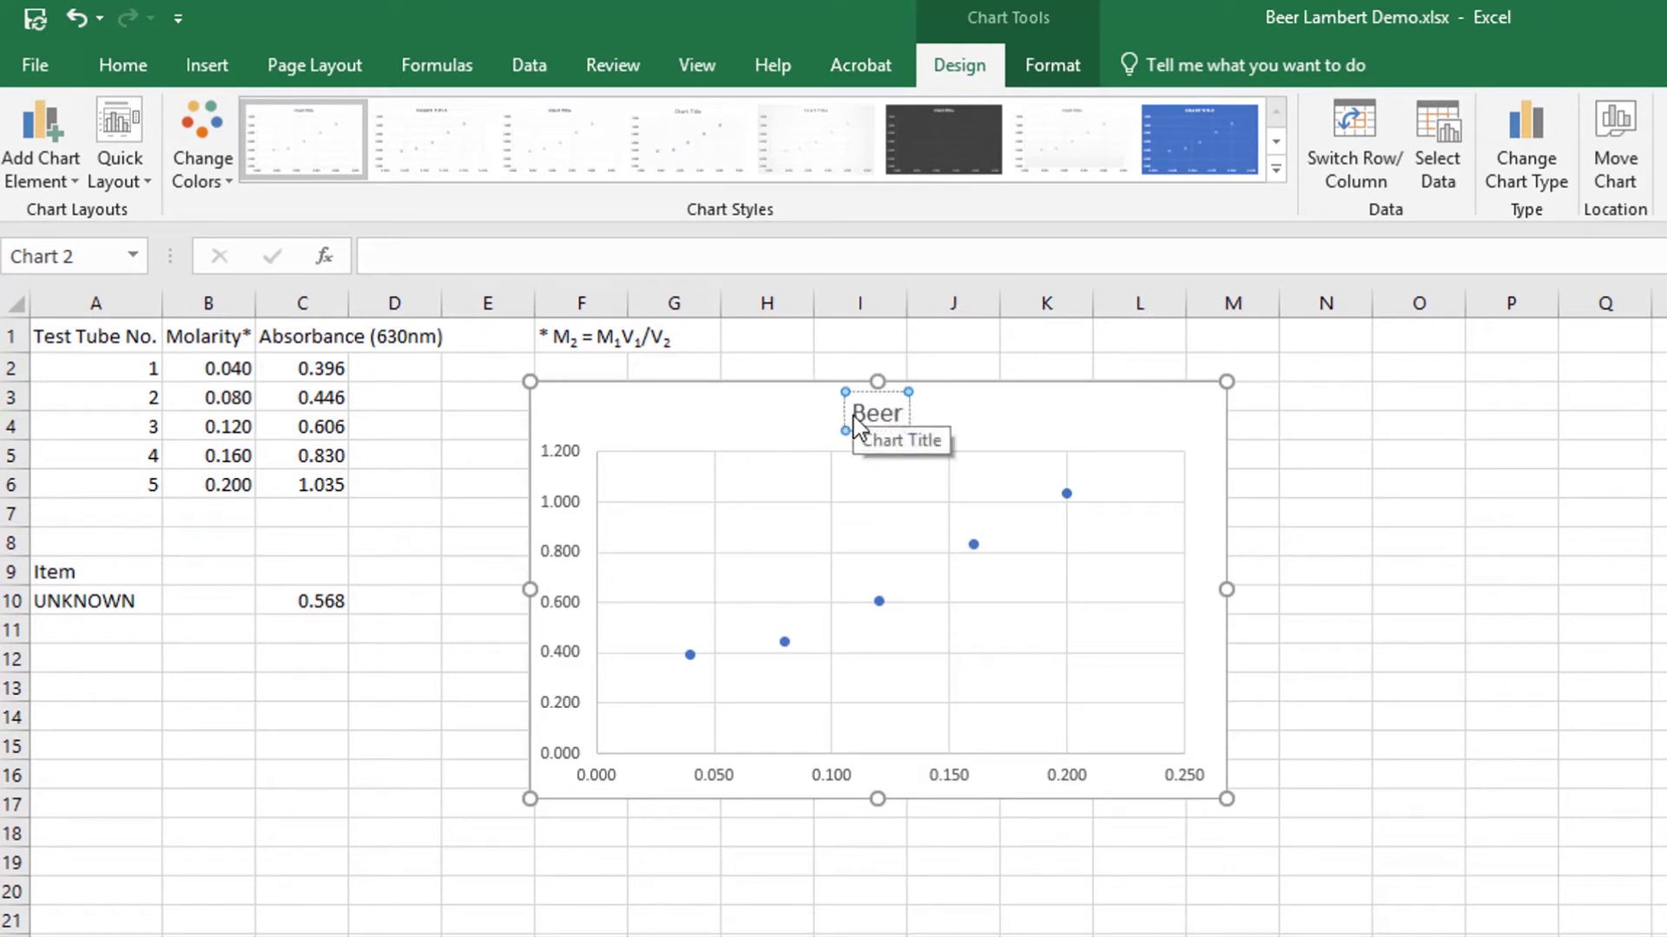
type(" Lambert Pl")
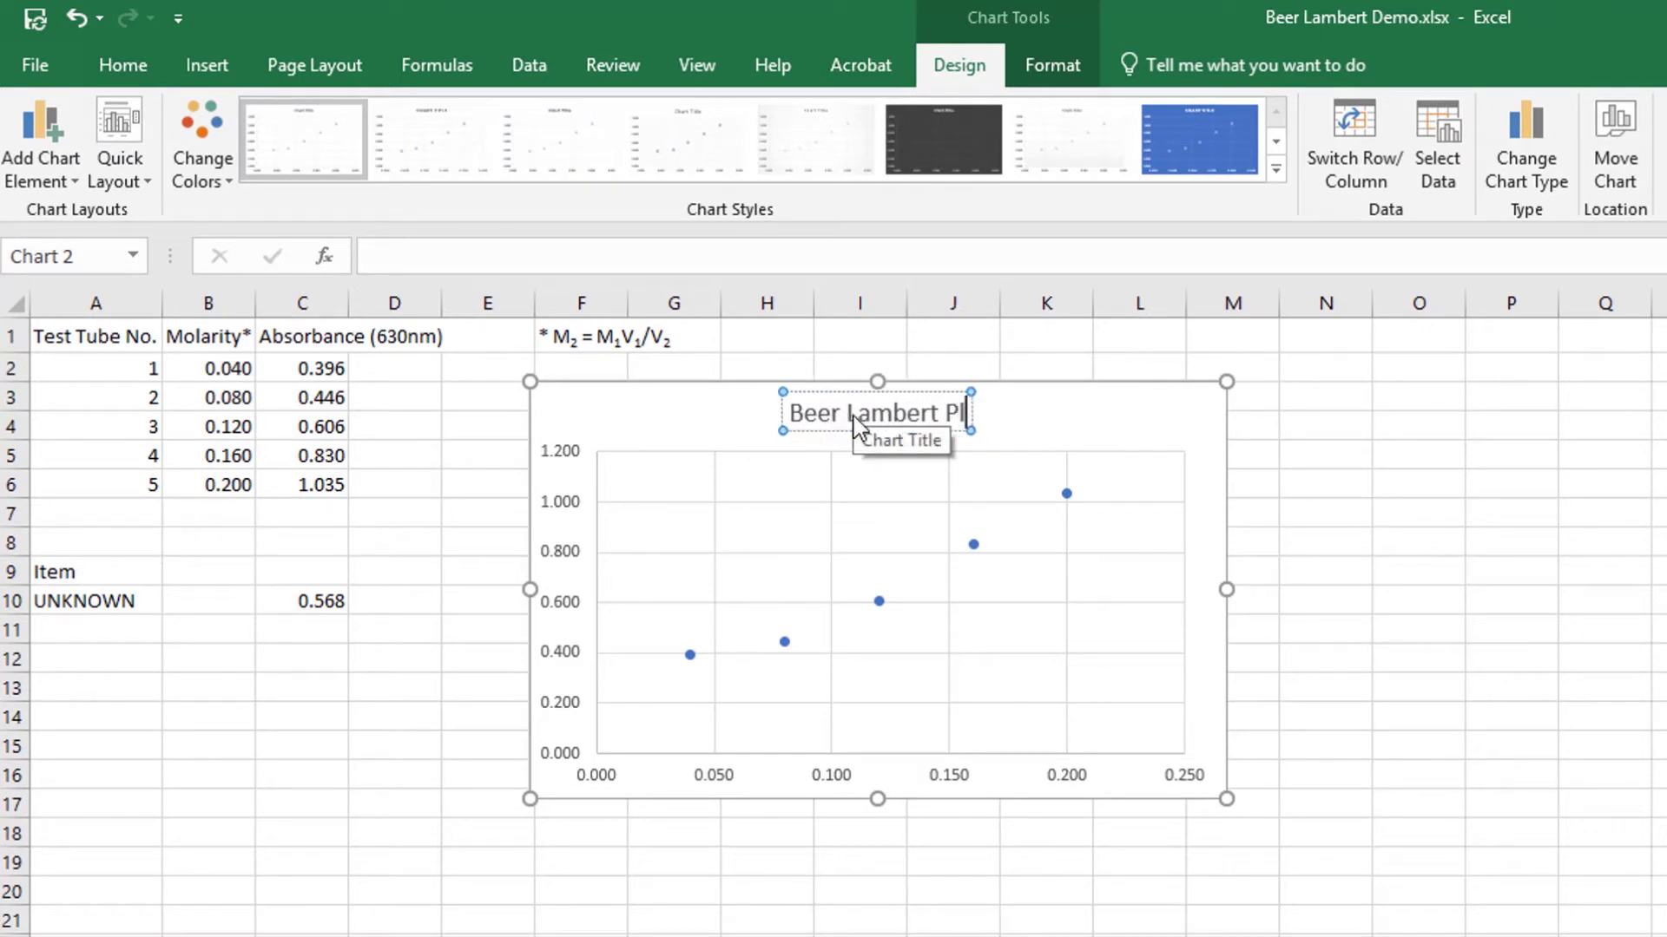
type("ot of Vir")
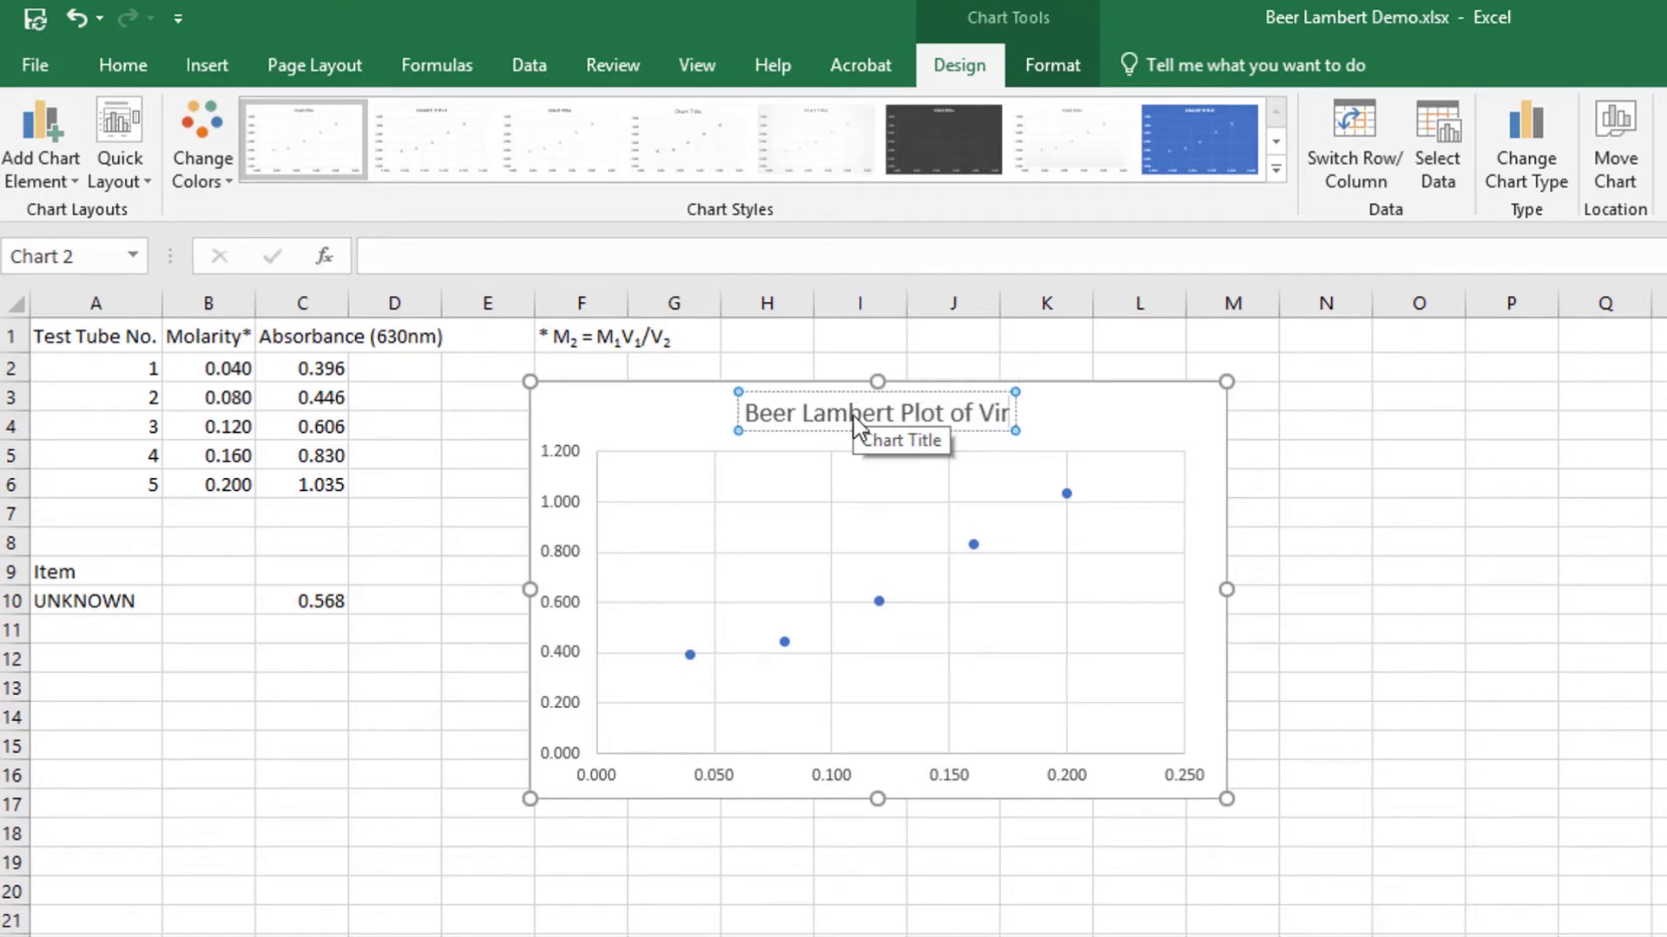
type("idis Solutions")
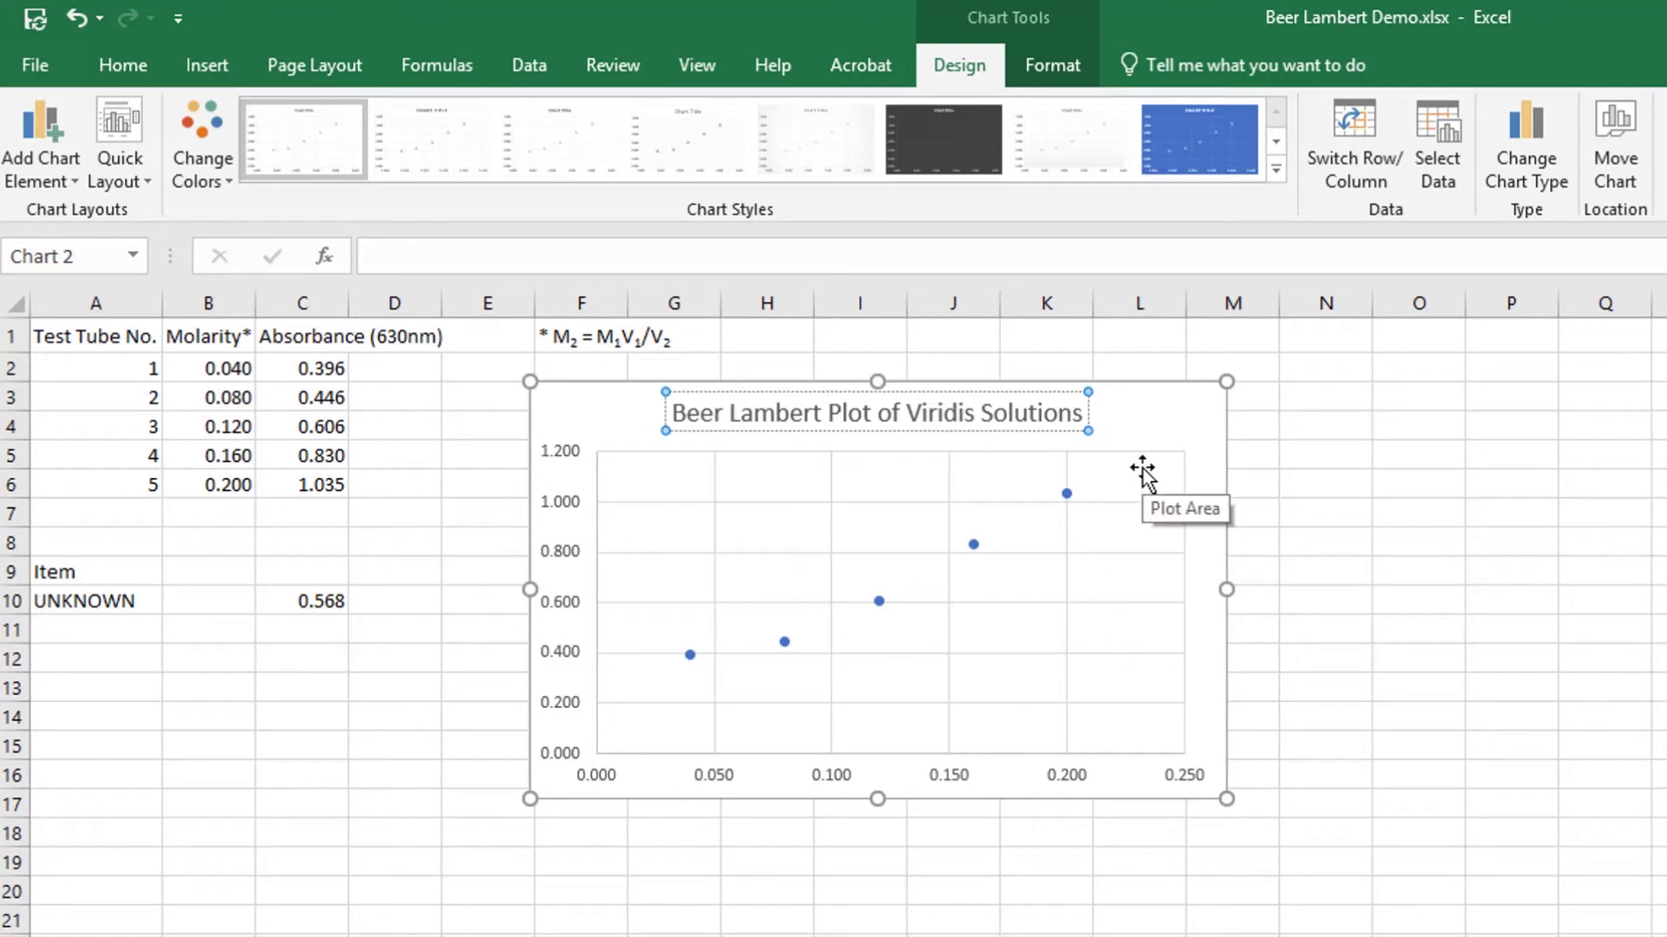
Add axis titles to the scatter chart.
left_click(1184, 425)
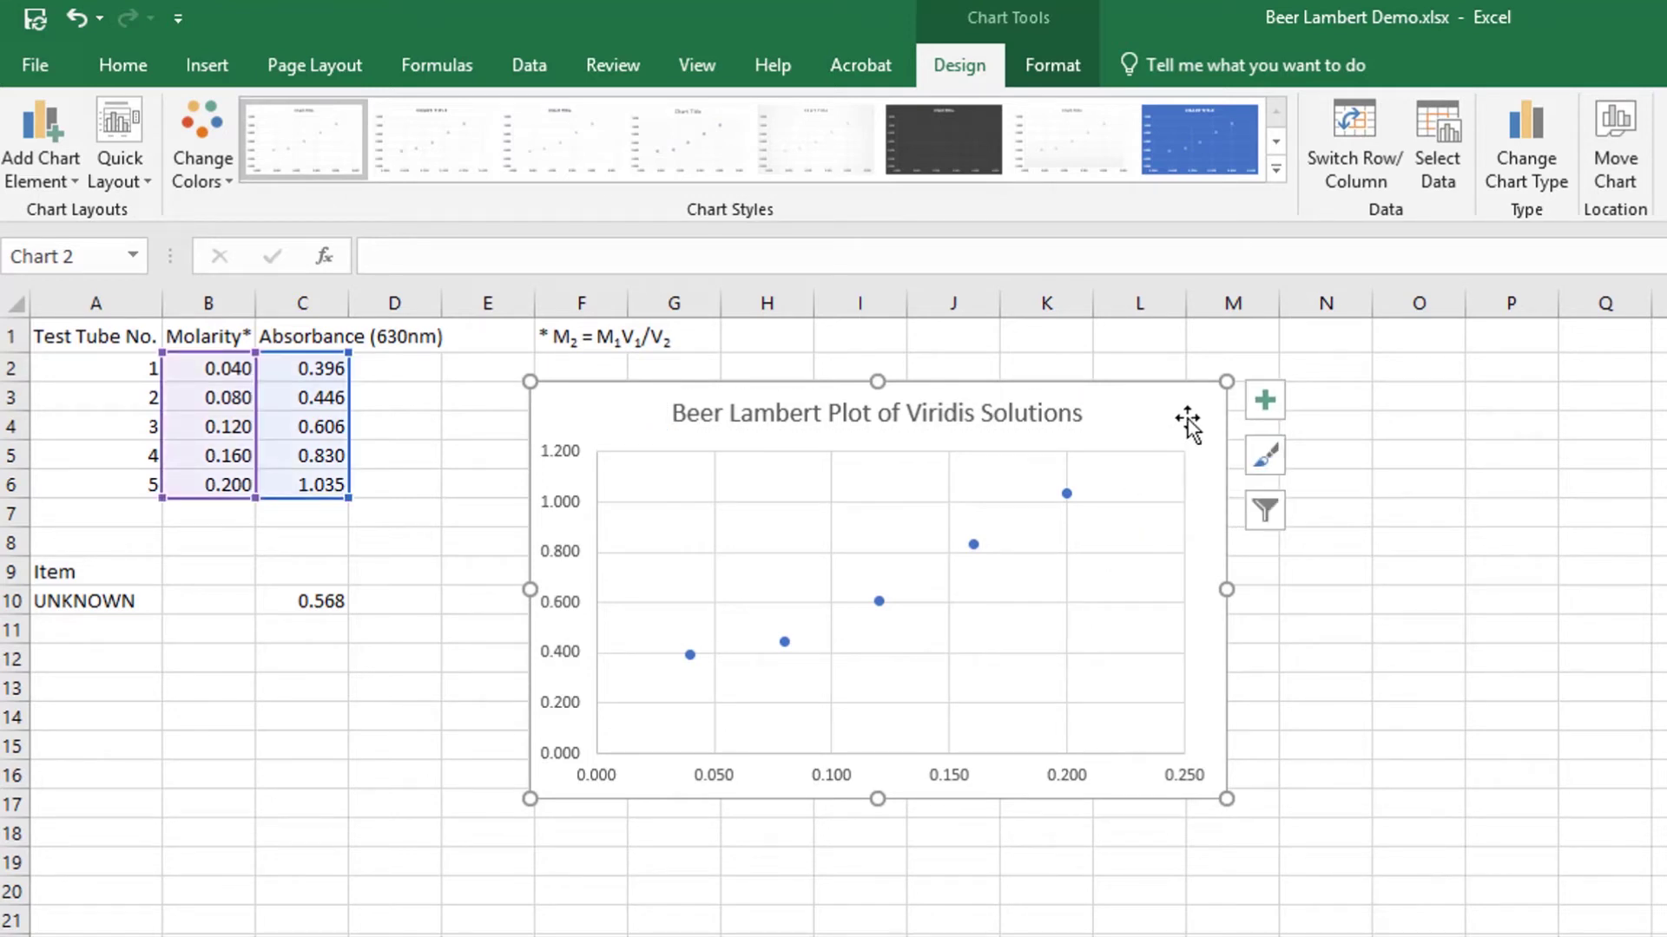
left_click(1266, 401)
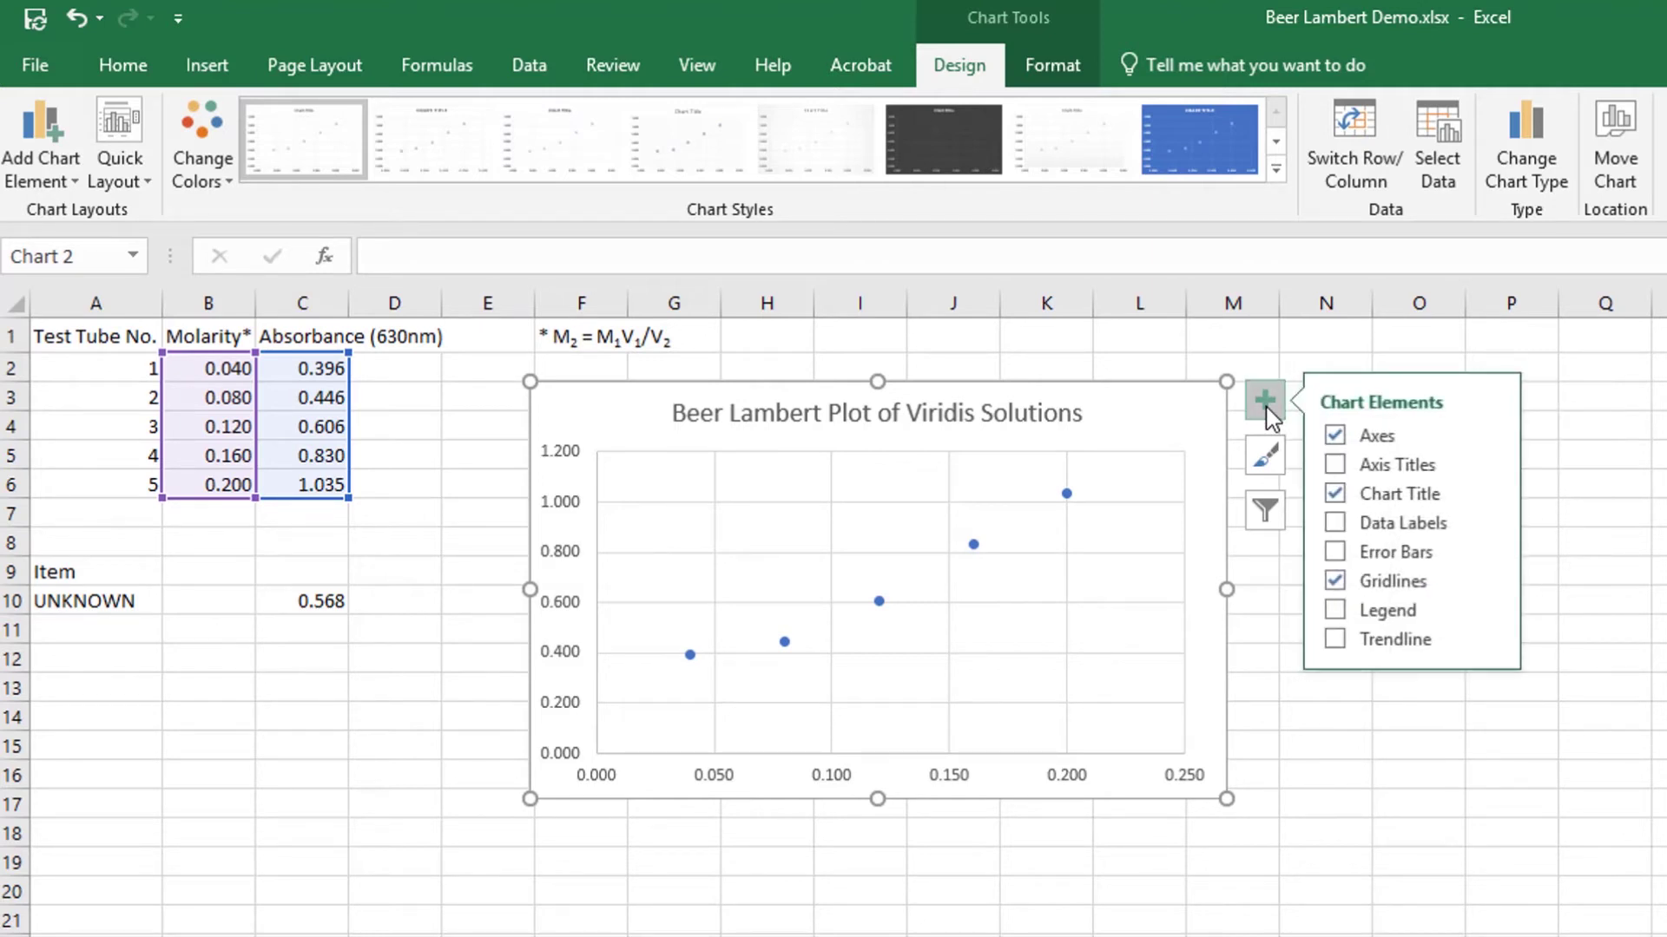
left_click(1336, 466)
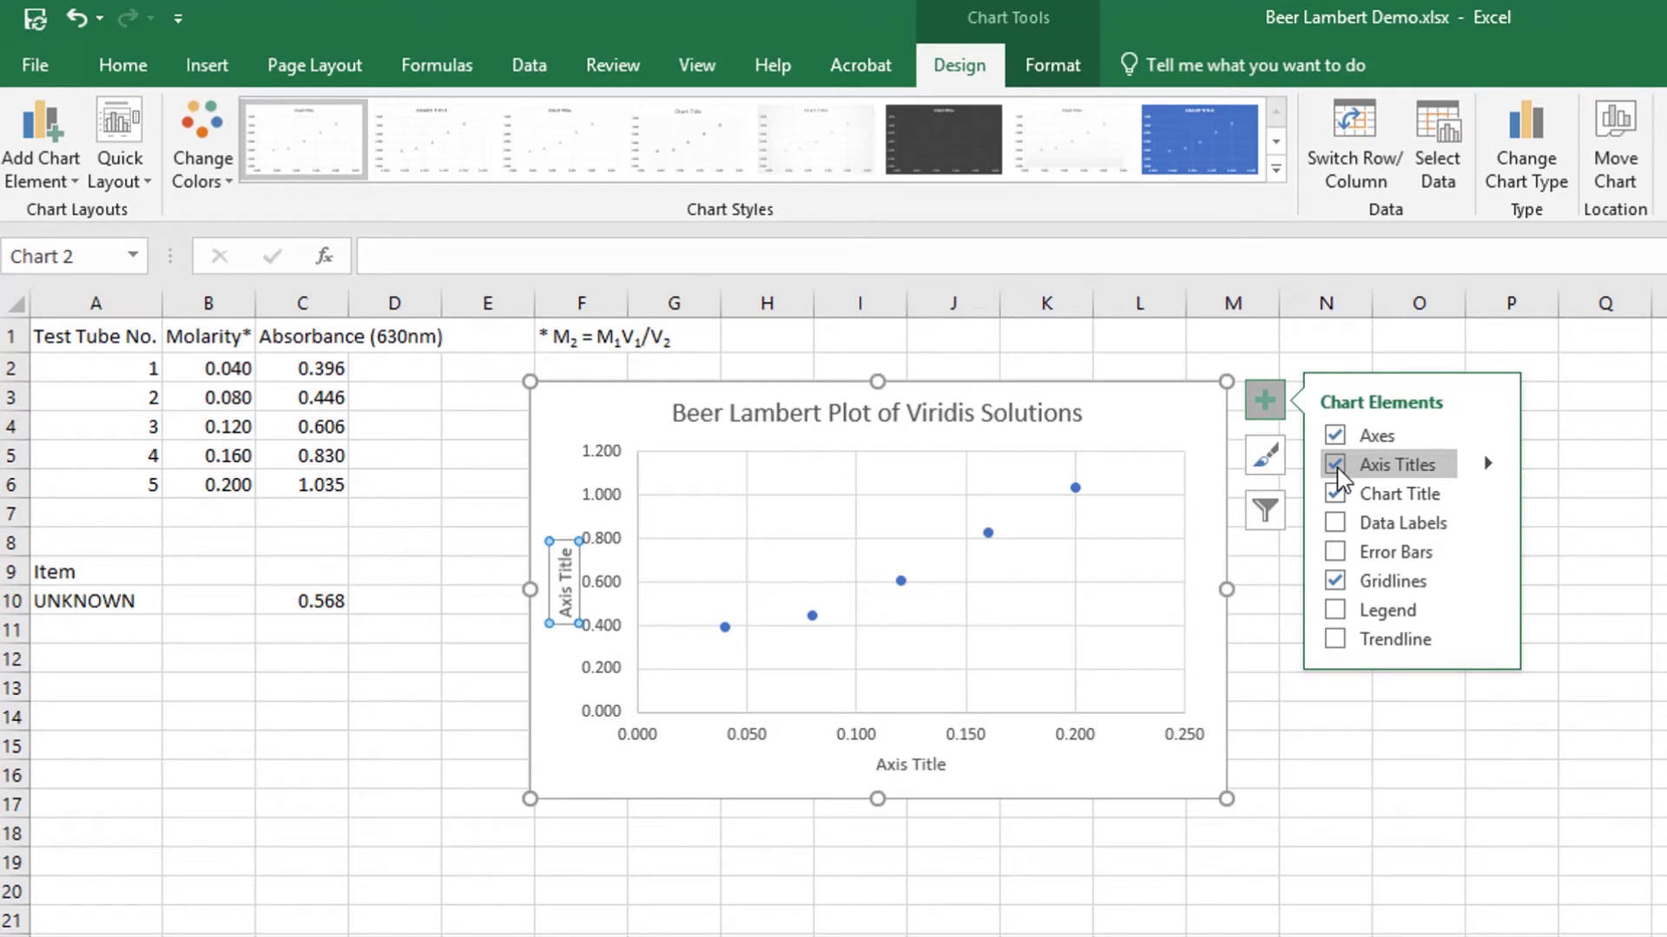
Replace the vertical axis title with "Absorbance (630 nm)".
left_click(567, 599)
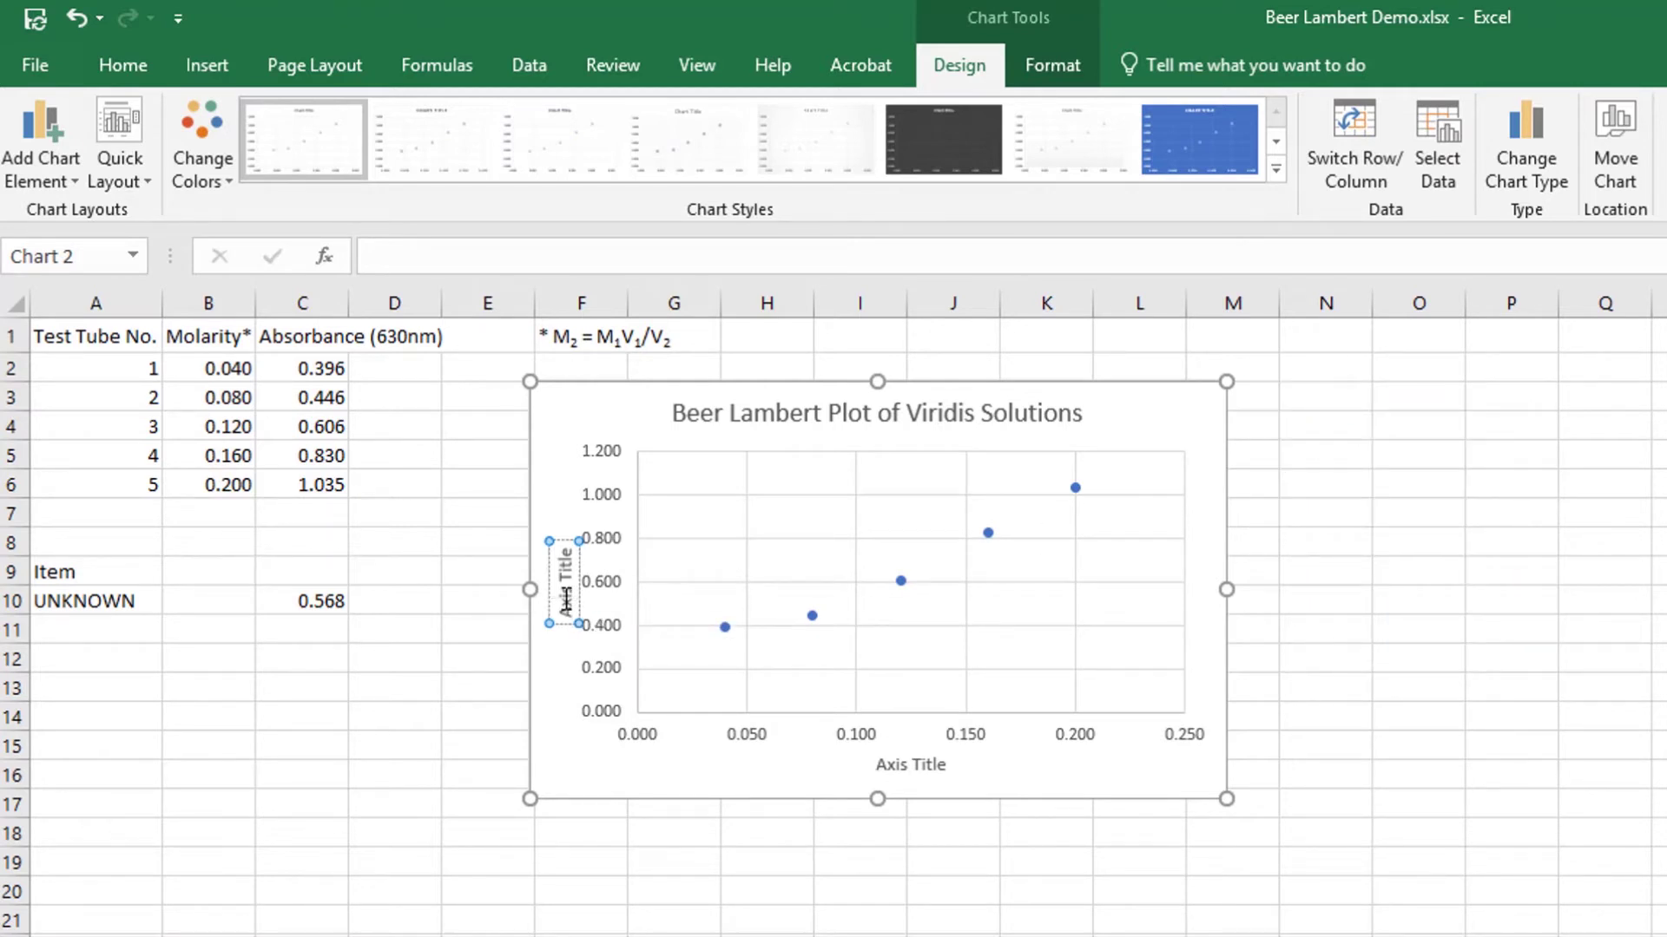
triple_click(567, 599)
type("Absorb")
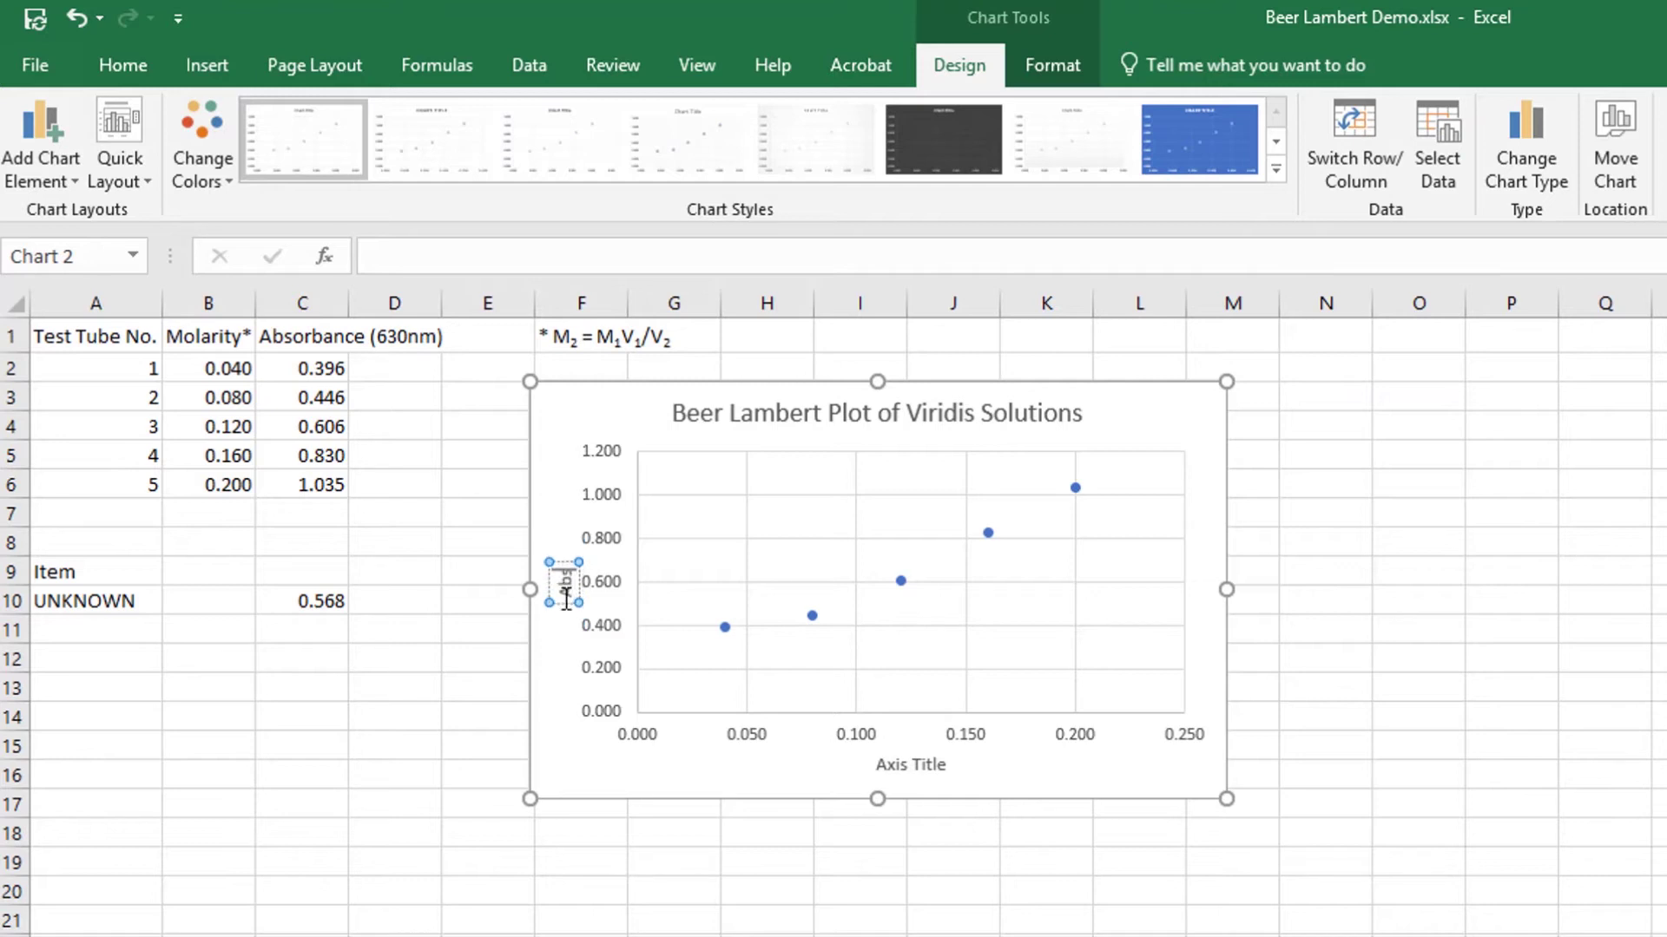
type("ance (")
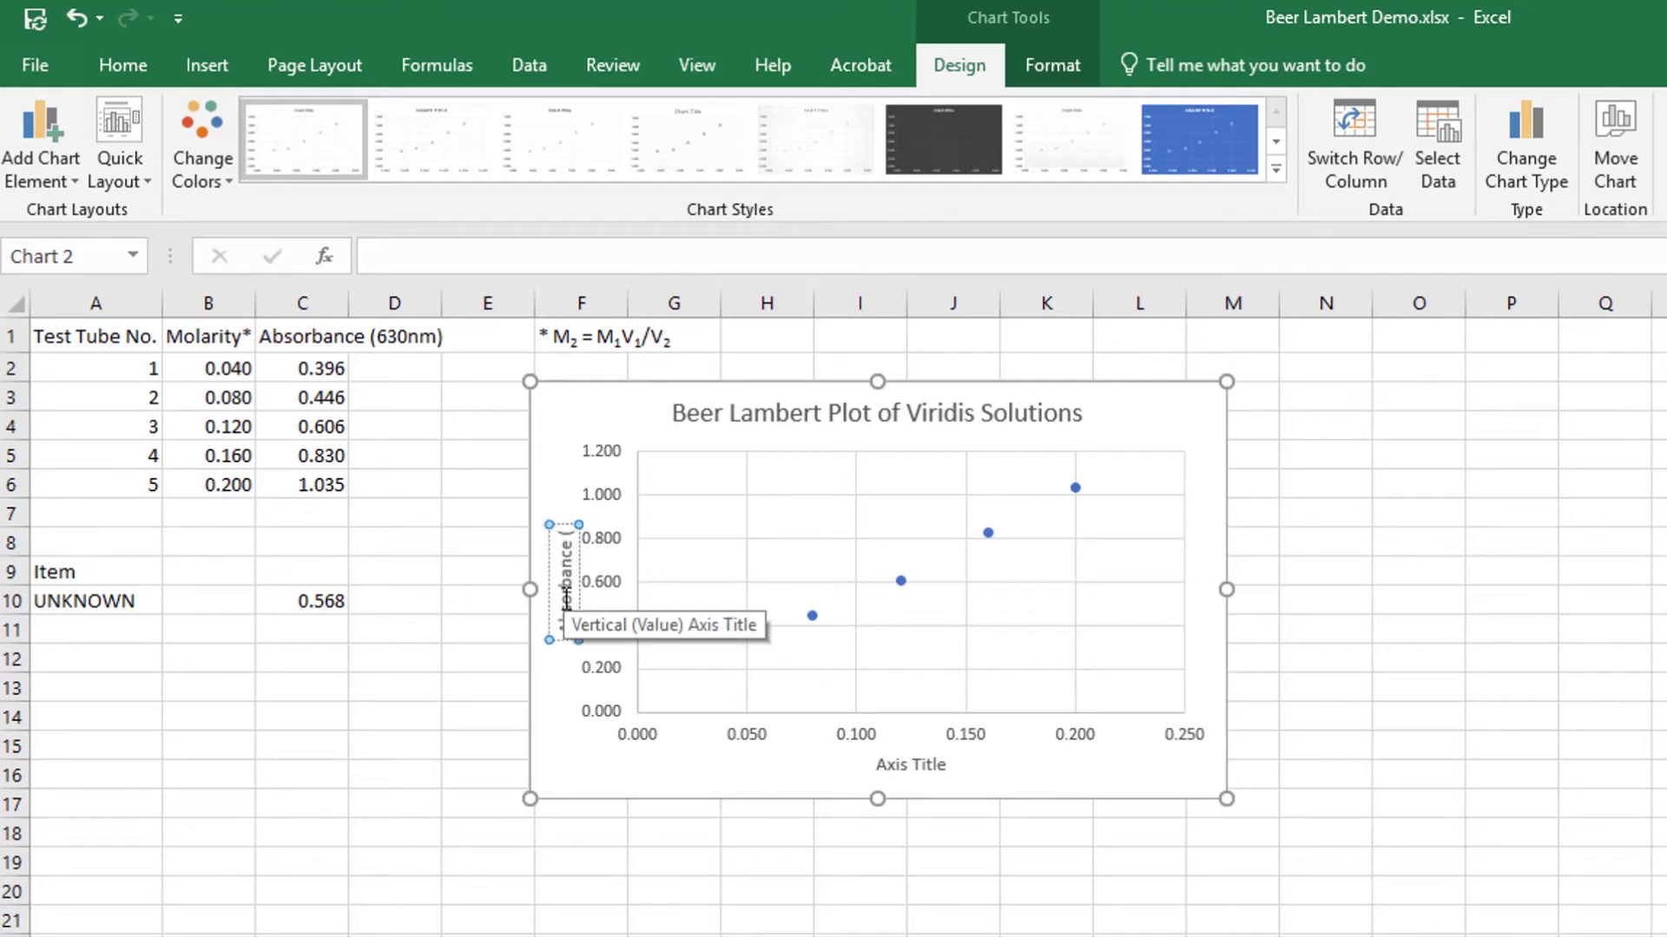
type("630")
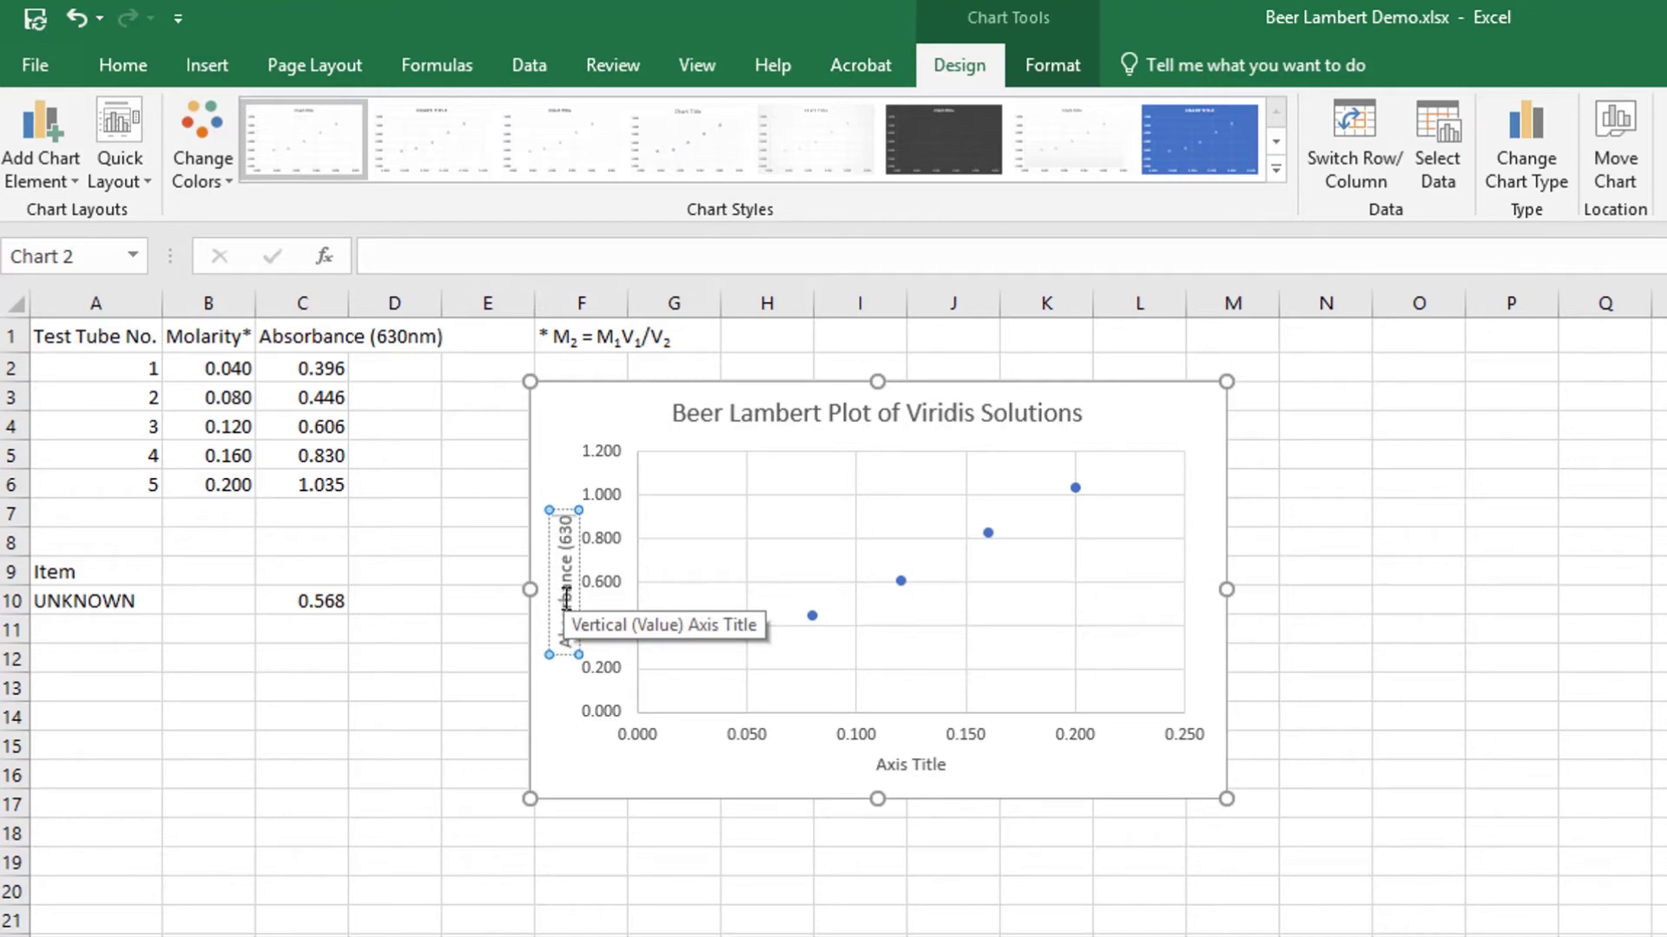
type(" nm)")
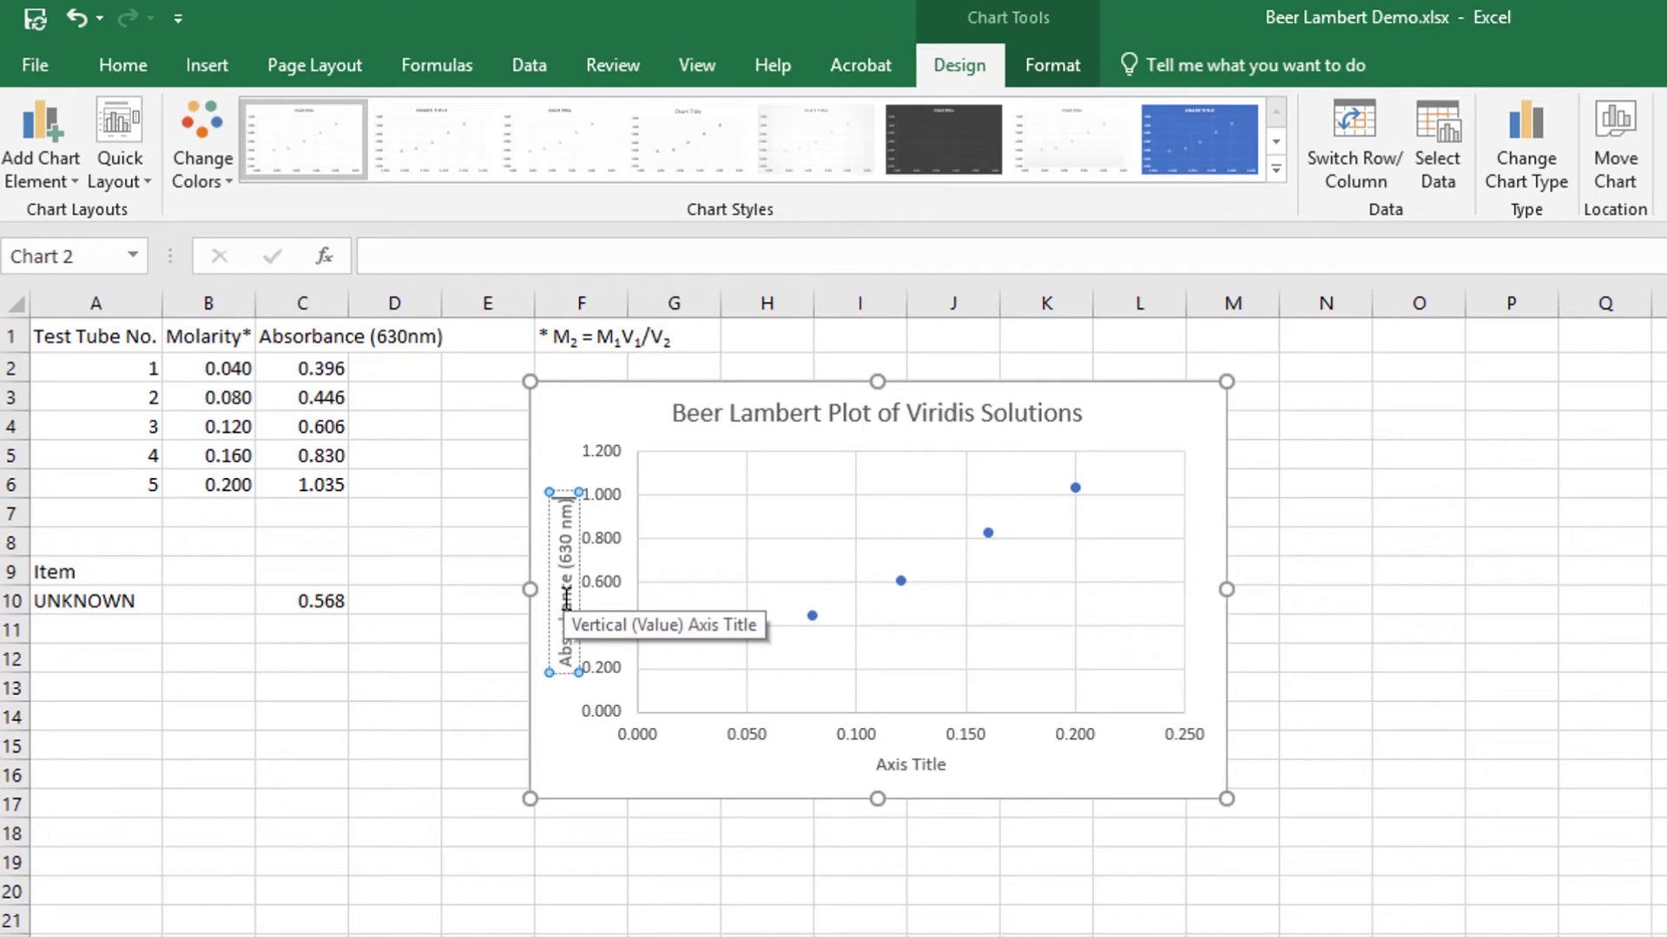
Replace the horizontal axis title with "Concentration of Viridis (M)".
left_click(910, 765)
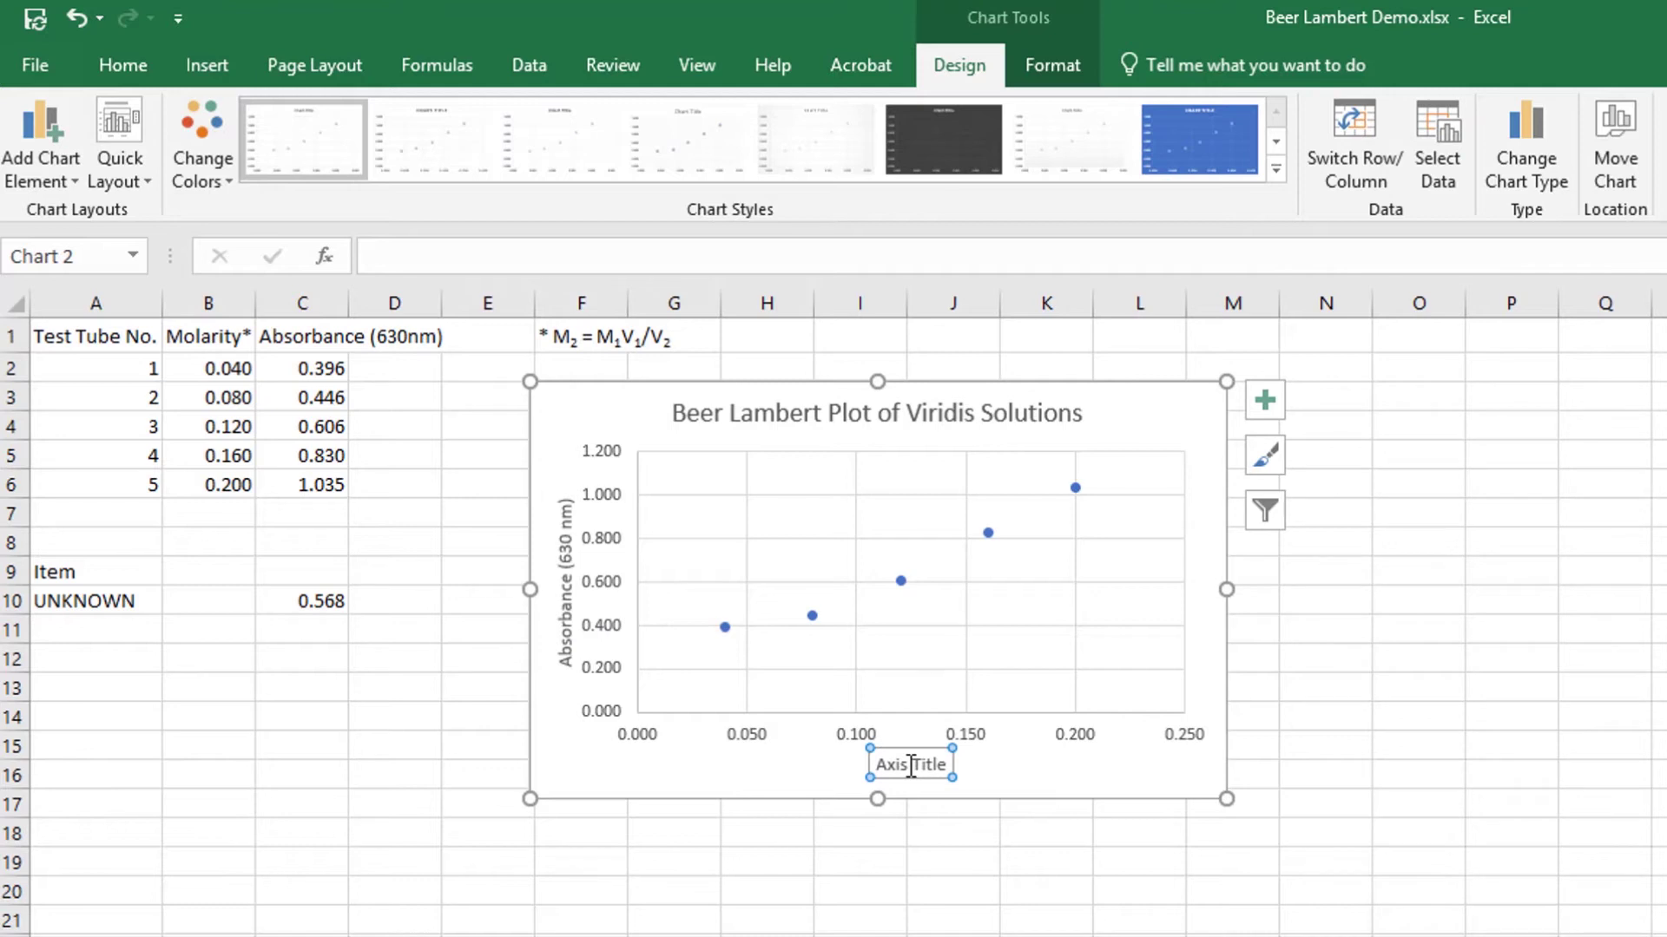
left_click(910, 765)
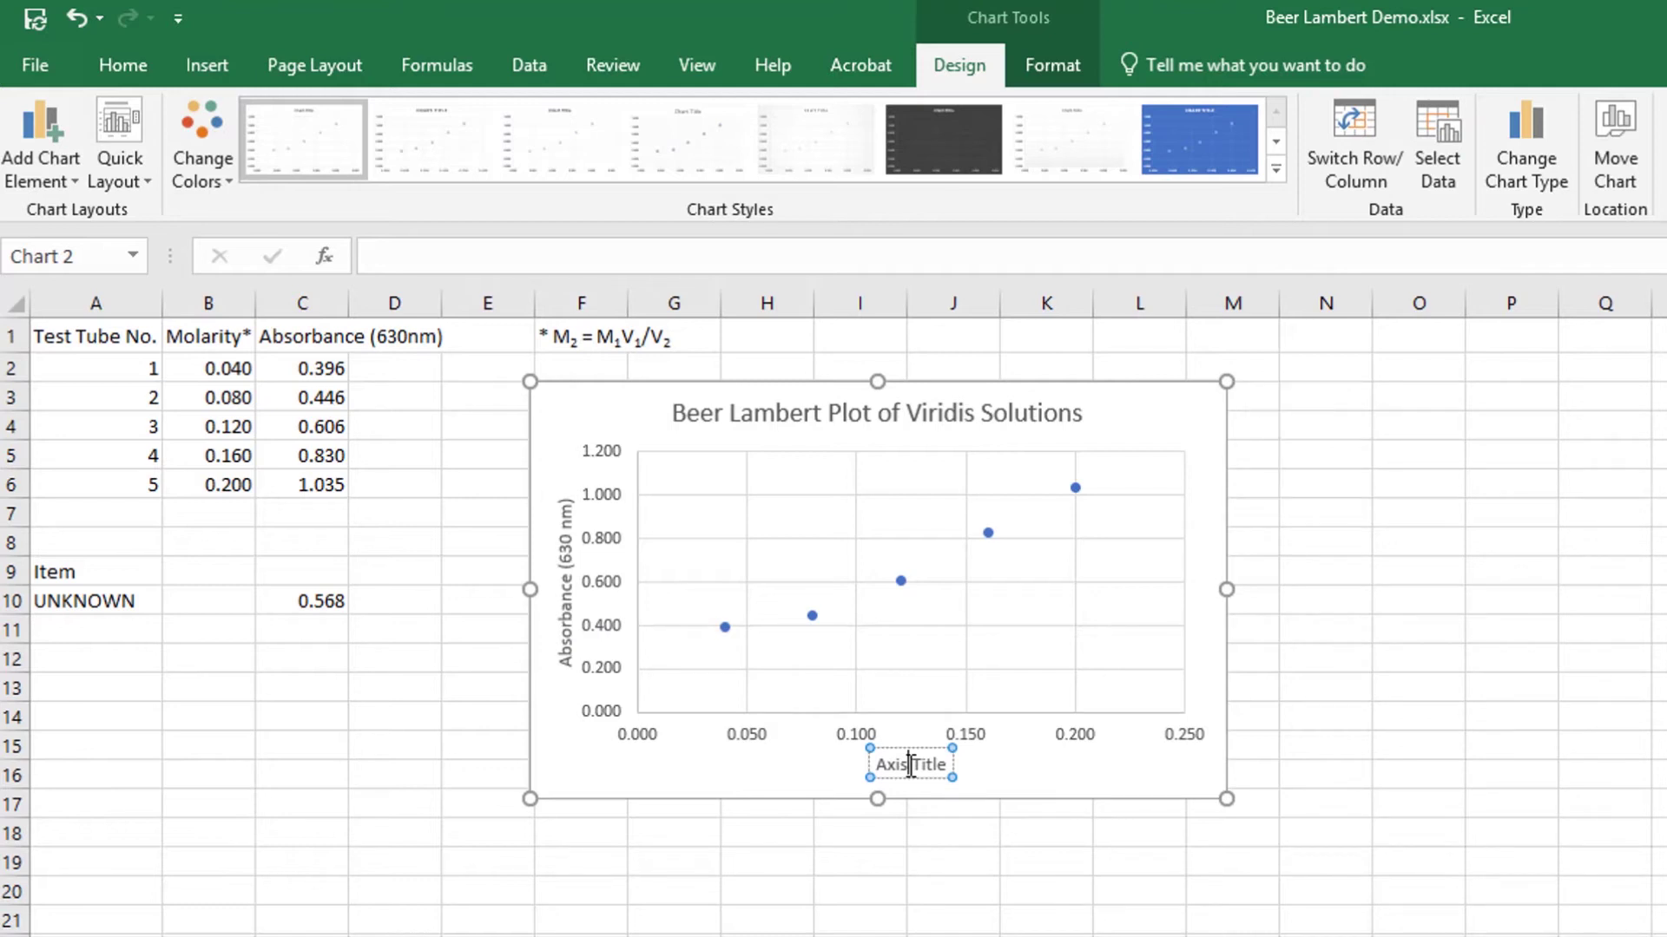
triple_click(910, 765)
type("Co")
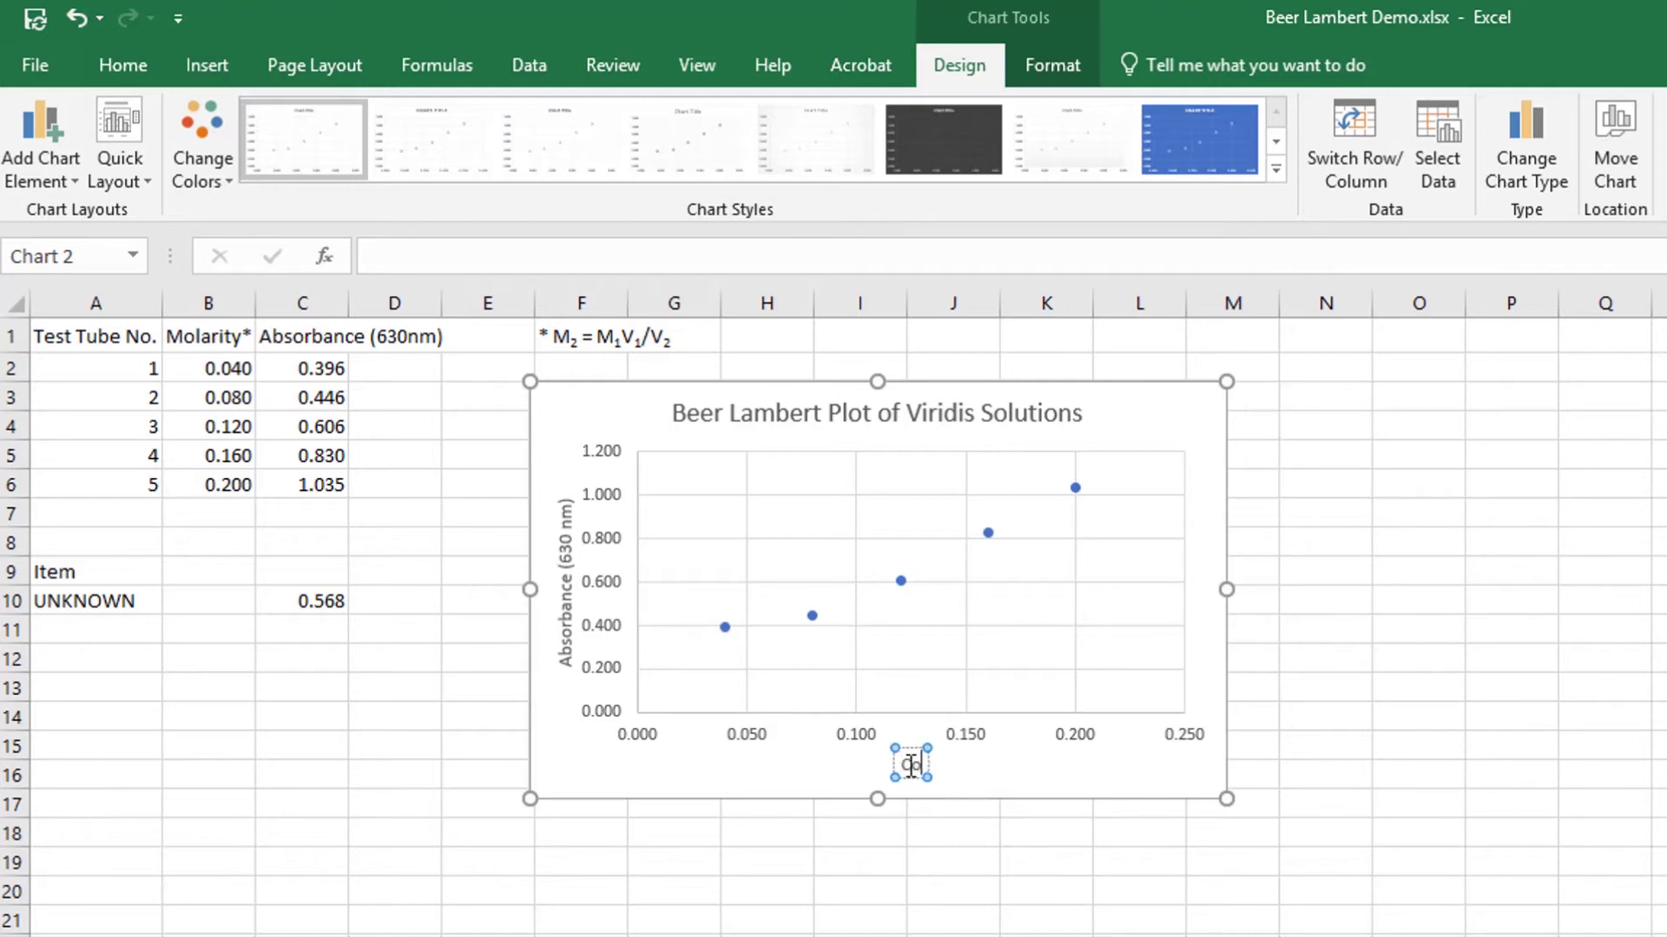
type("ncentration")
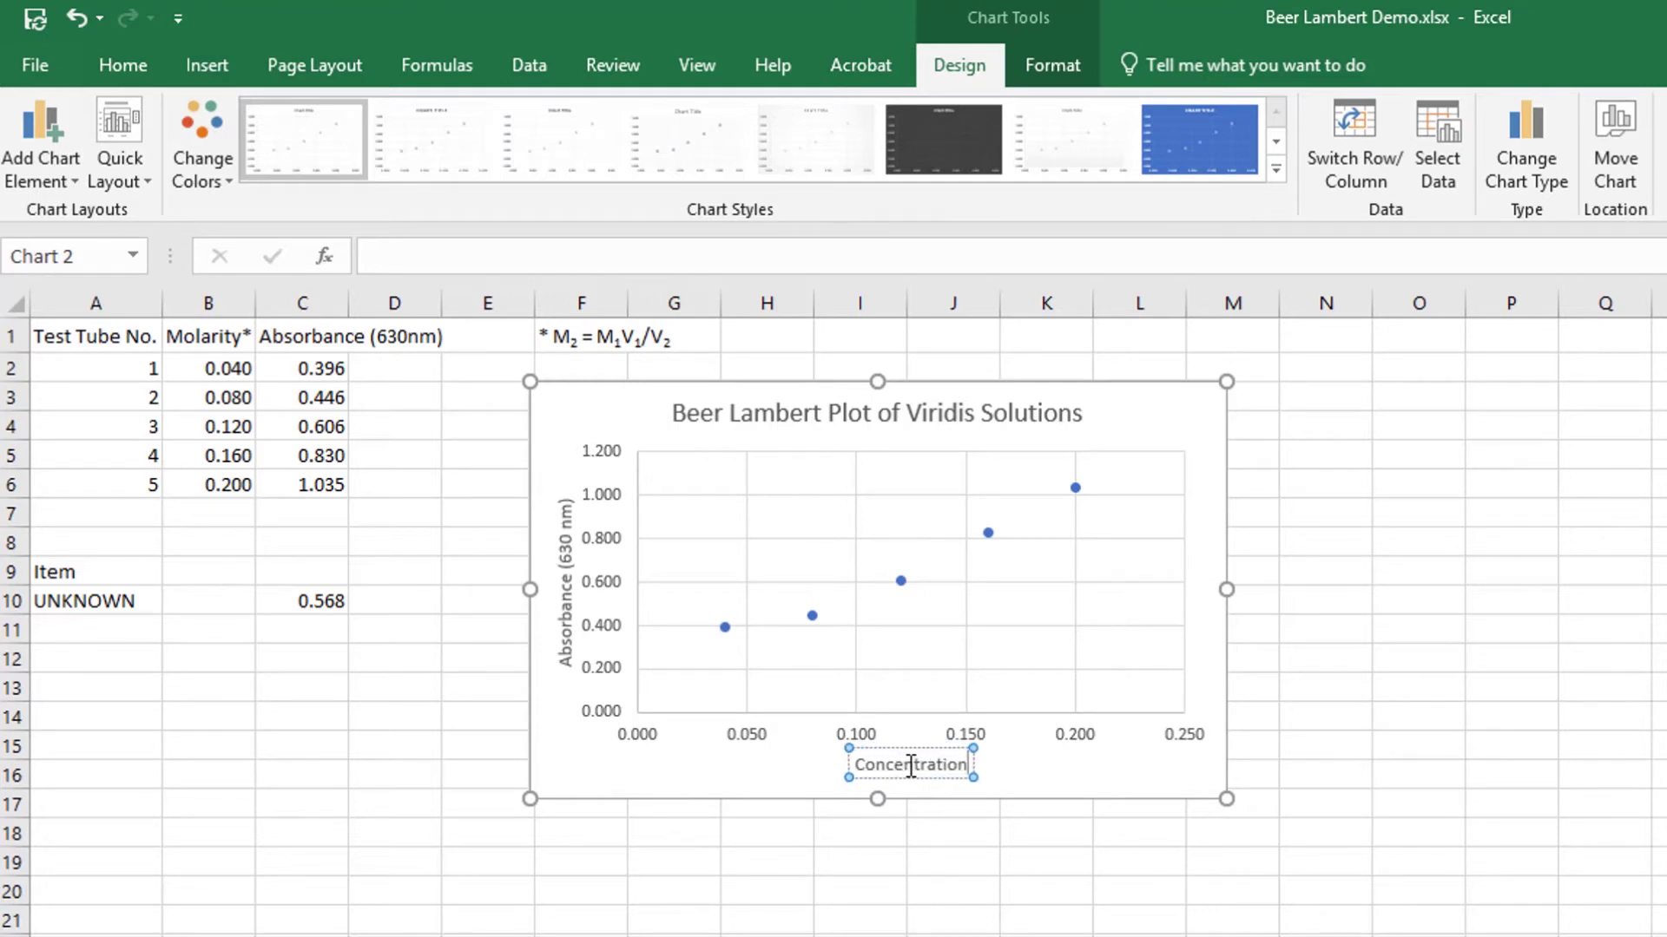
type(" of Viridis")
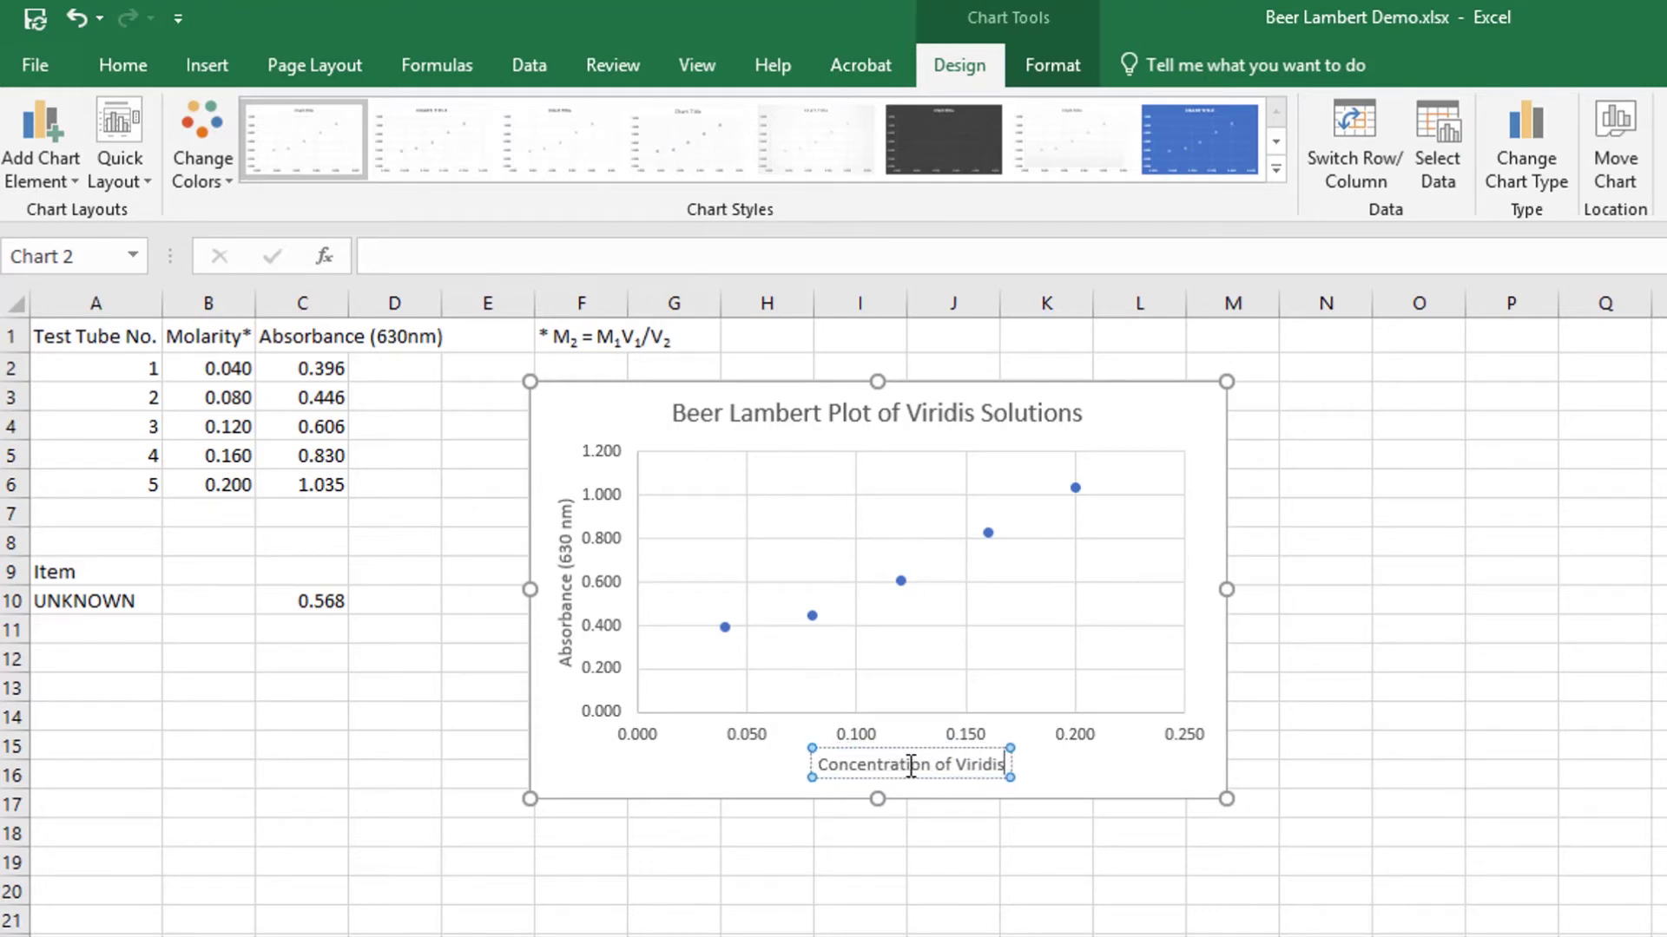
type(" (")
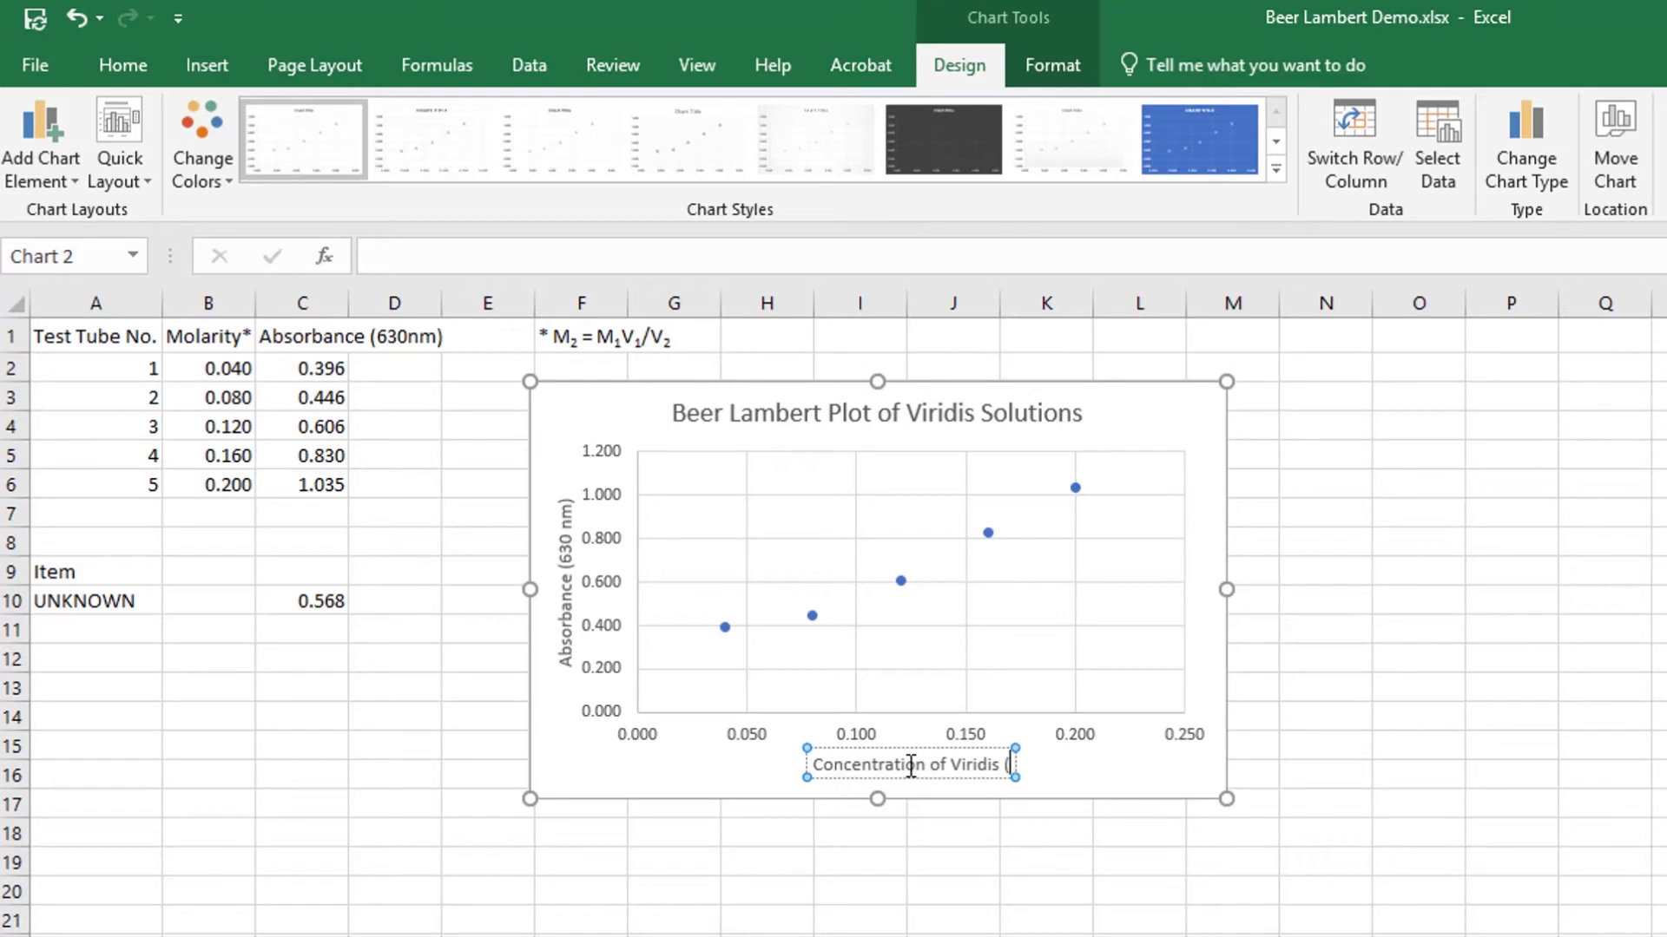
type("M)")
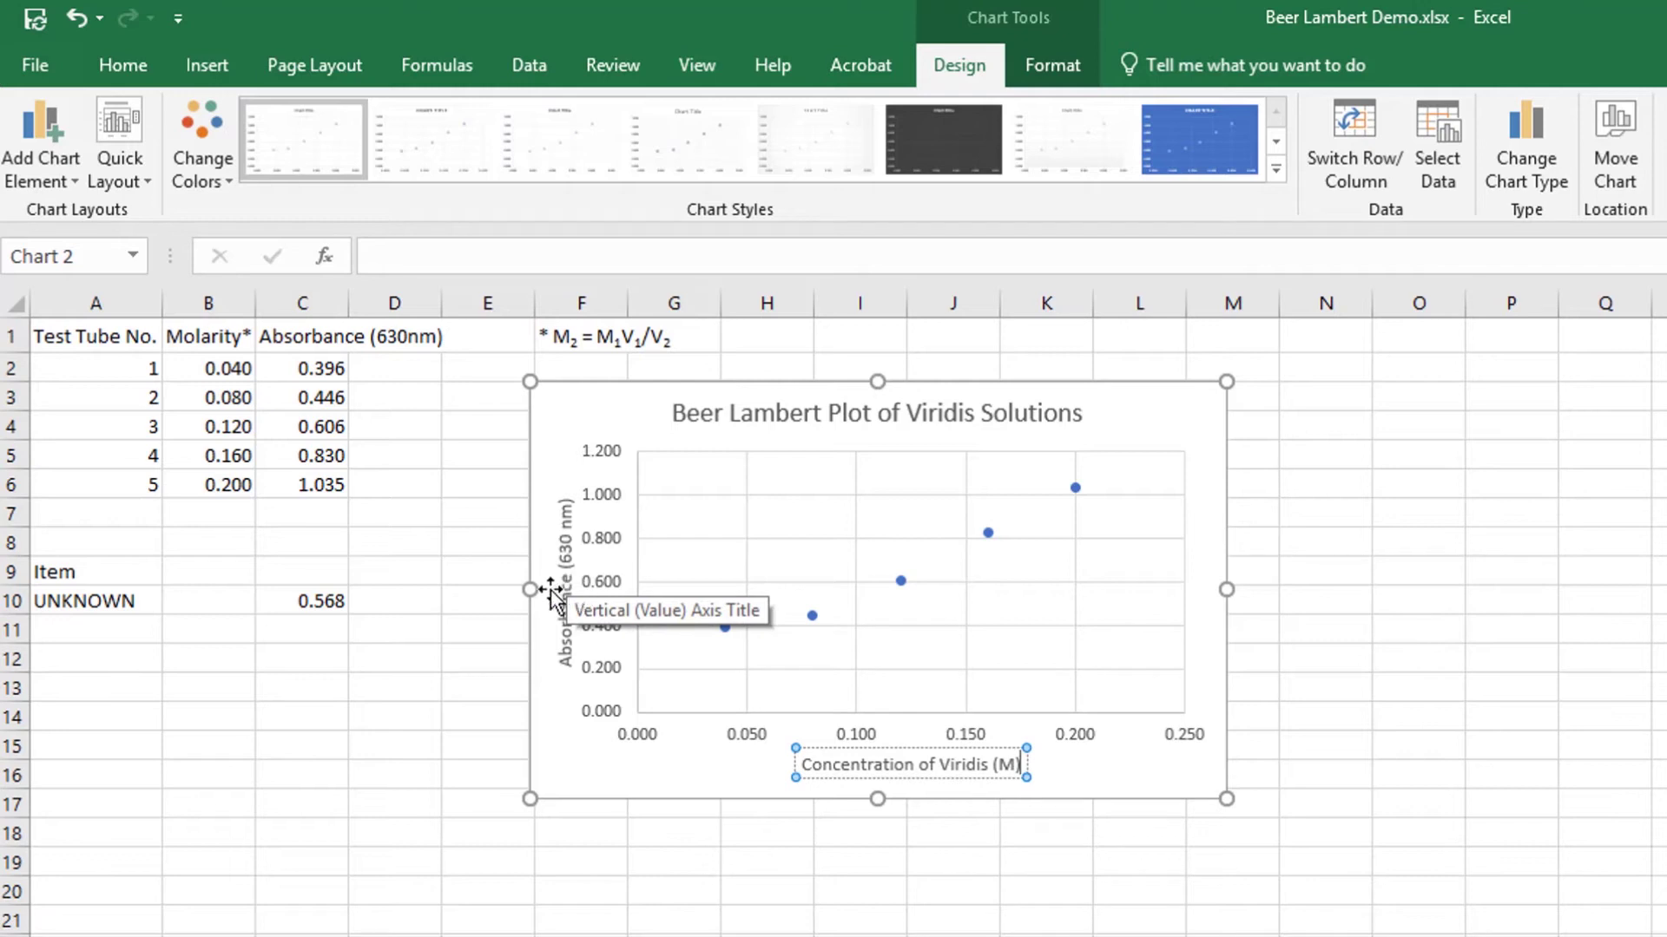
Insert "at" before 630 nm in the vertical axis title so it reads "Absorbance ( at 630 nm)".
left_click(563, 564)
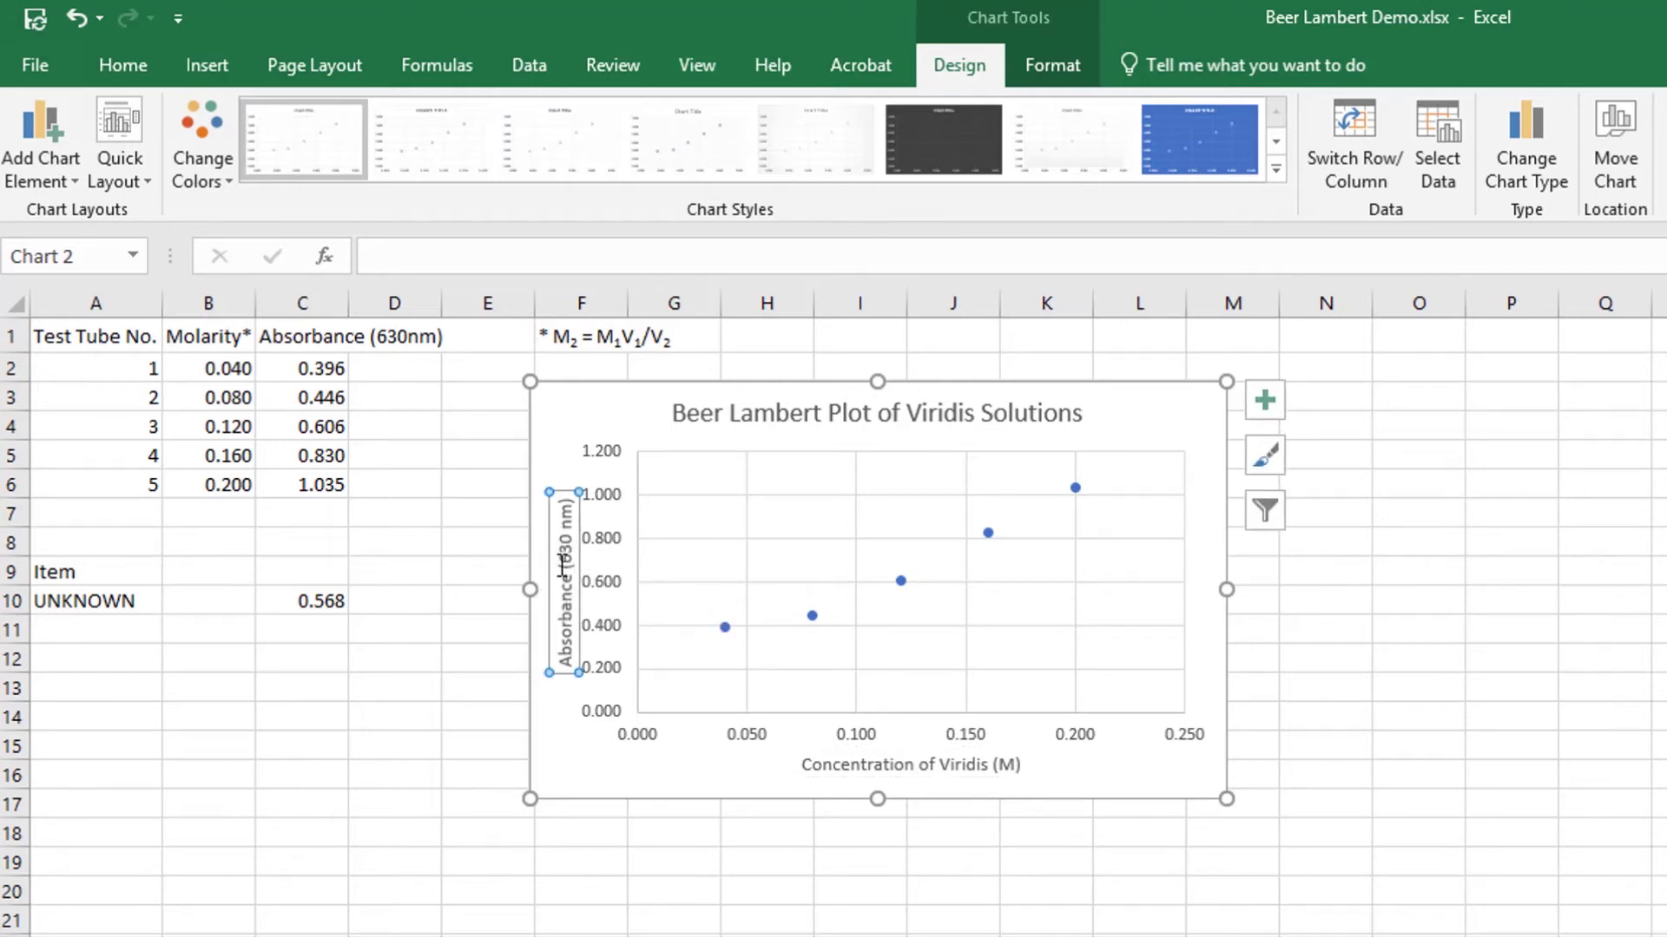
left_click(563, 557)
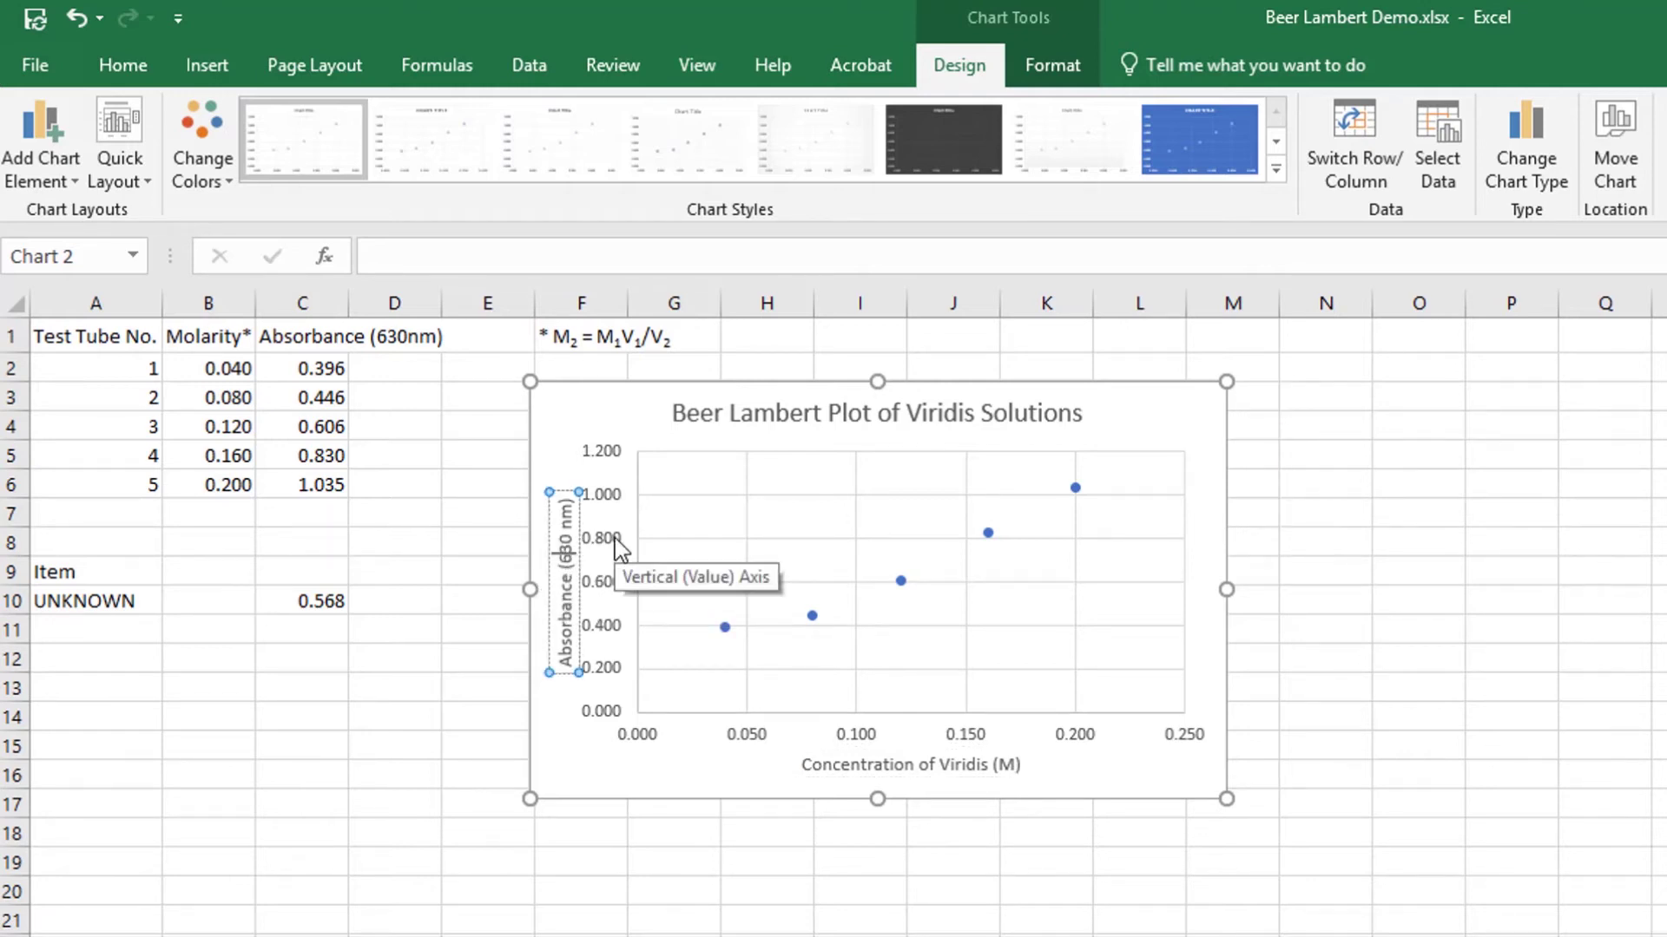
key("Left")
type("at")
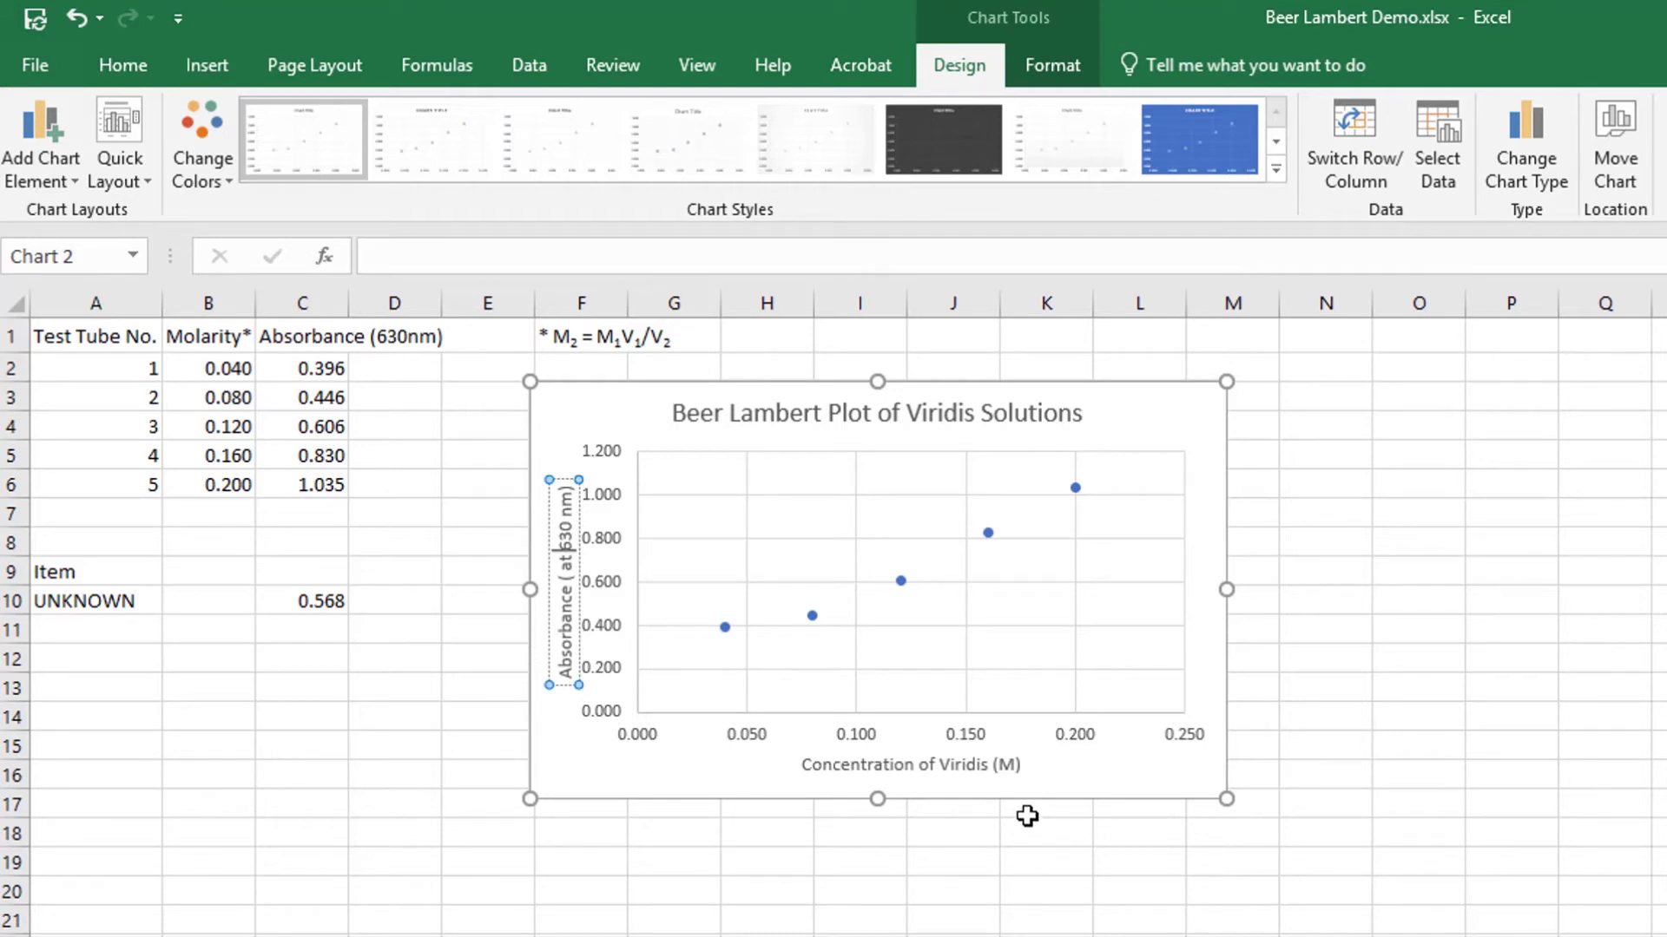
left_click(1184, 418)
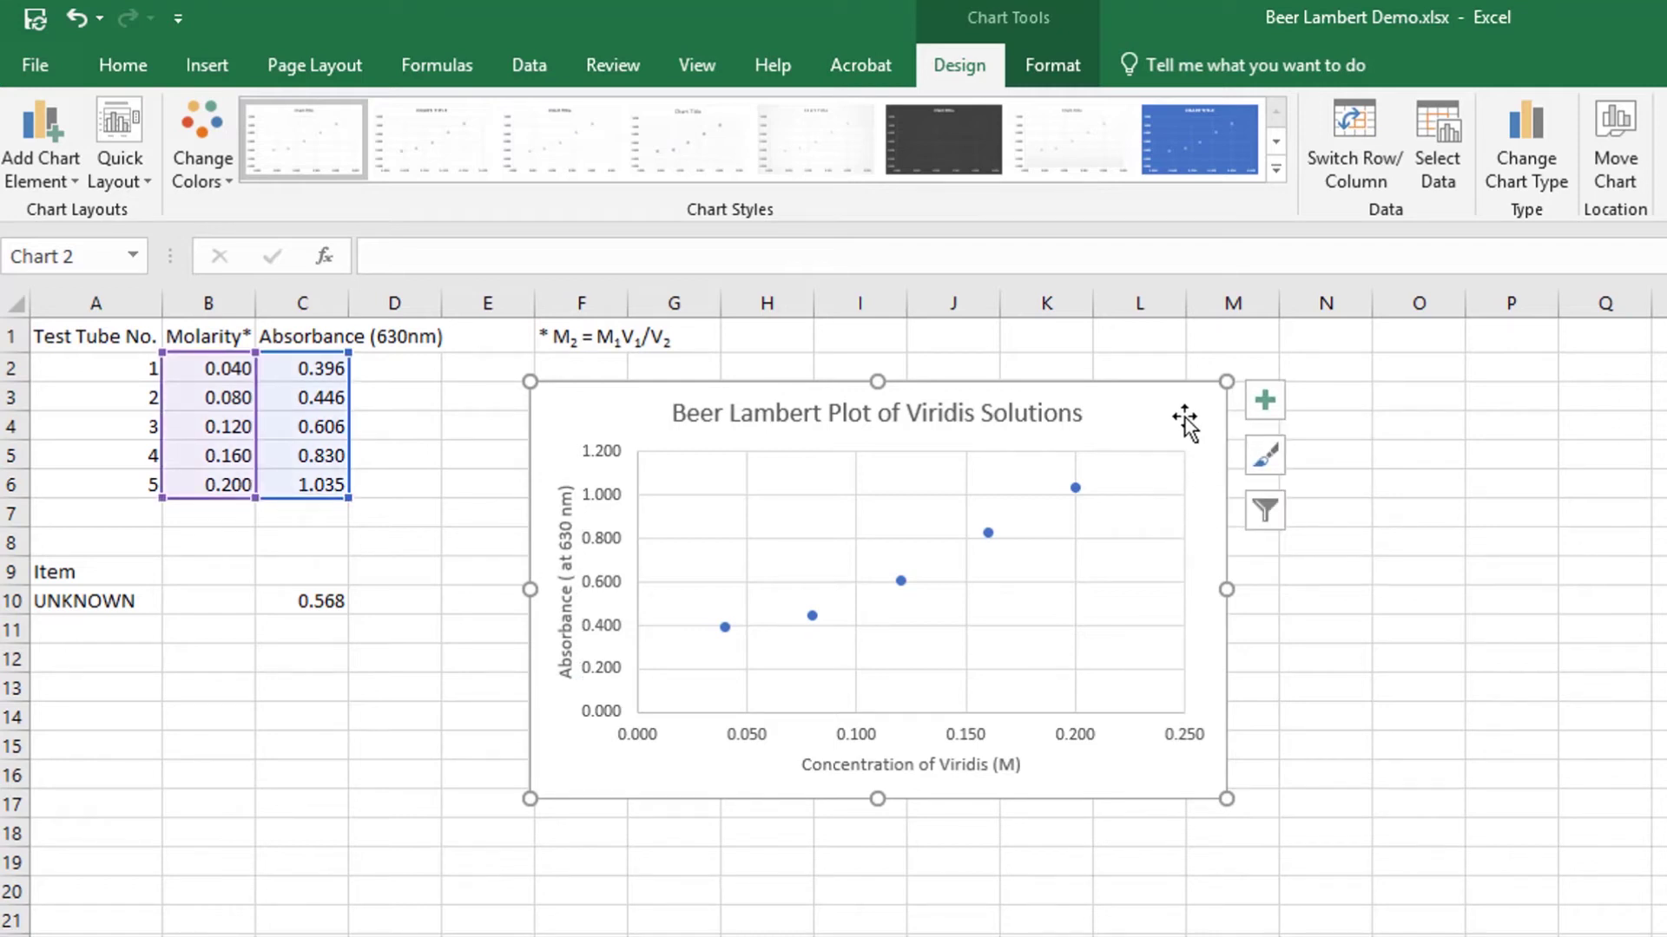
Add a linear trendline to the scatter chart and display its equation and R-squared value on the chart.
left_click(1272, 404)
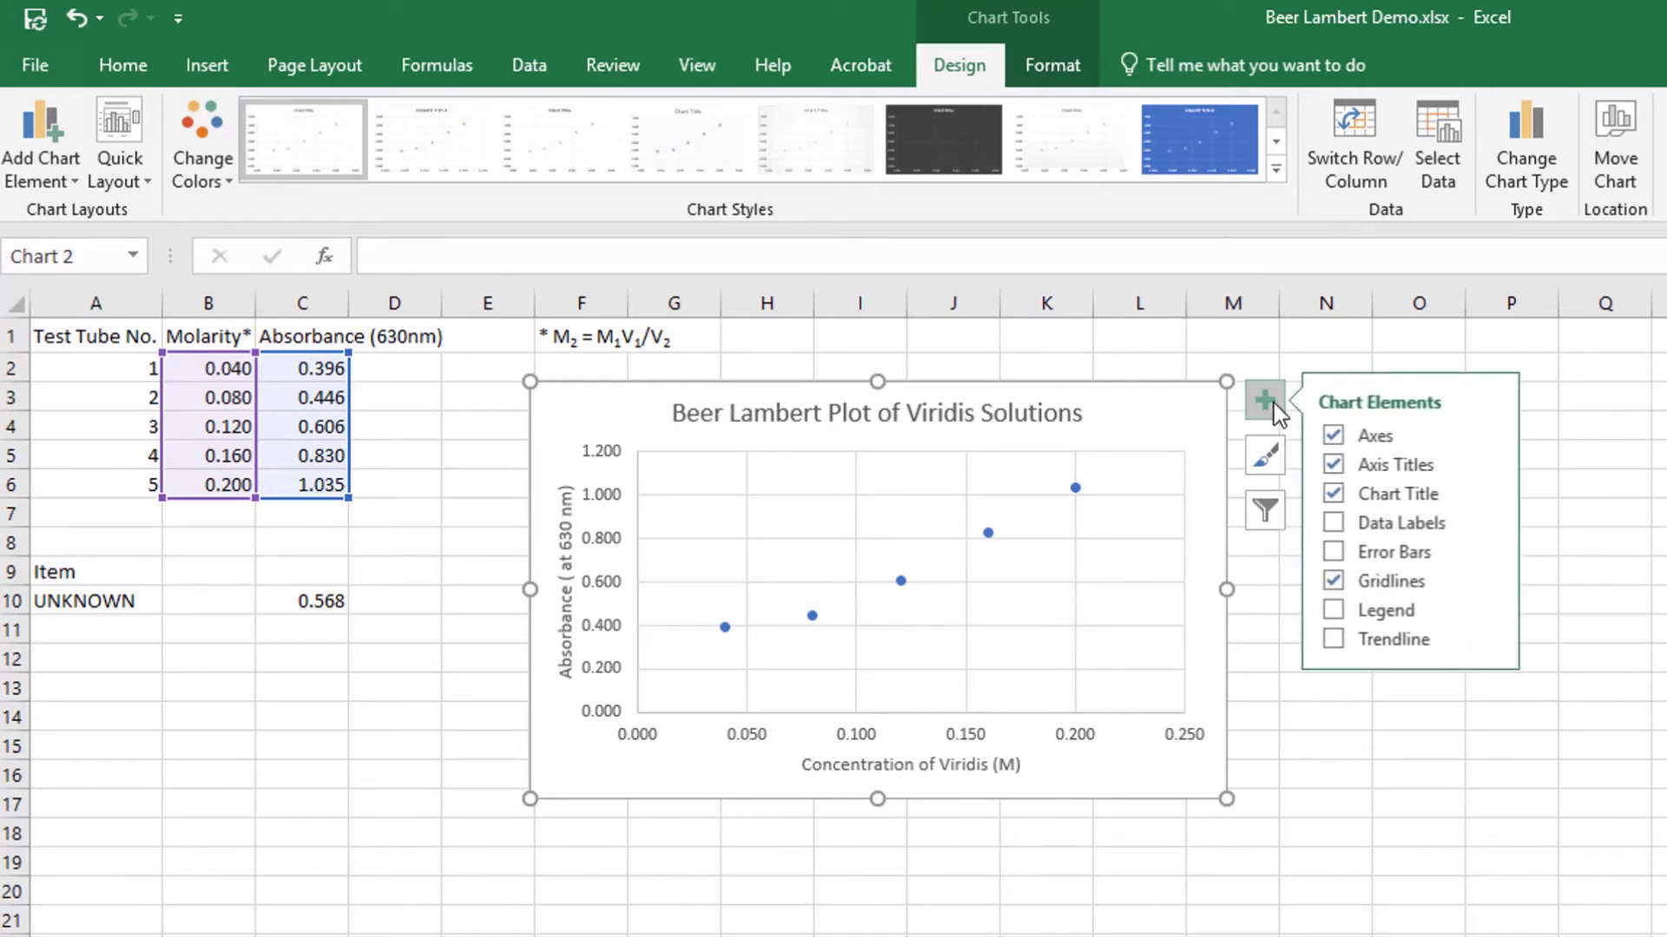
left_click(1341, 644)
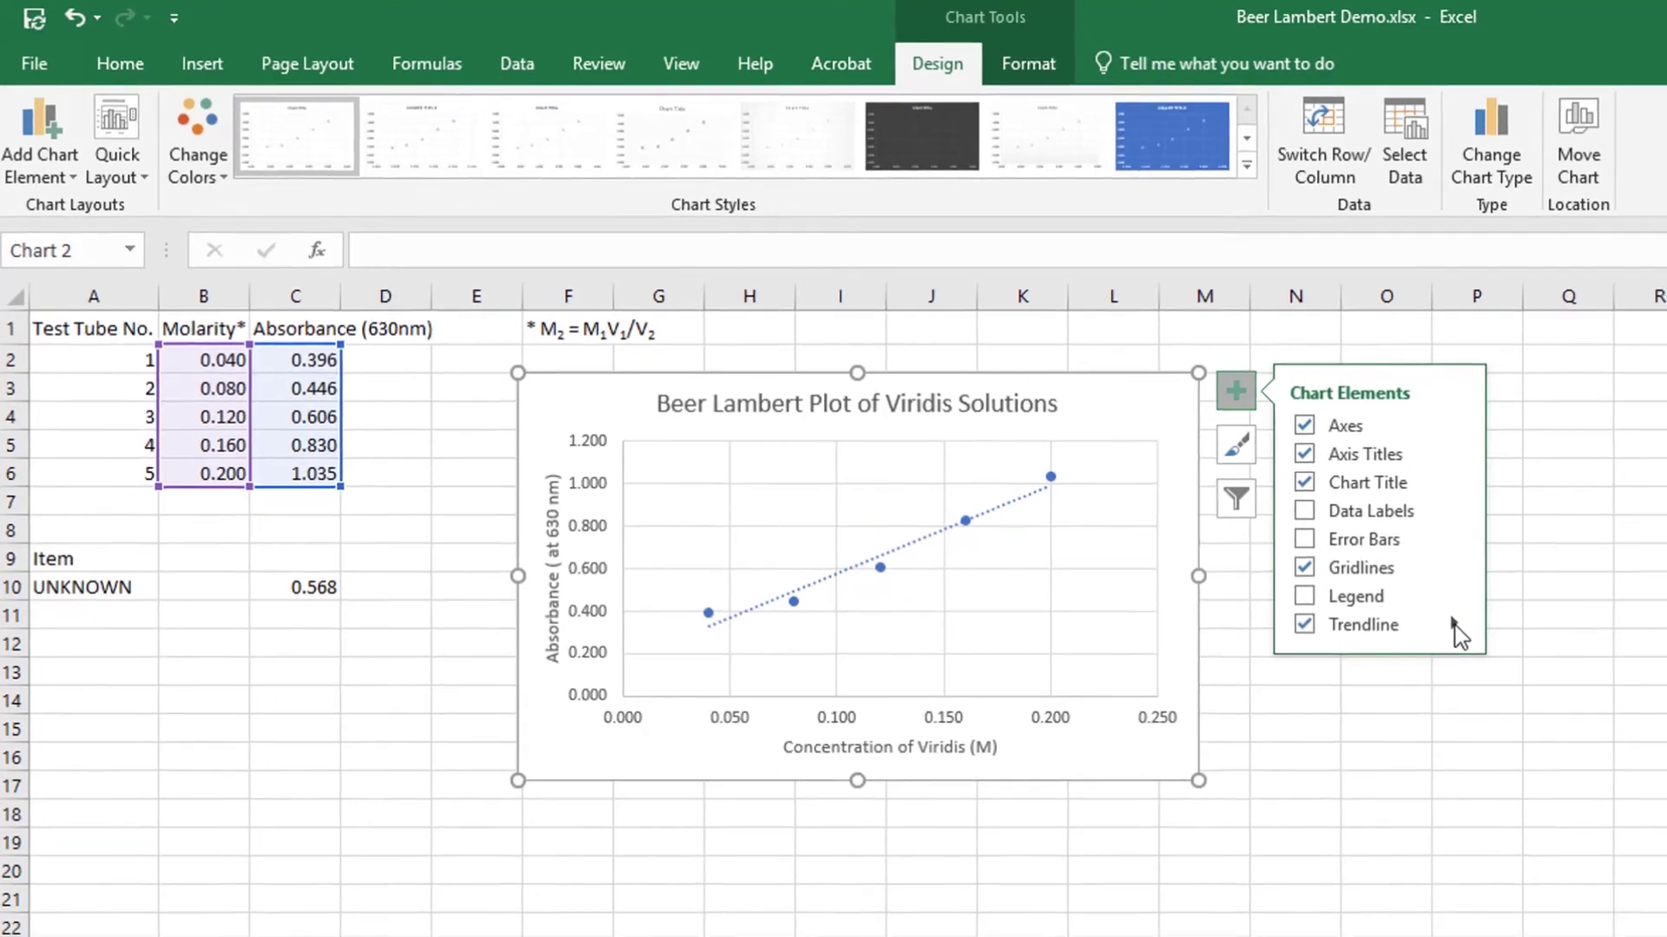
left_click(1489, 640)
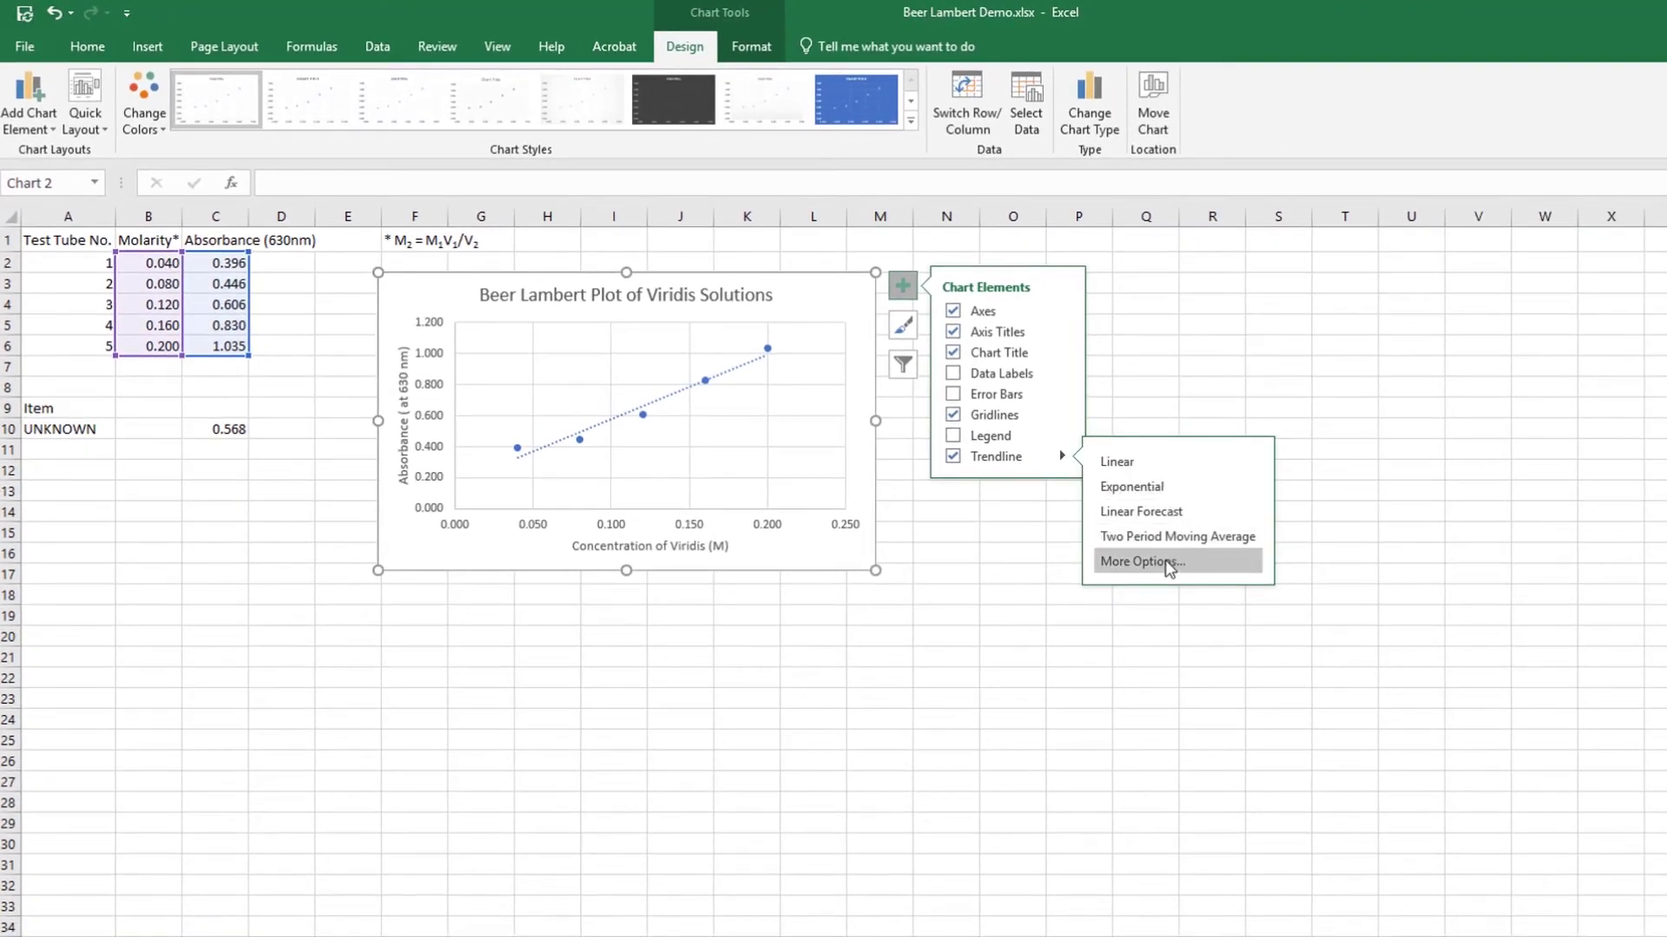
left_click(1170, 563)
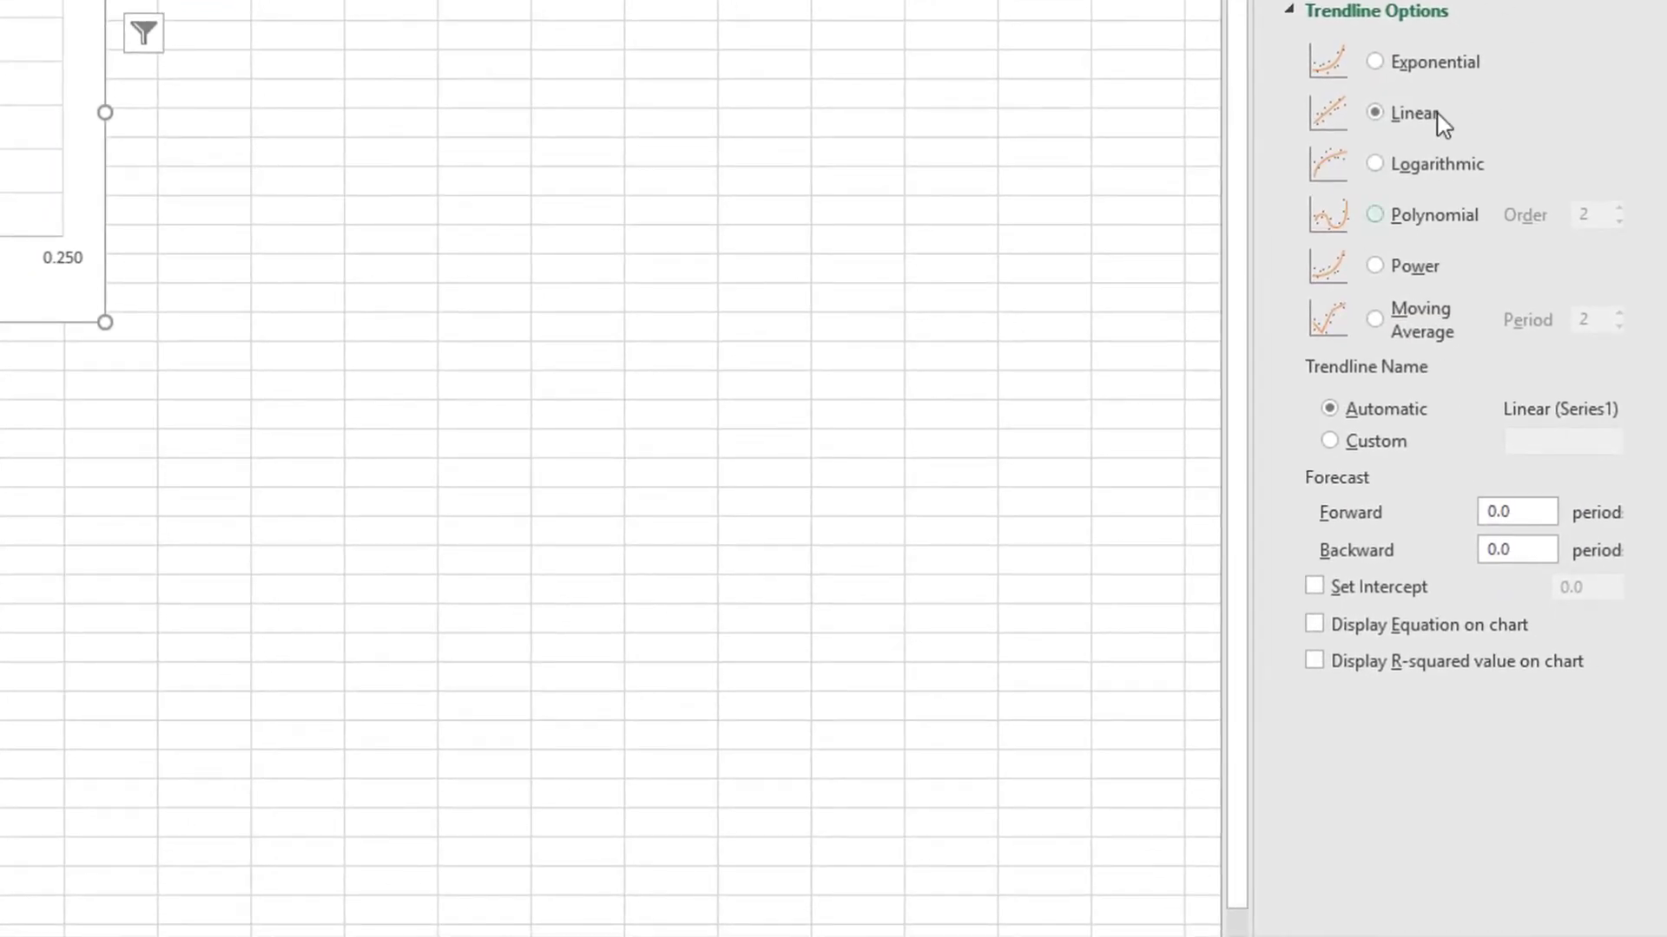
left_click(1312, 634)
left_click(1318, 671)
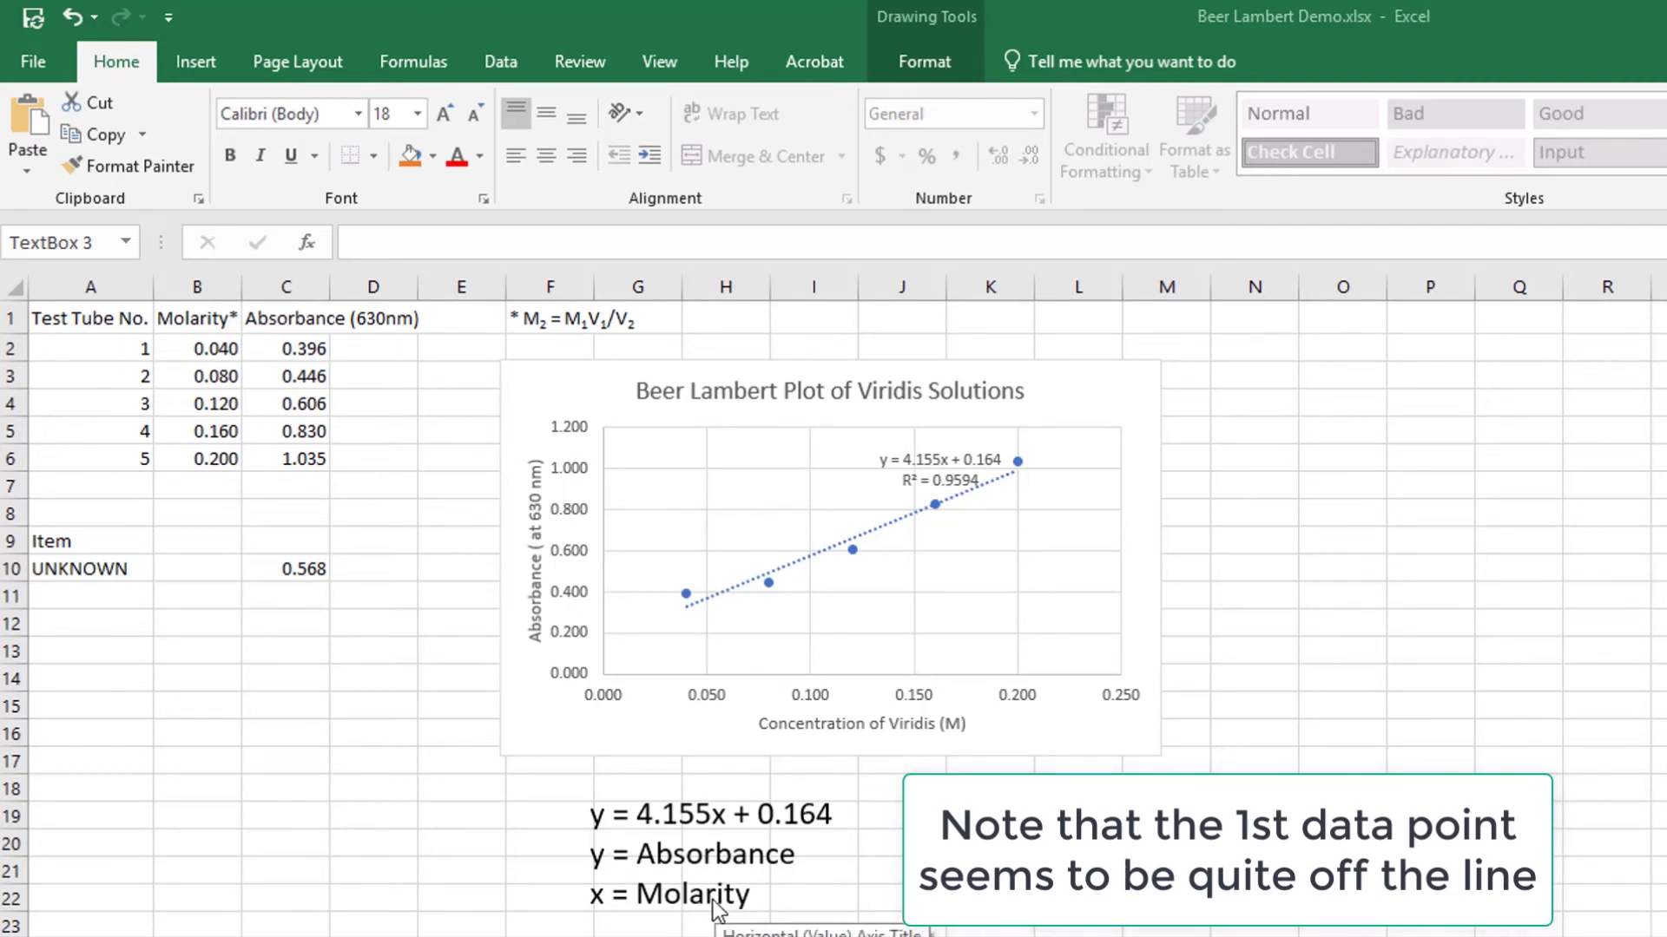
Add the lines "Rearrange" and "x = (y - 0.164) / 4.155" below "x = Molarity" in the text box under the chart.
left_click(745, 887)
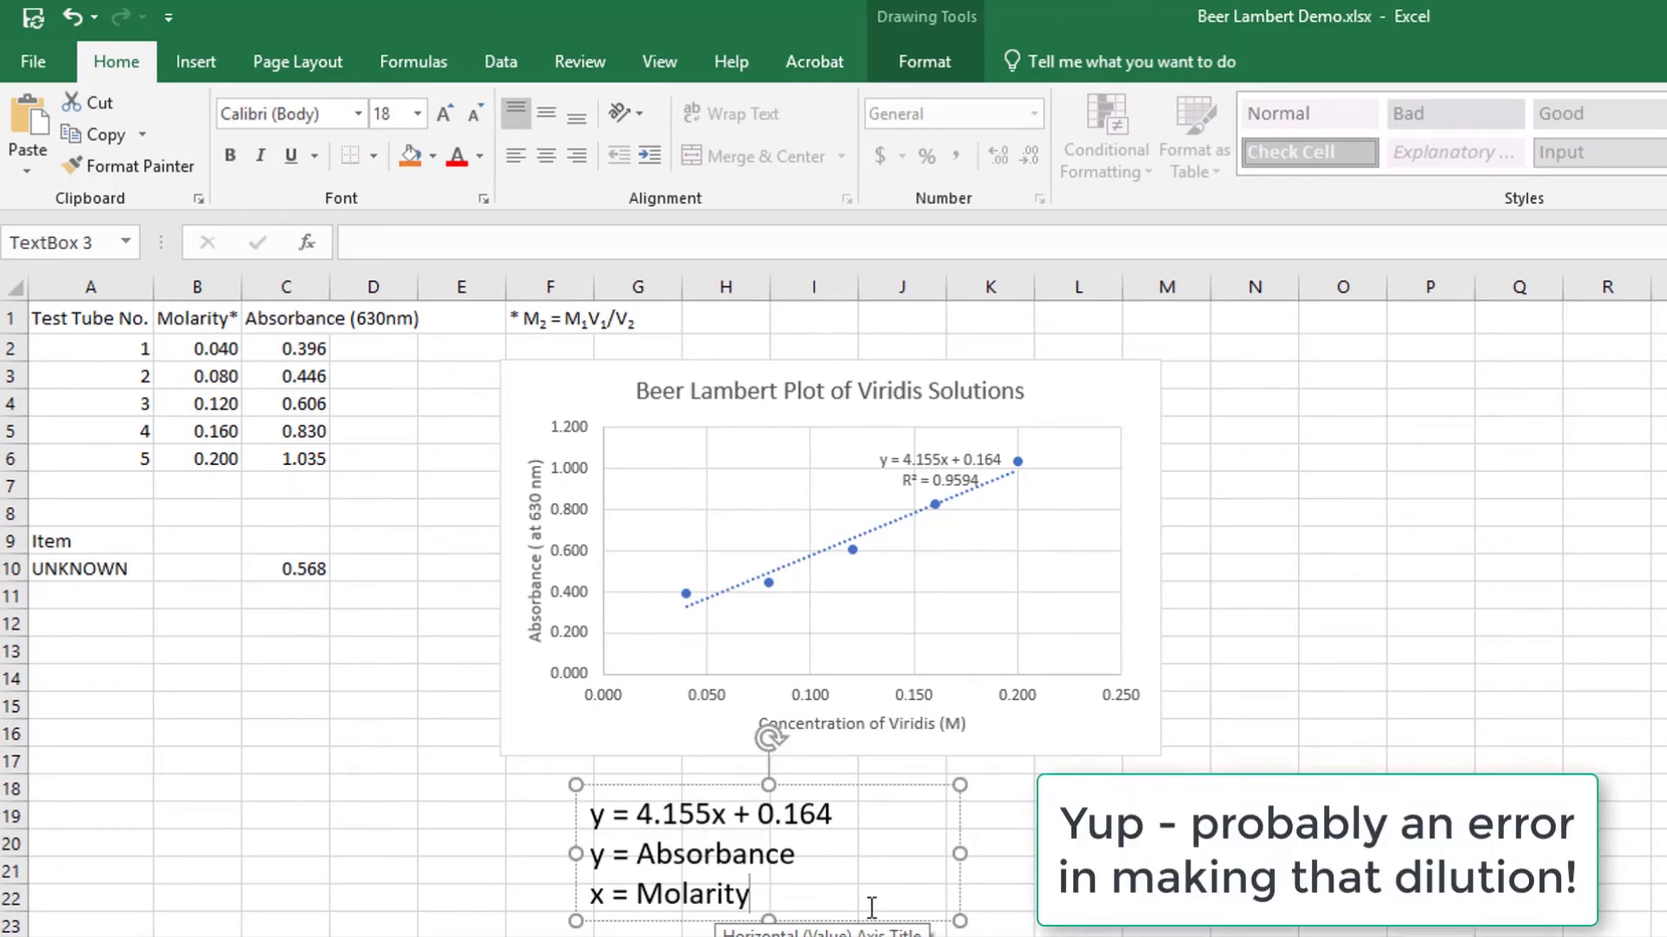
key("Return")
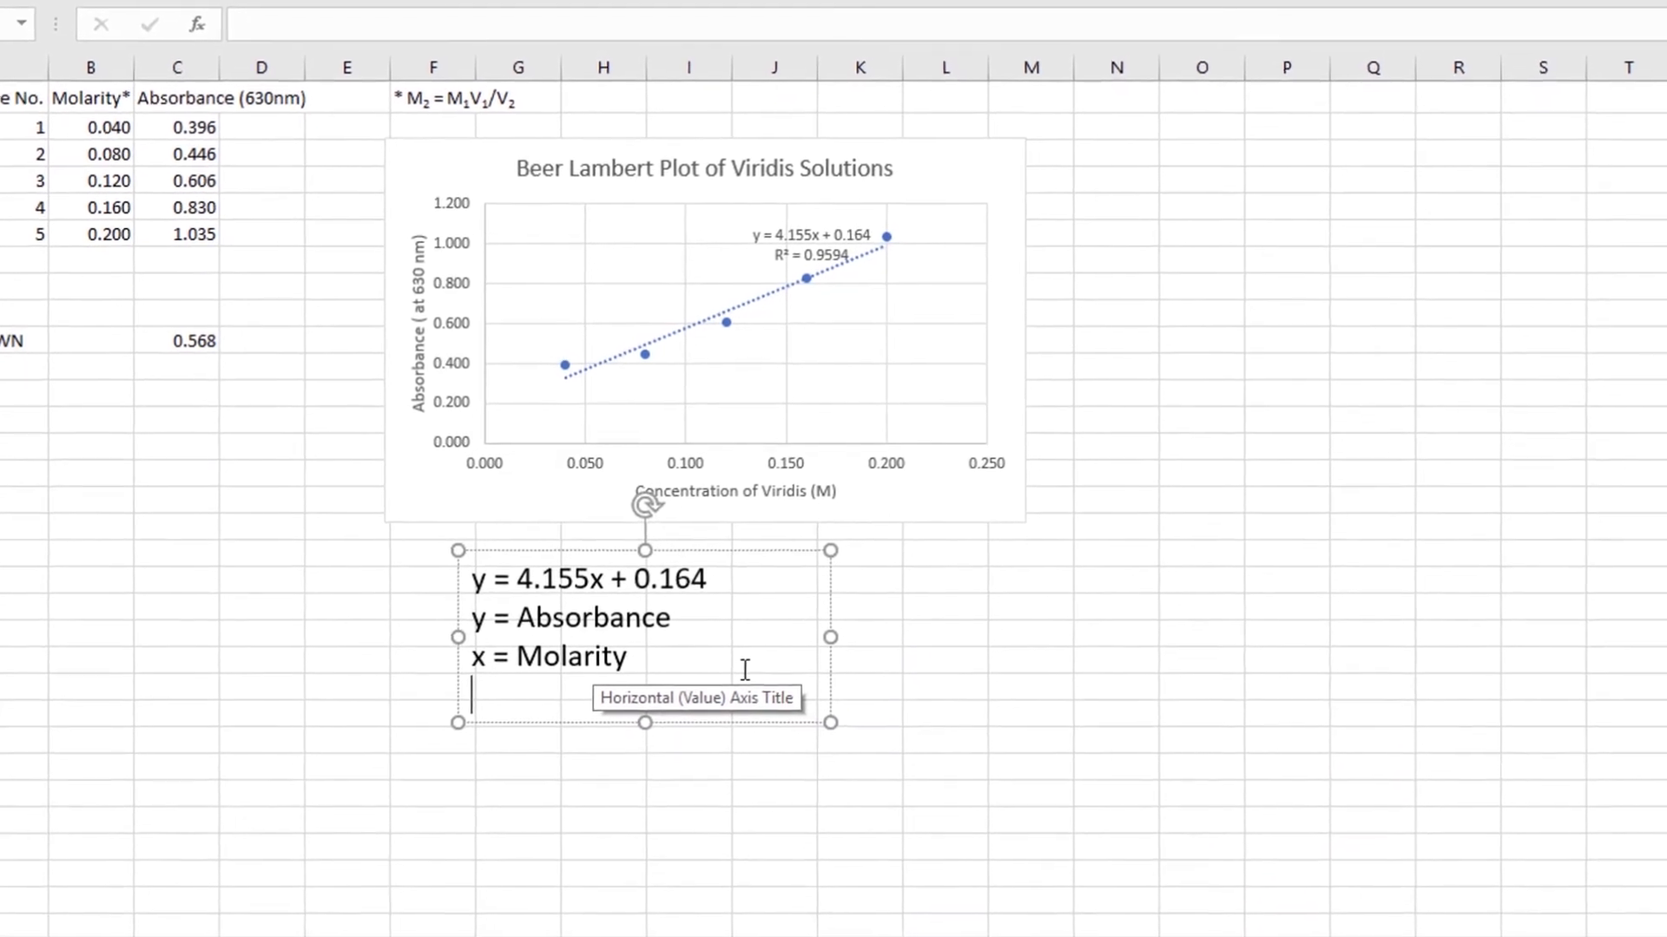
type("Rearrang")
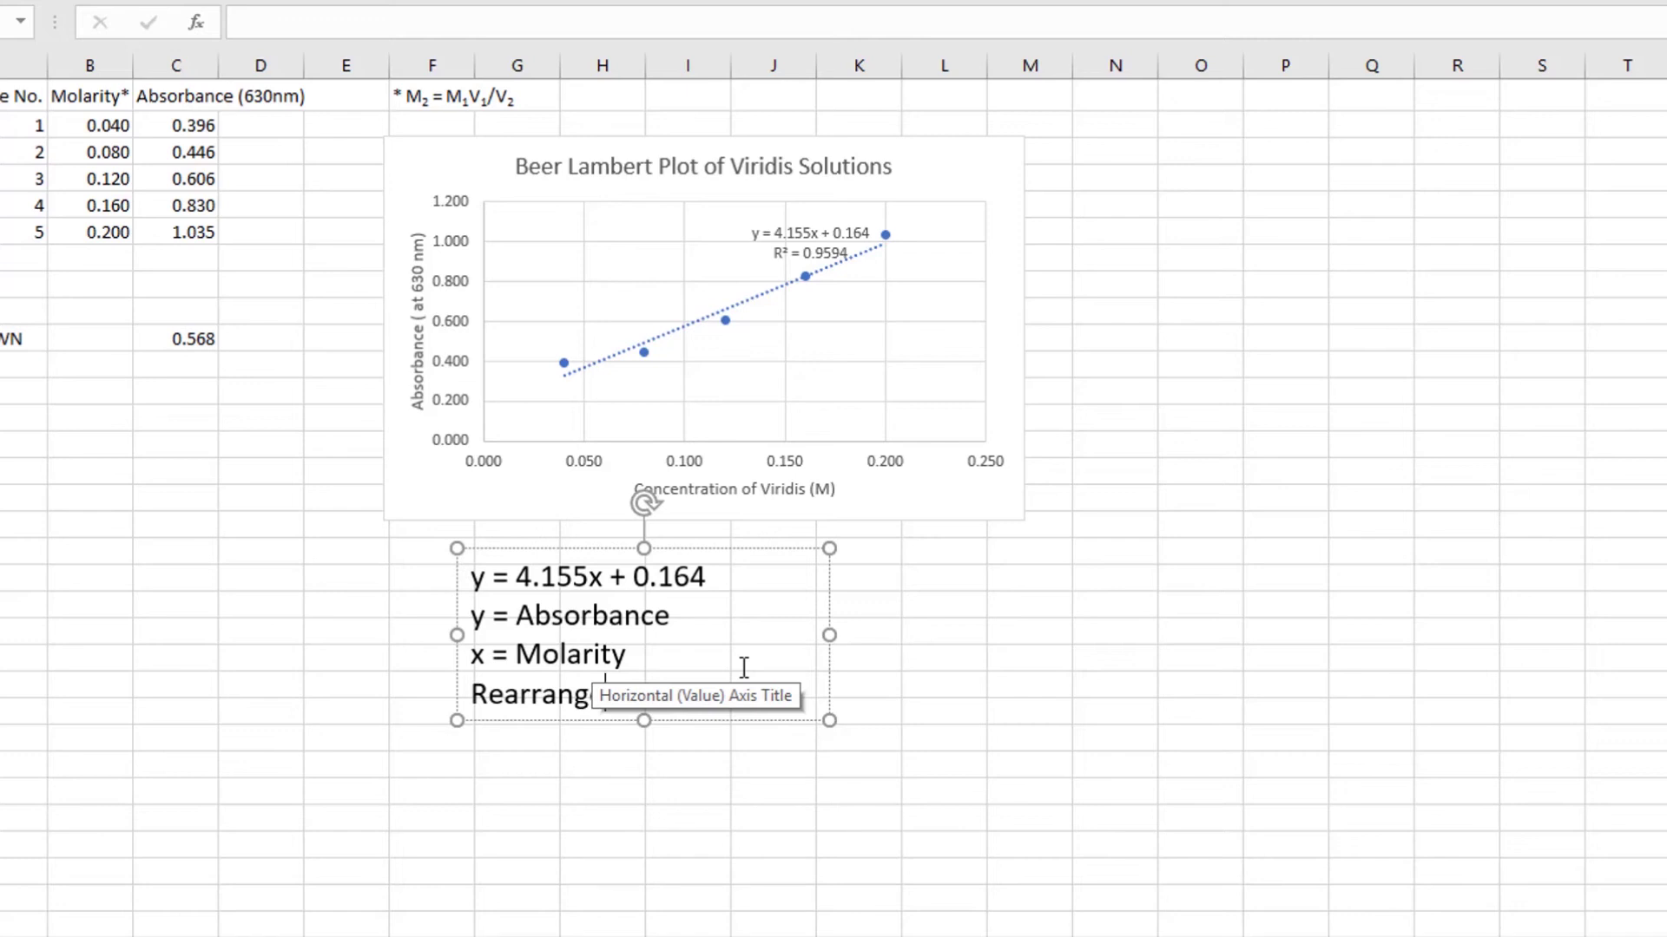
key("Return")
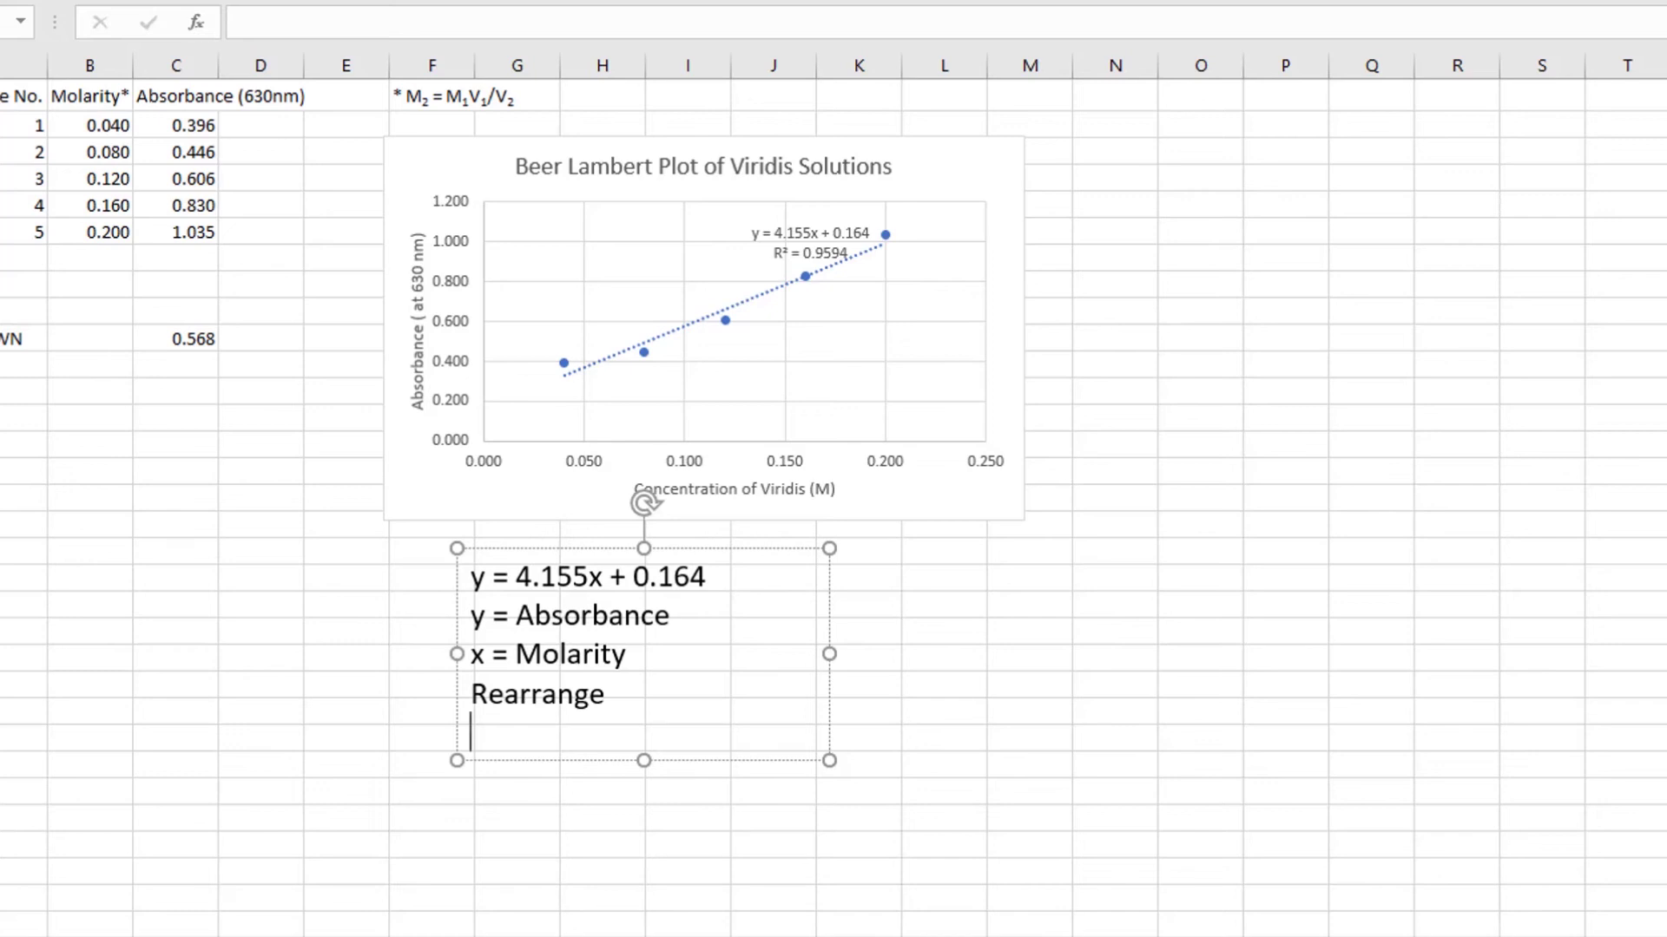
type("x = (y - 0.164")
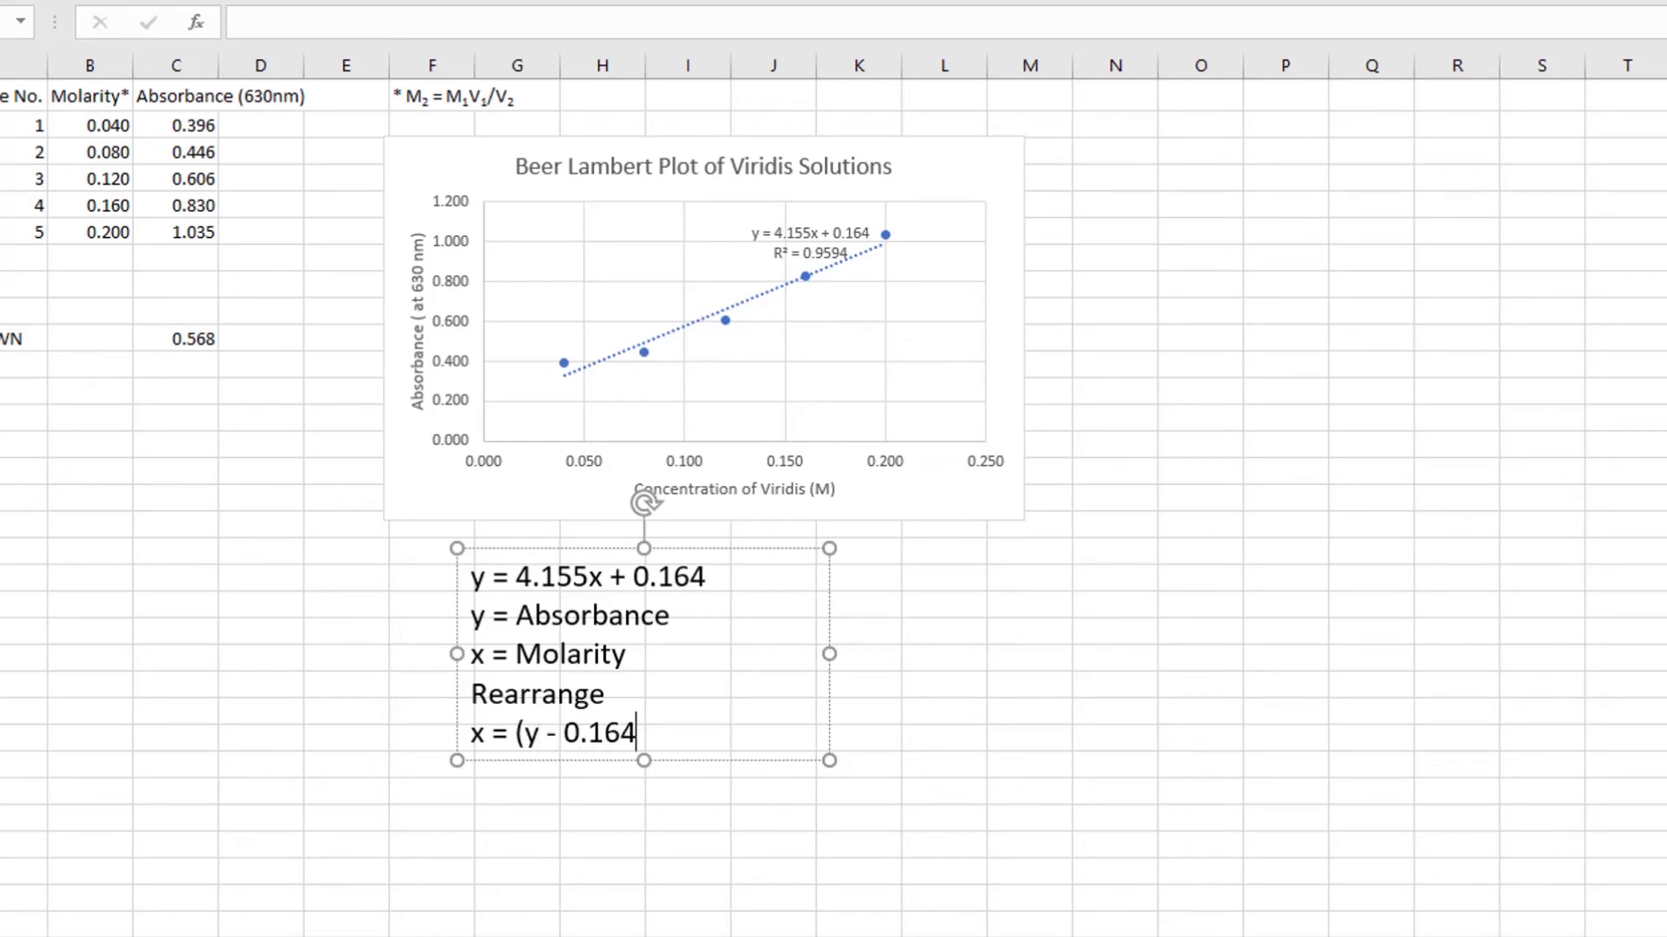
type(") / 4.155")
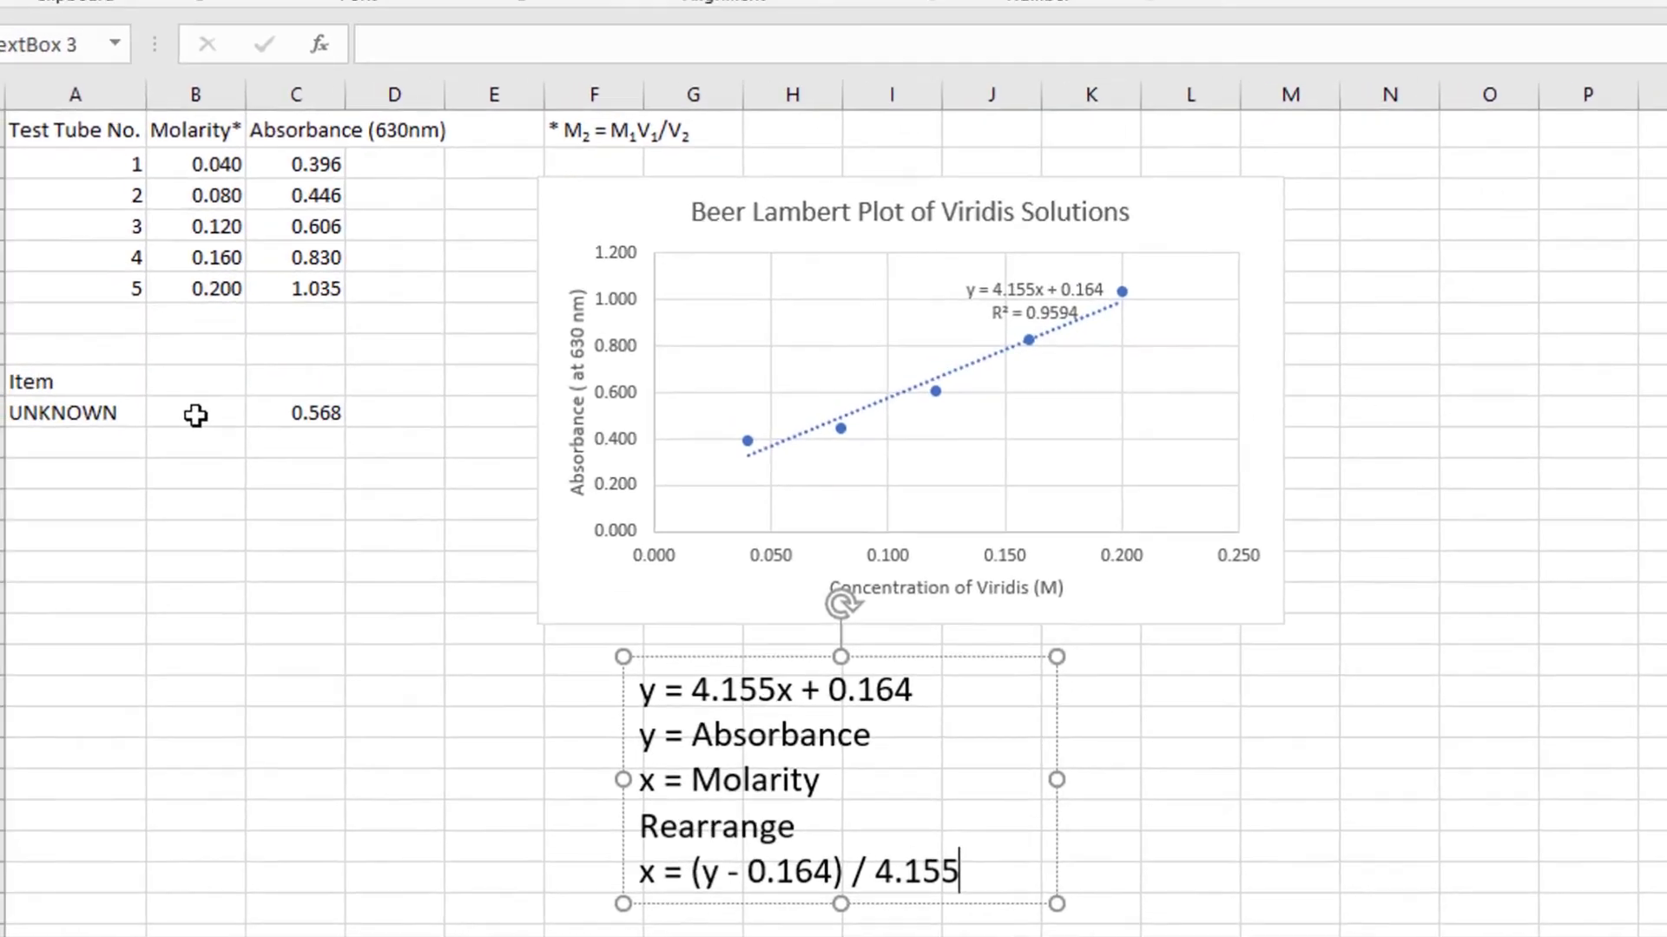
Enter the heading "Molarity" in cell D9 above the UNKNOWN row.
left_click(90, 341)
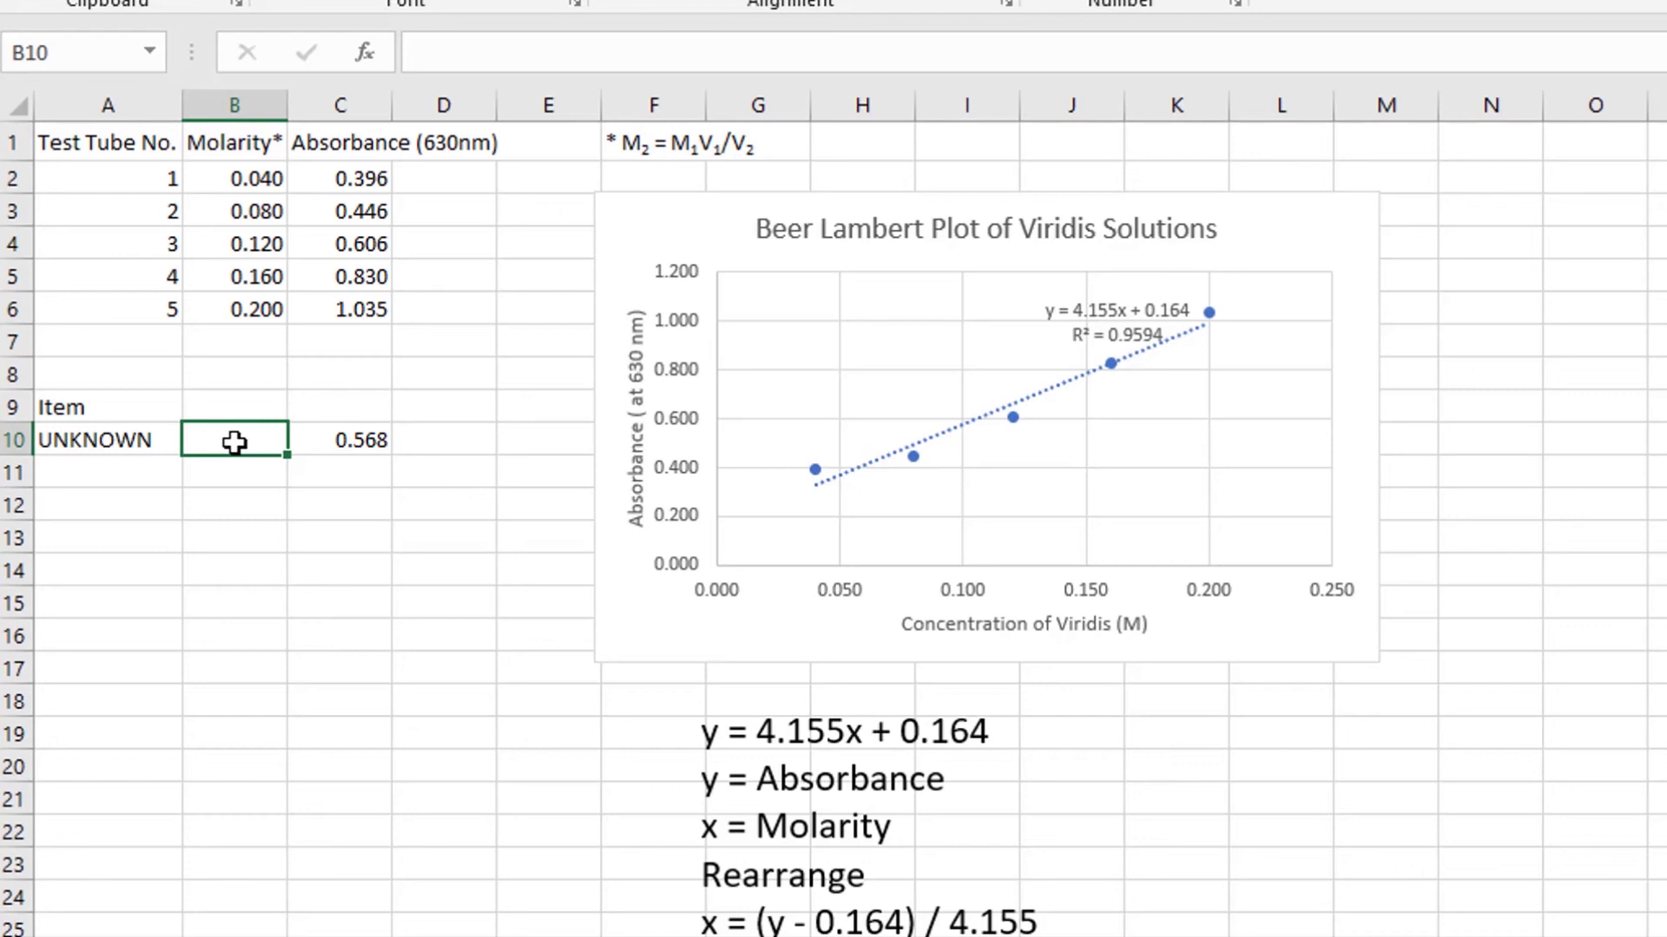
left_click(439, 408)
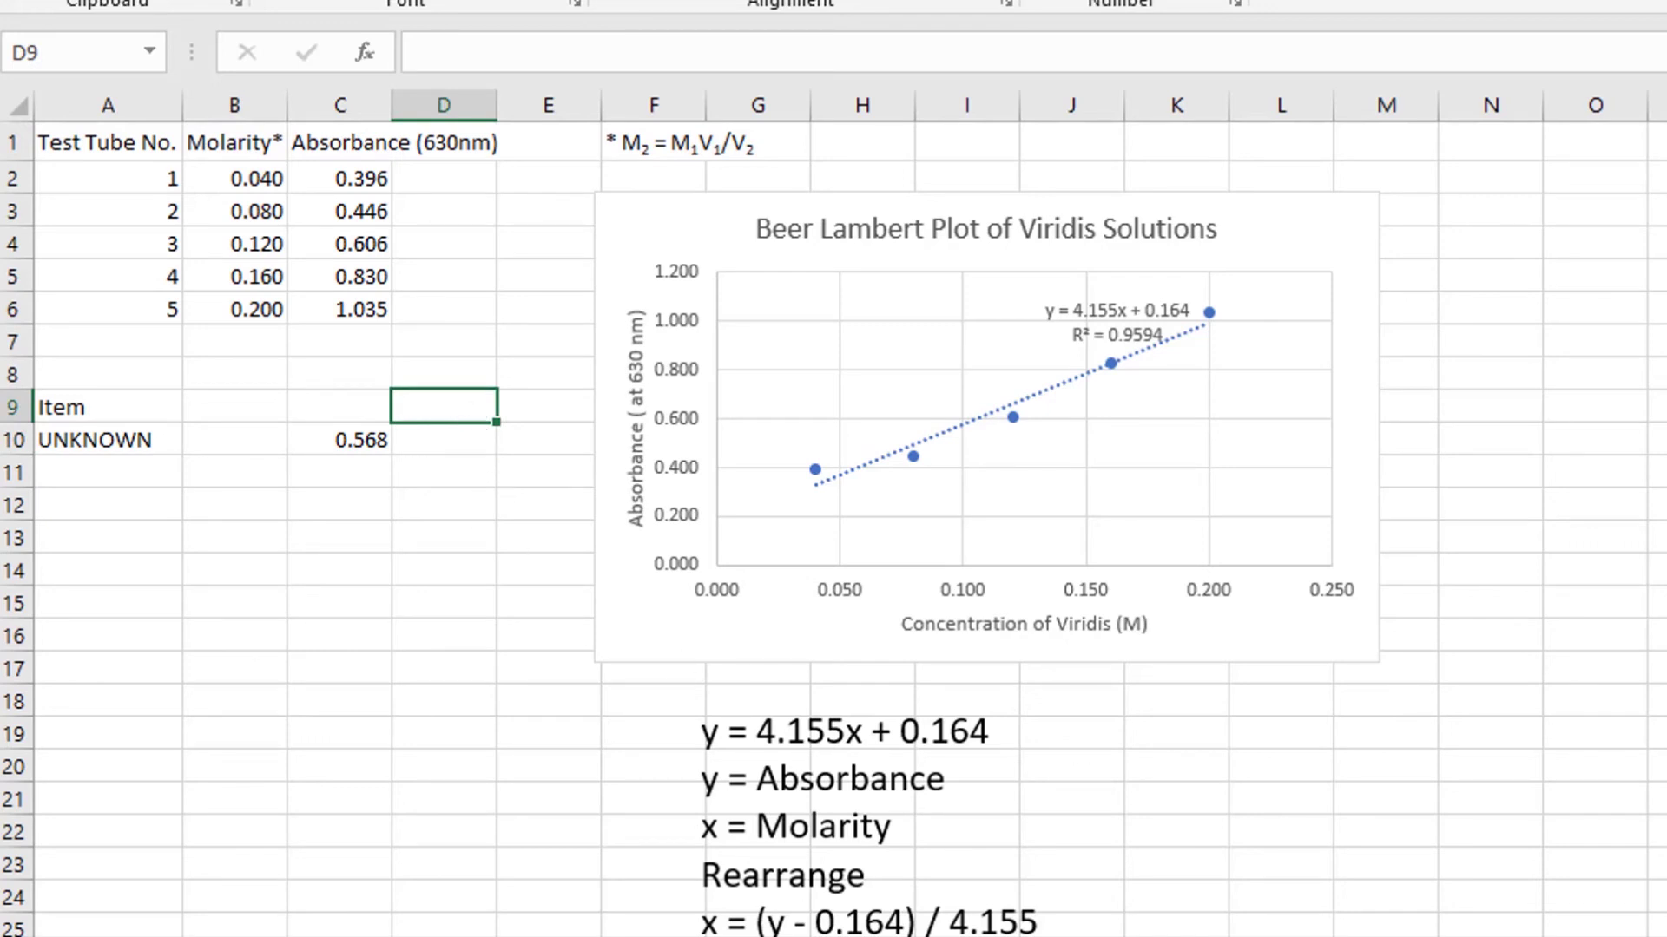
type("Molari")
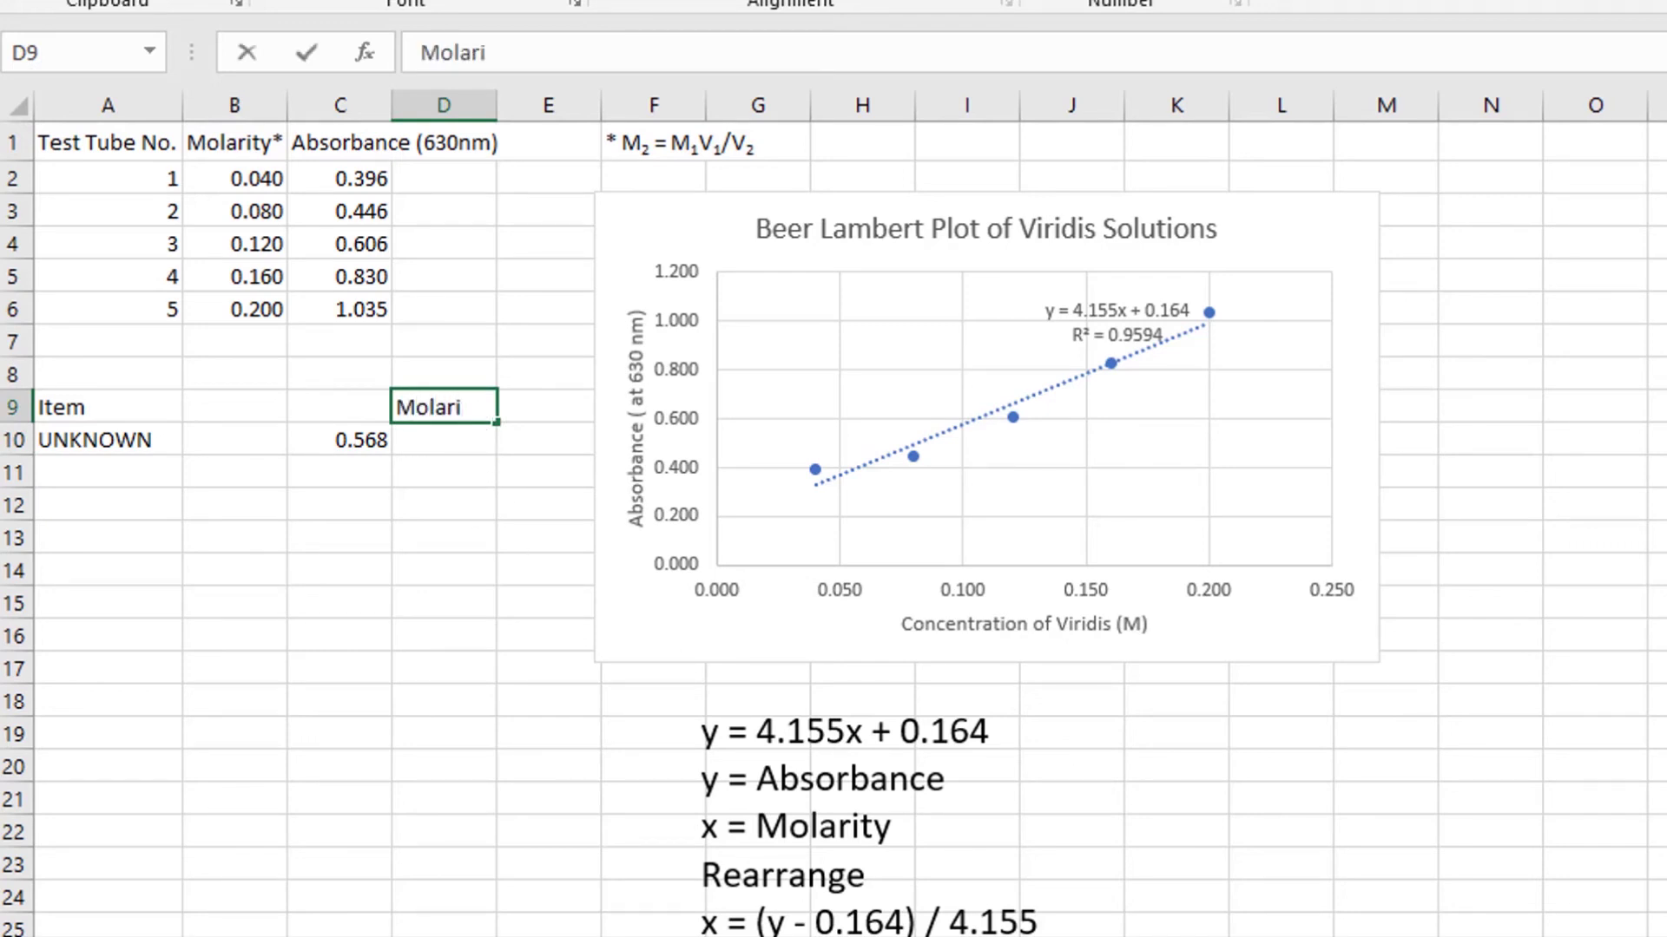
type("ty")
key("Return")
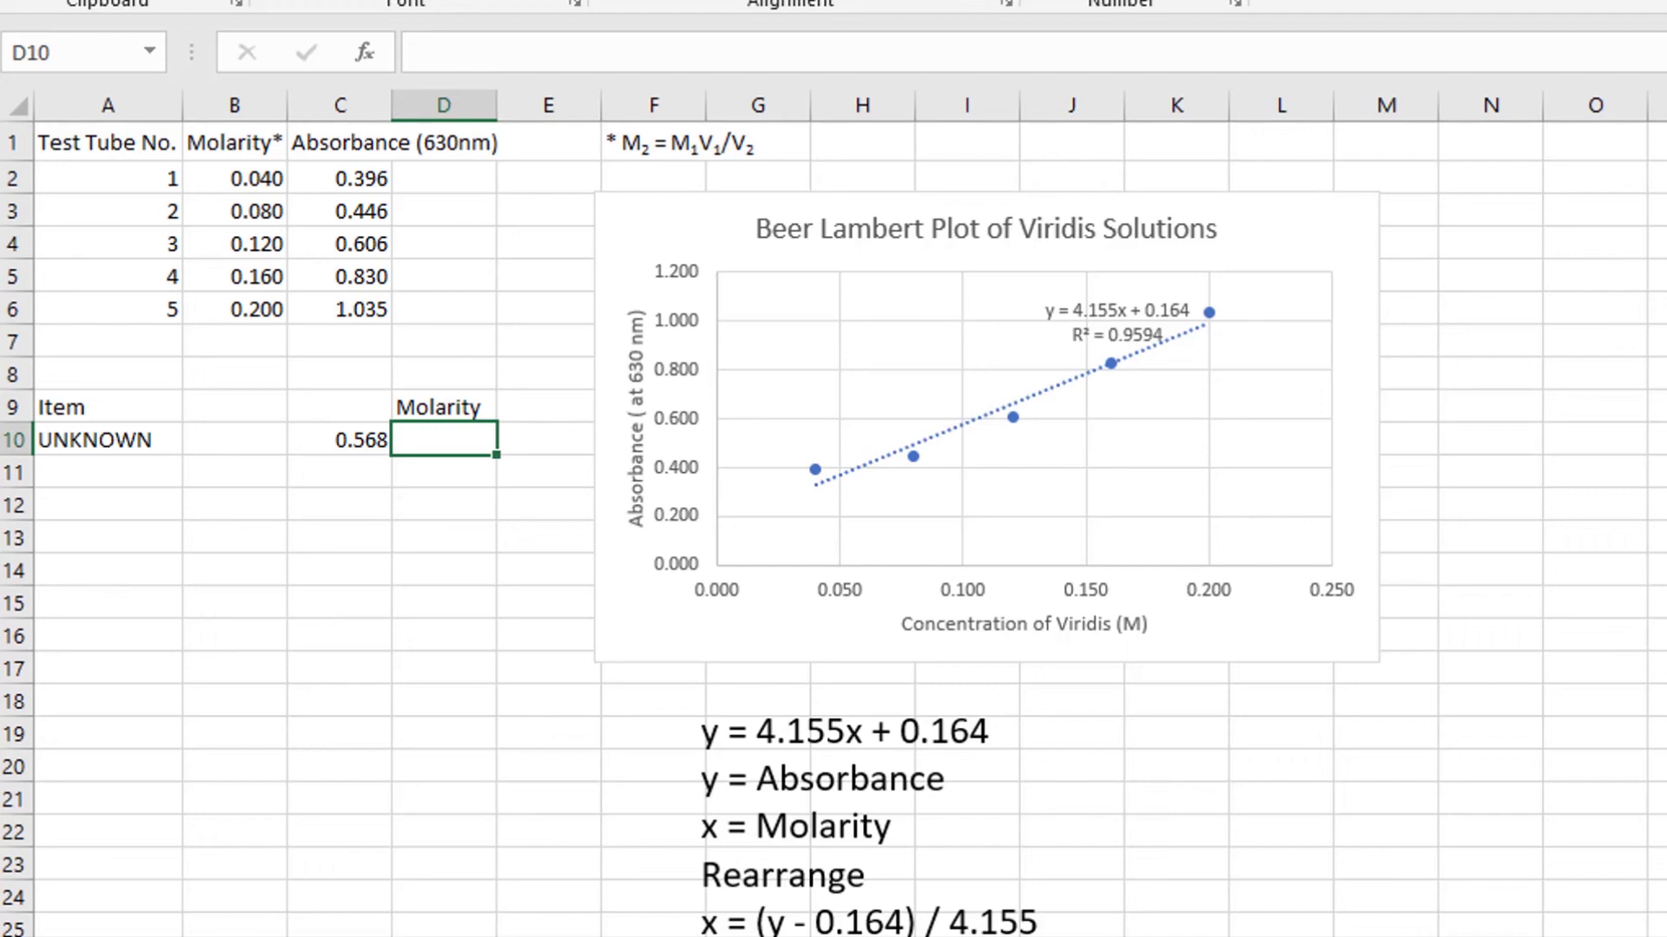
Calculate the unknown's molarity in cell D10 with the formula =(C10-0.164)/4.155.
type("=")
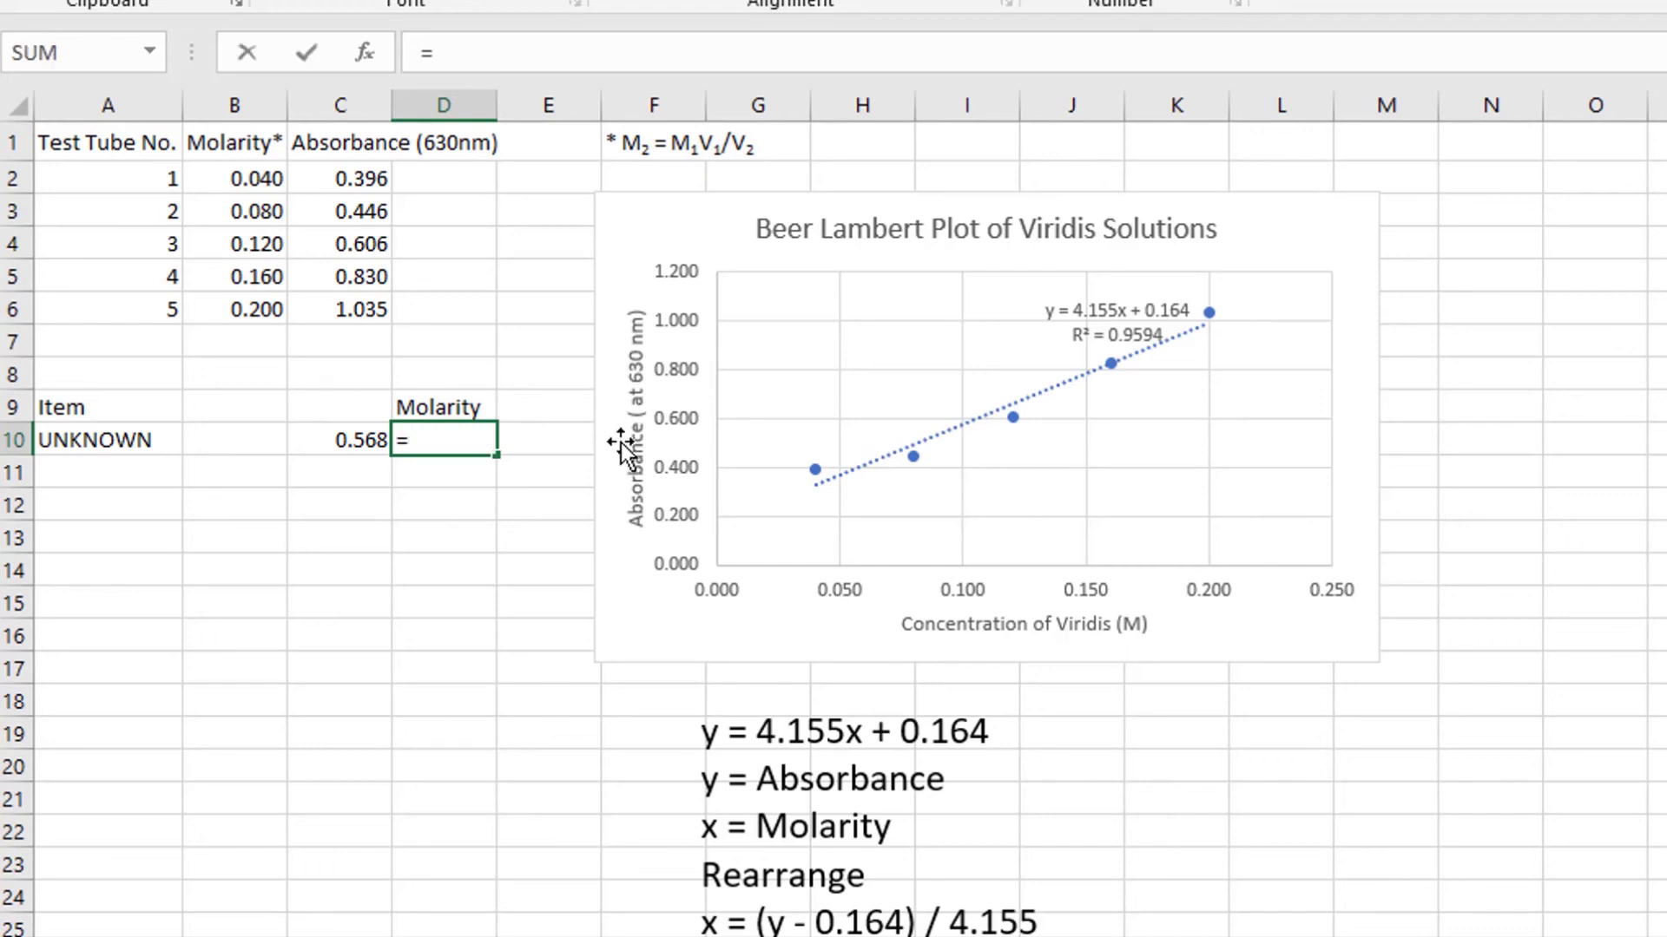
type("(")
left_click(347, 439)
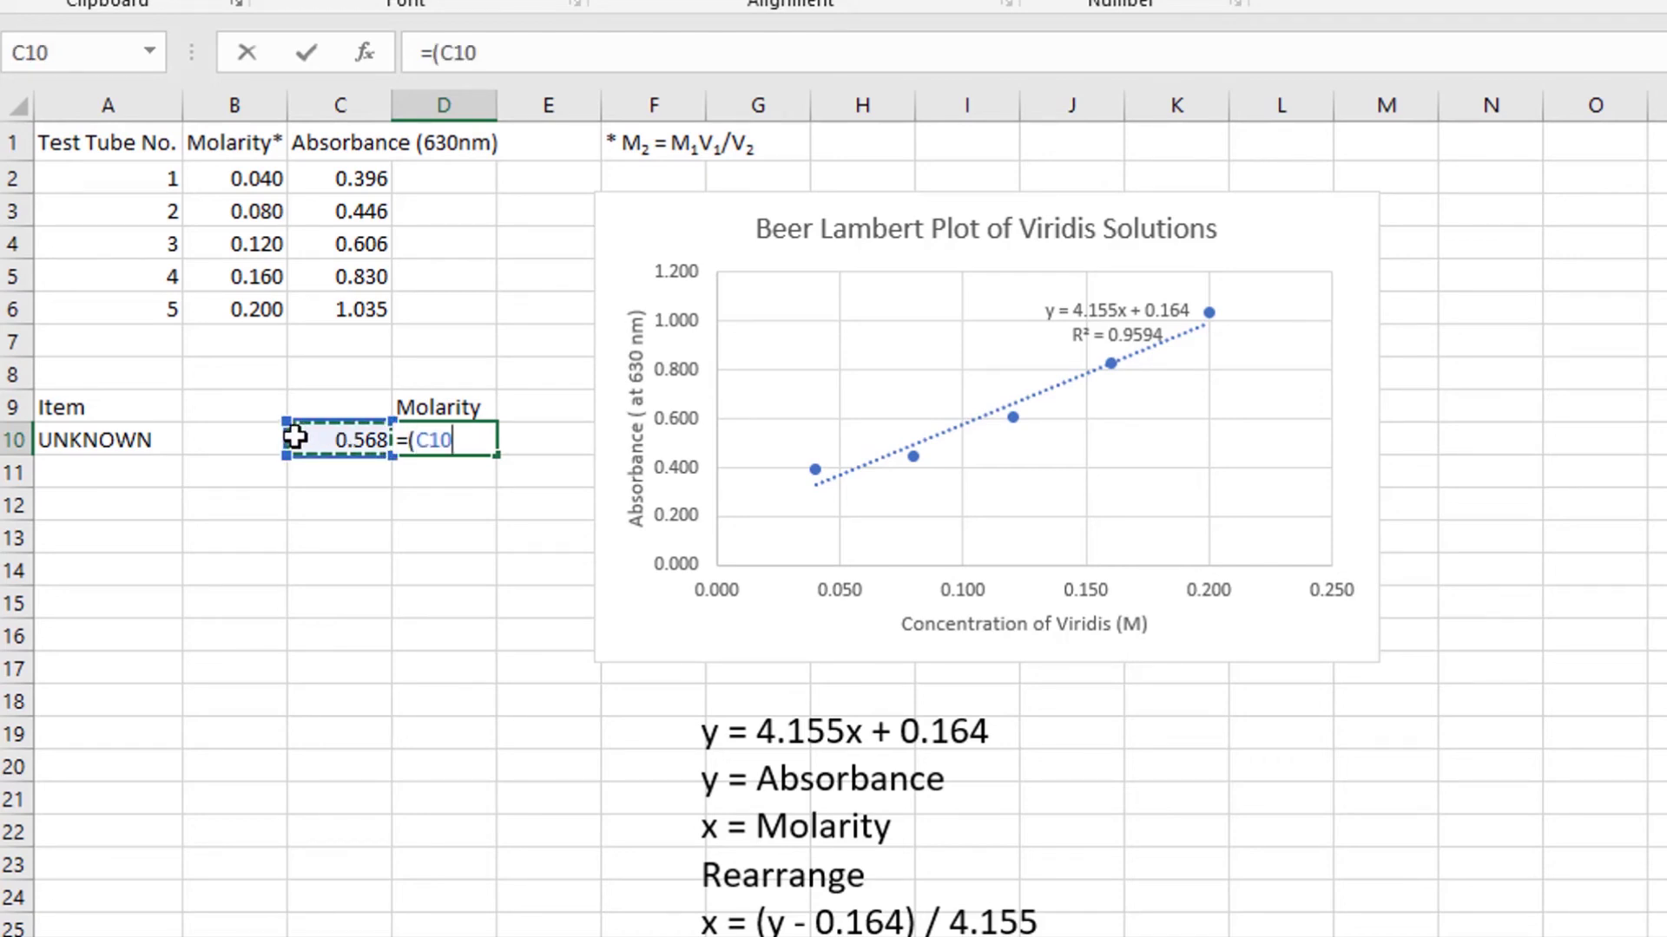
type("-")
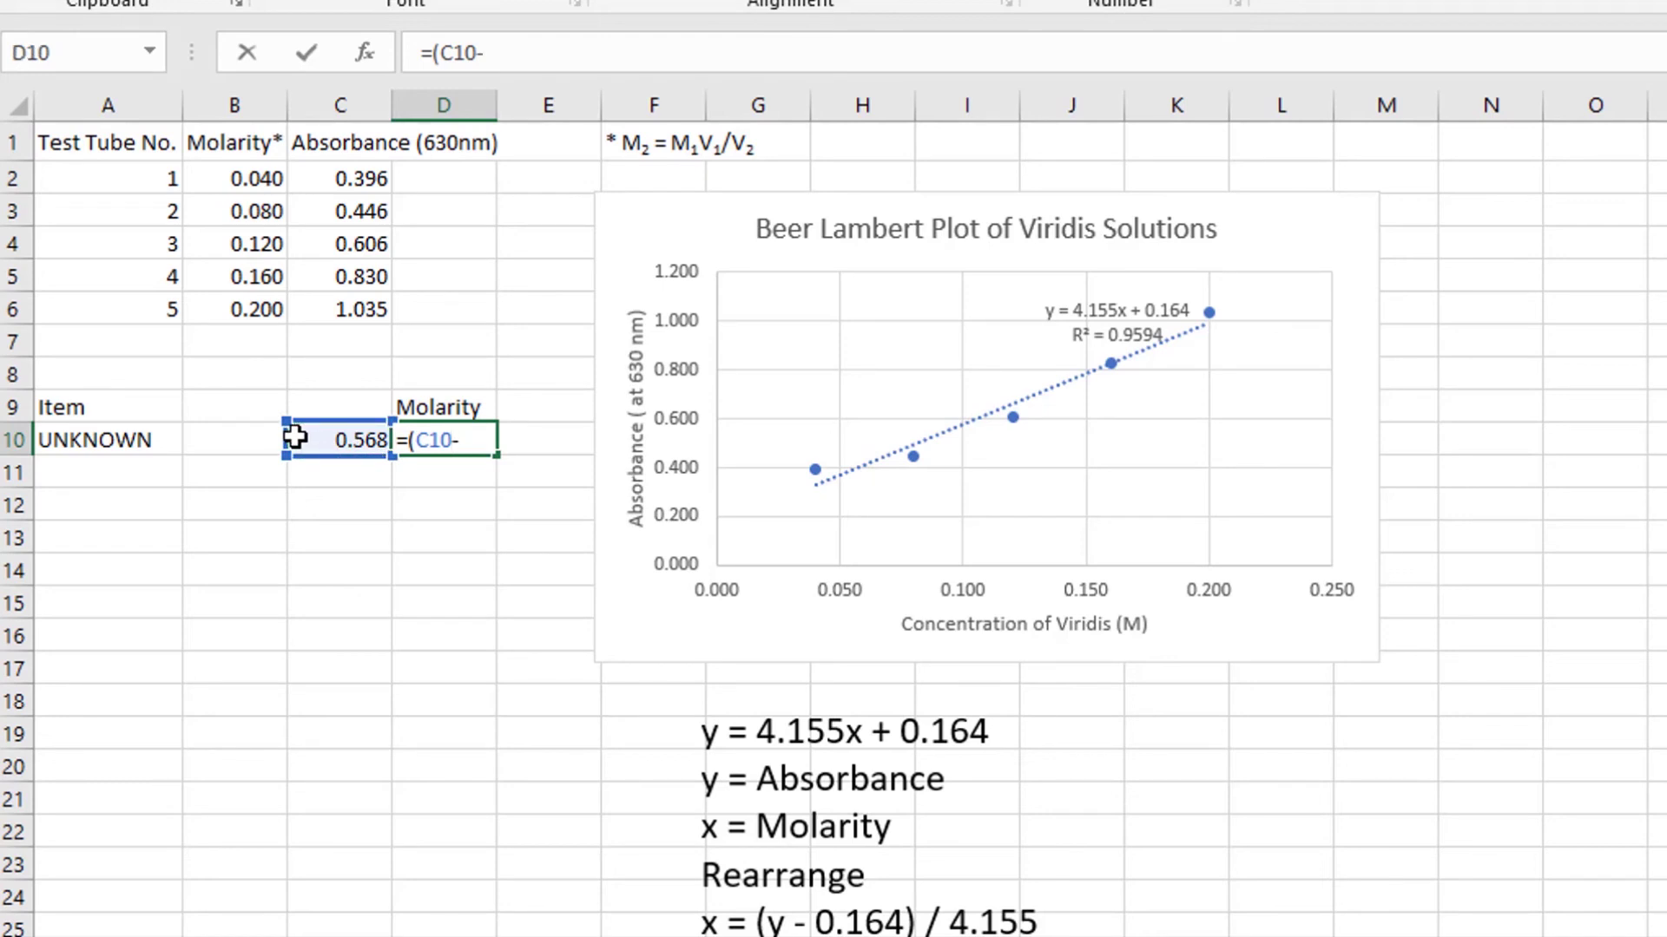
type("0.164")
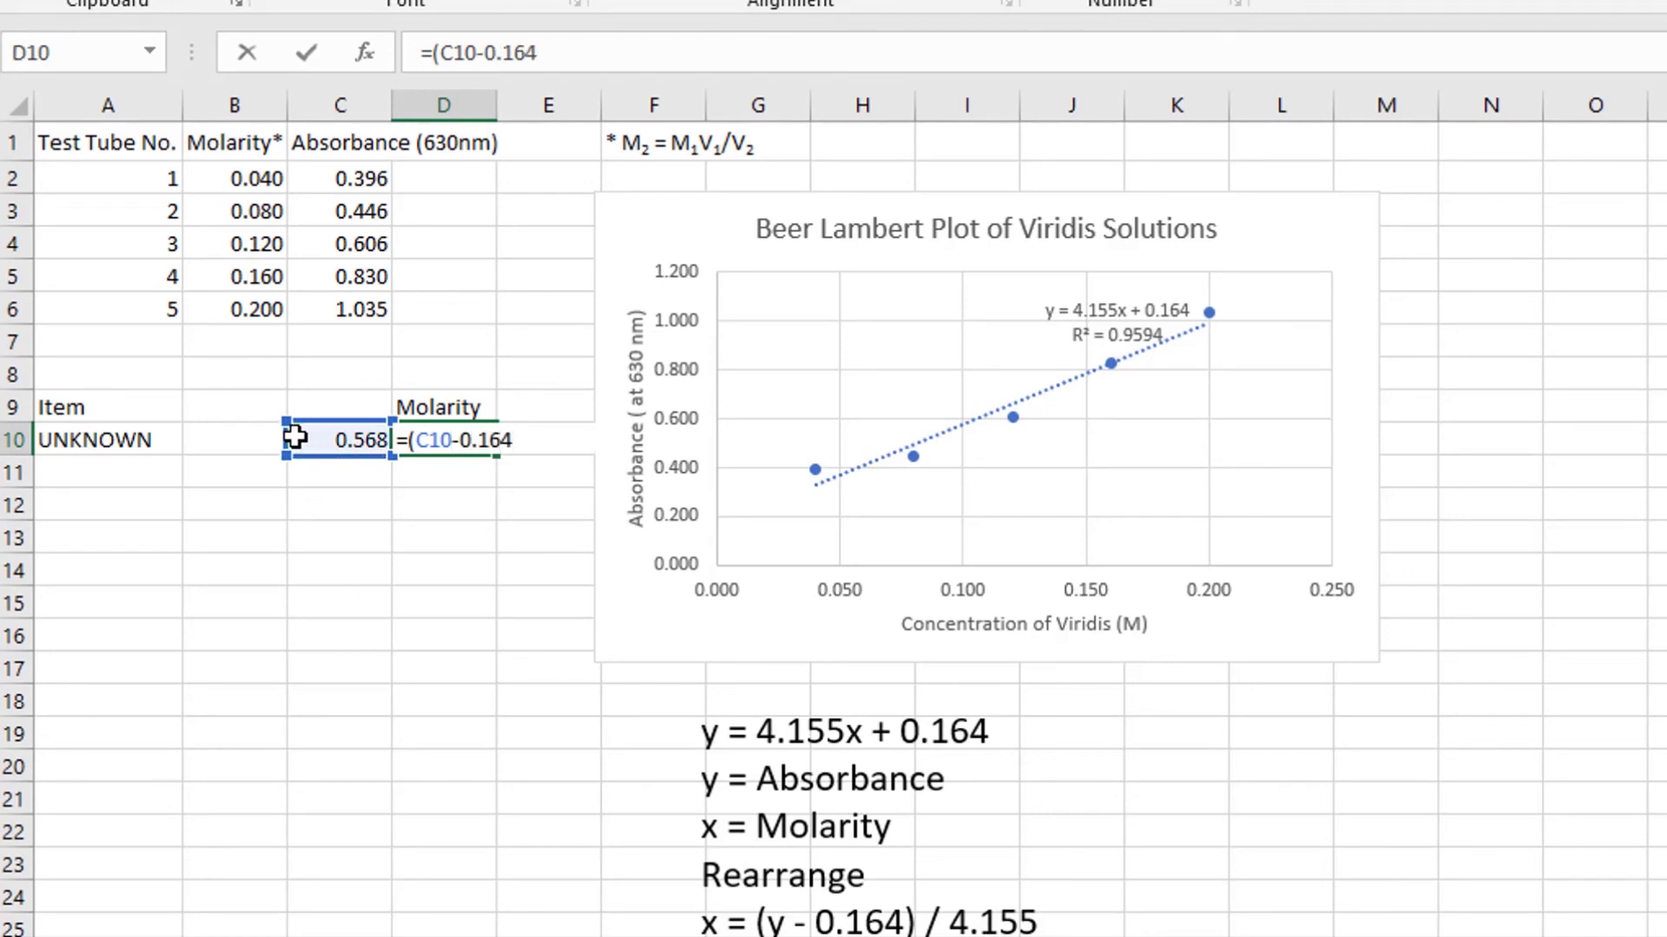
type(")/4.15")
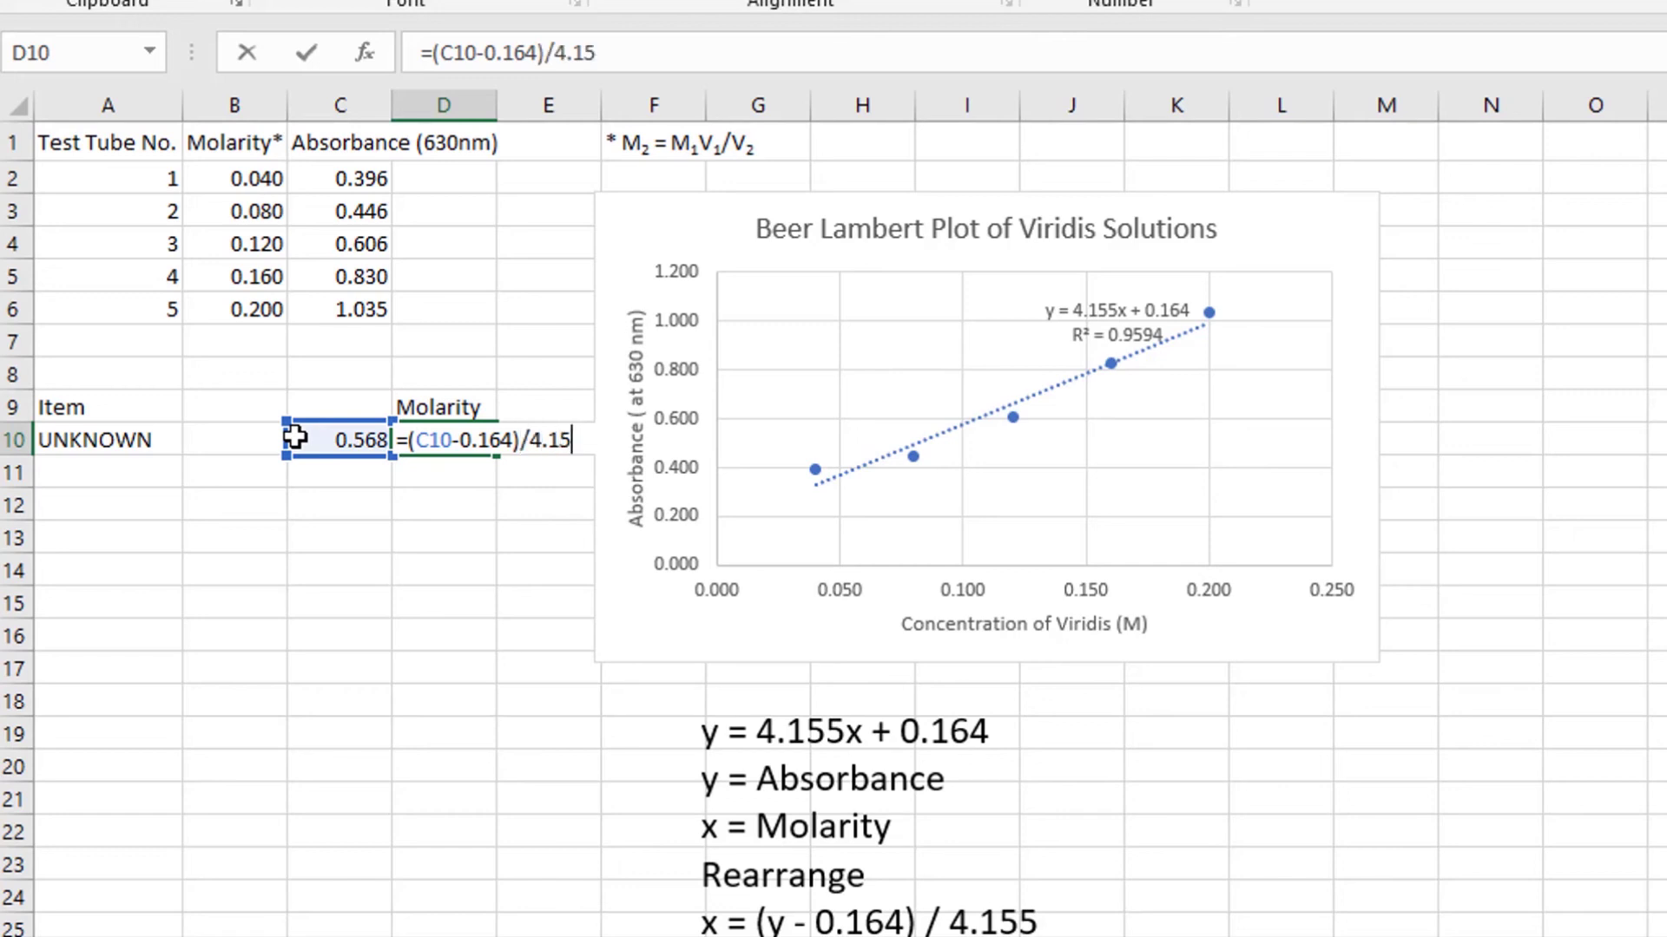
type("5")
key("Return")
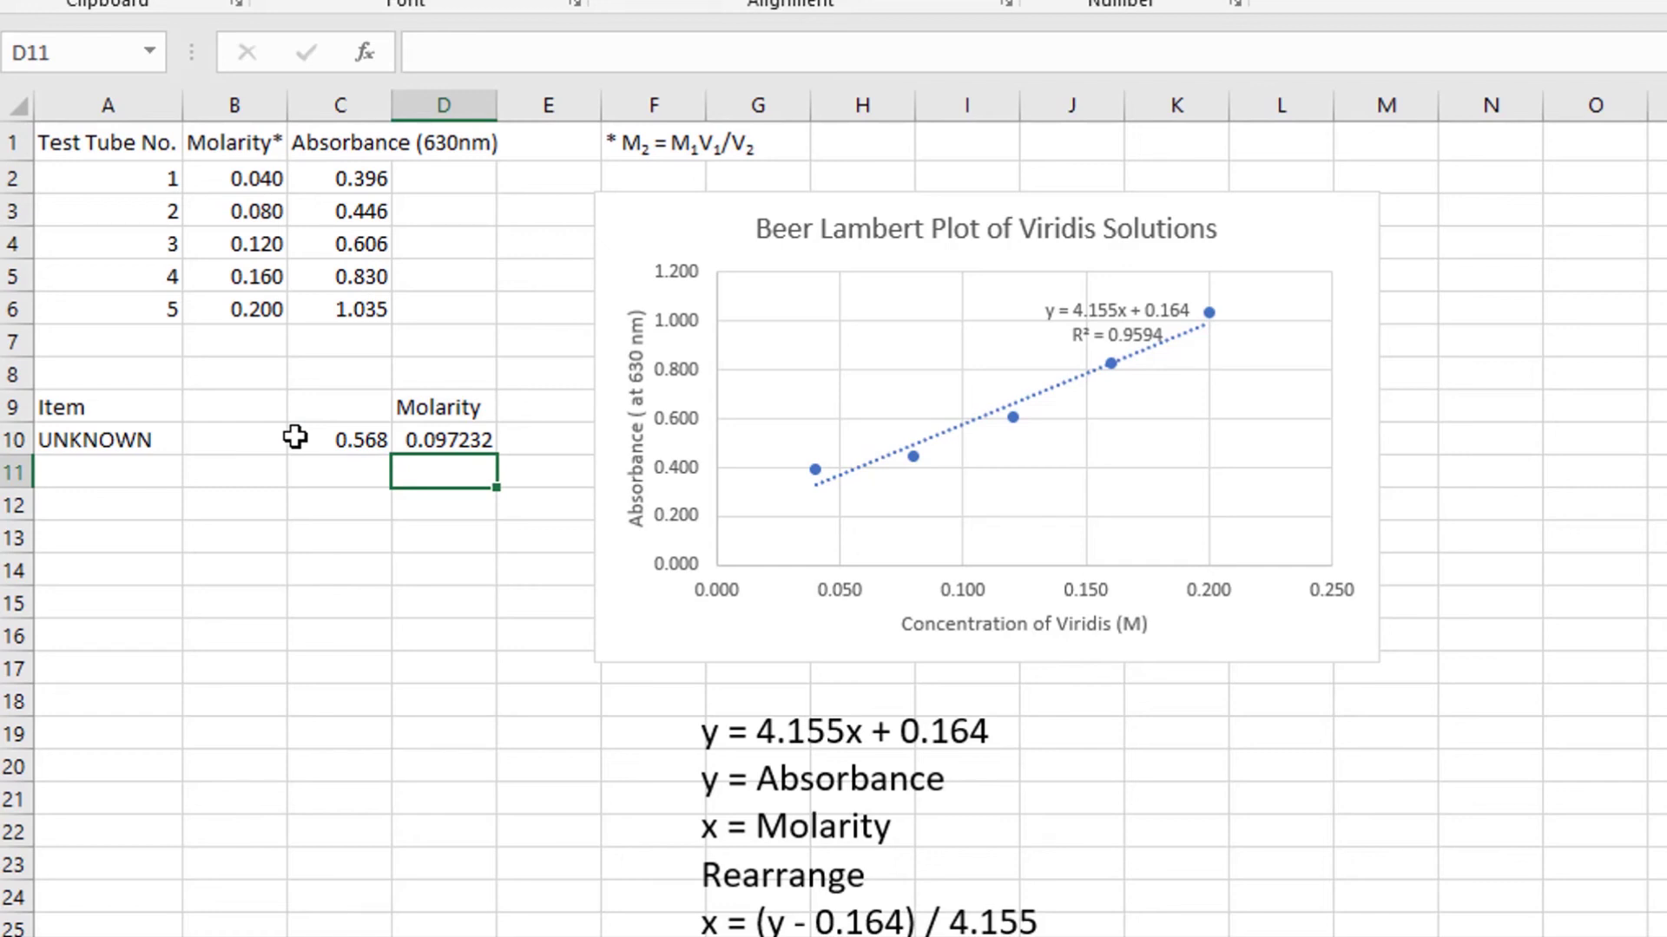
Format the molarity in cell D10 to three decimal places and make it bold.
left_click(469, 434)
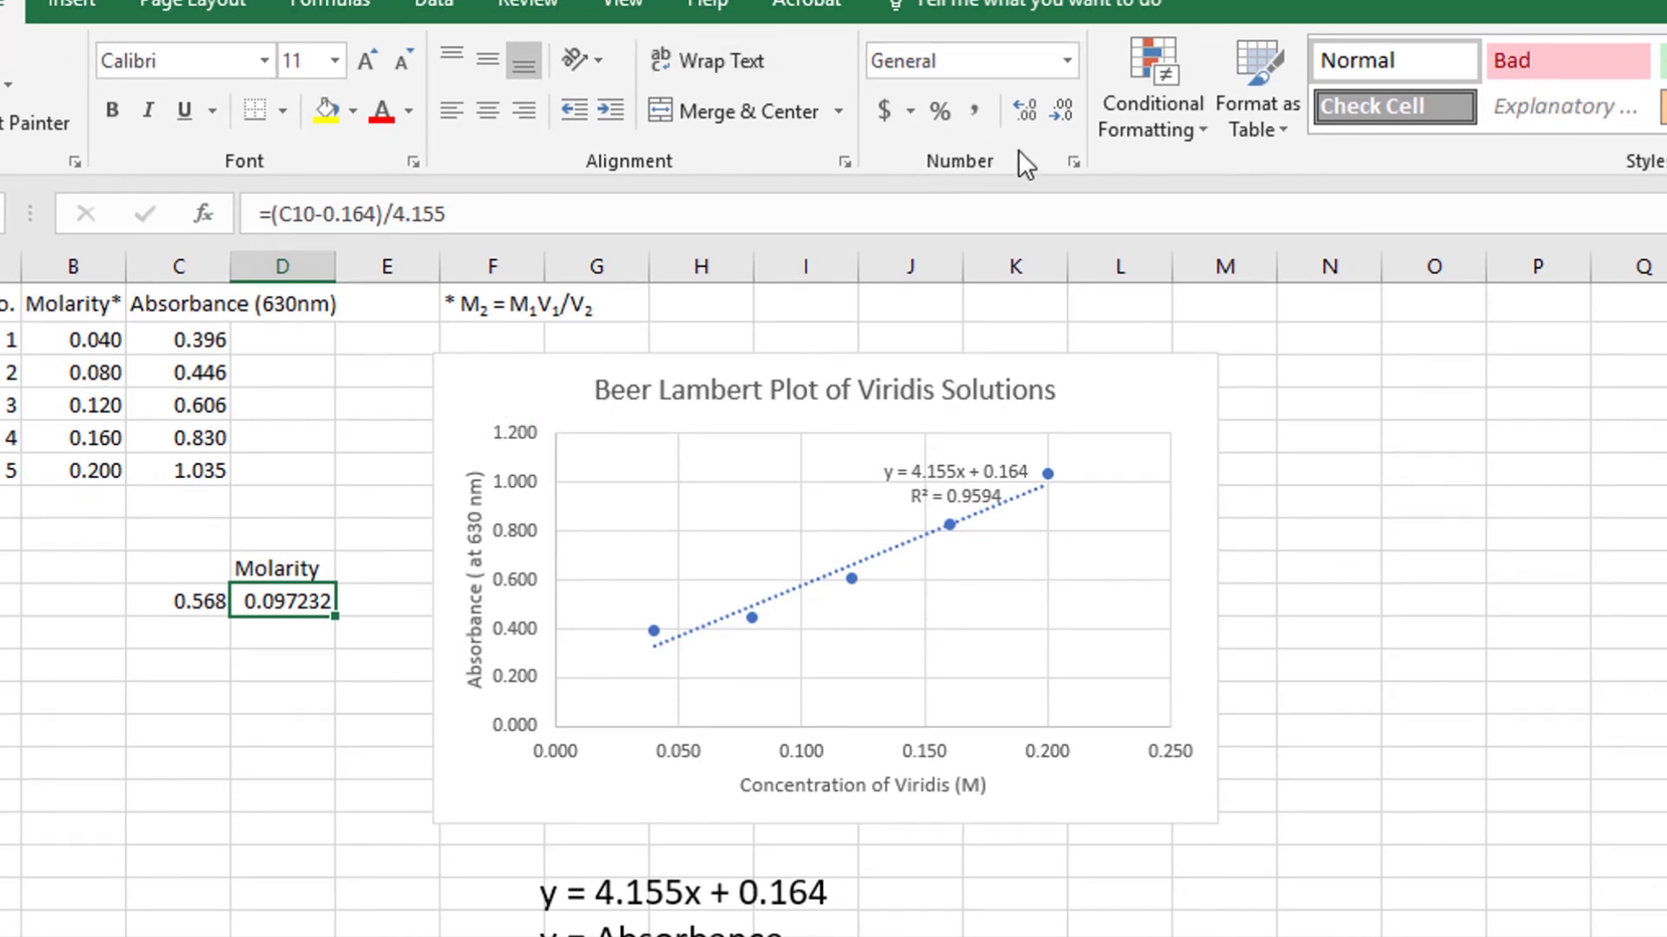
left_click(1063, 113)
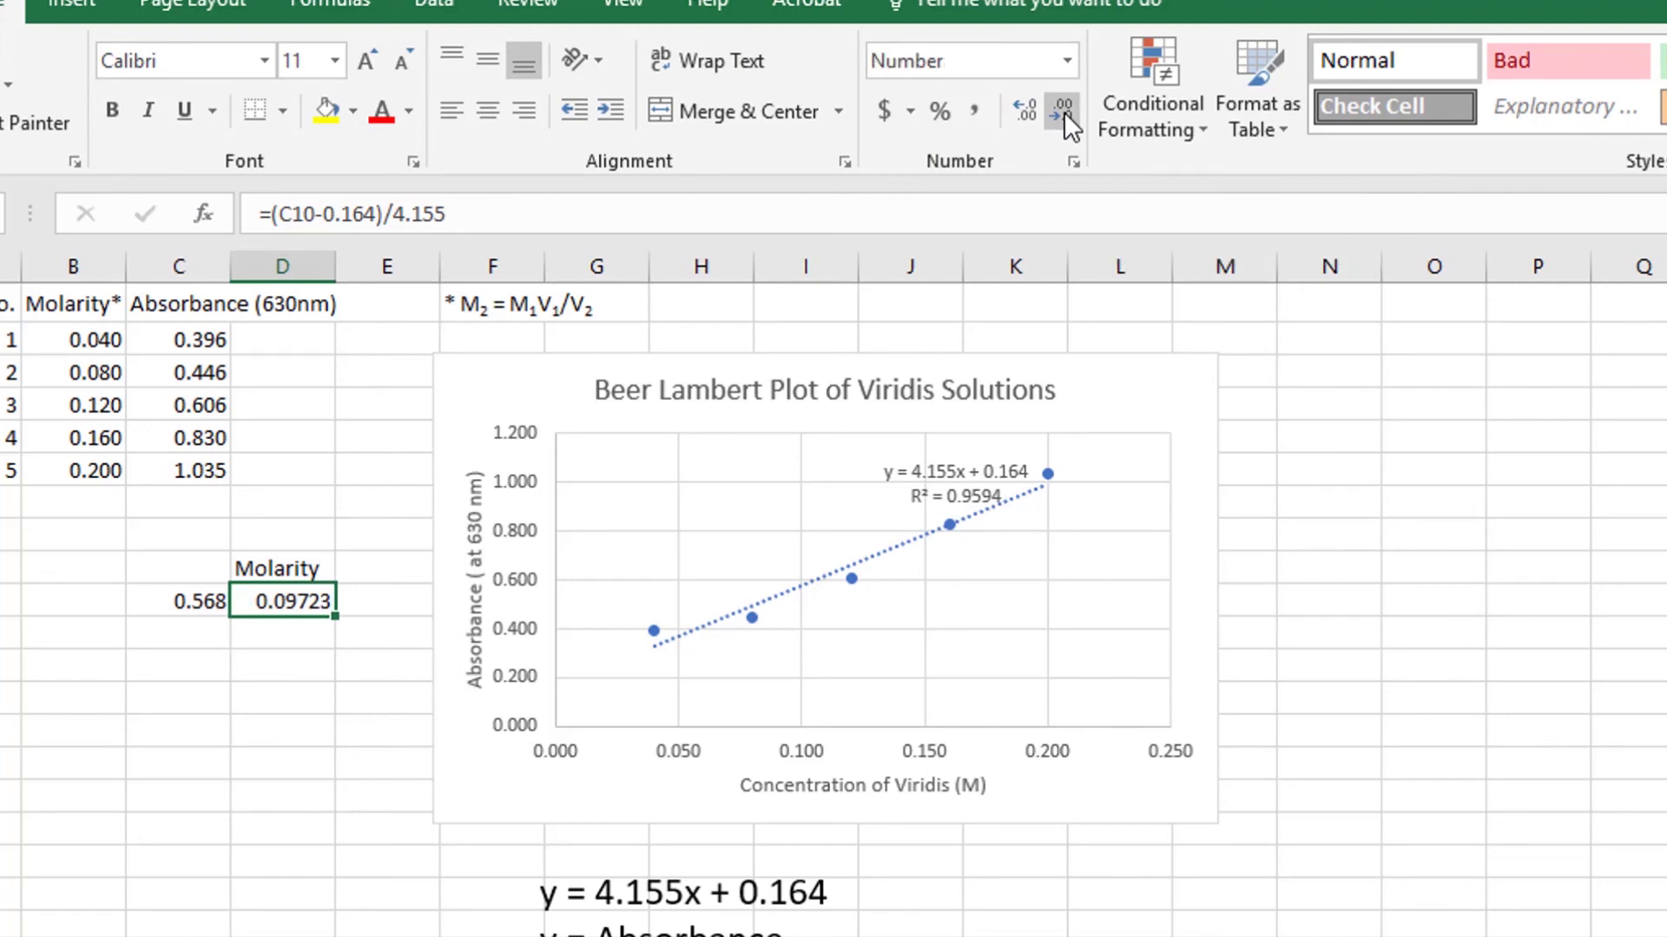
left_click(1063, 113)
left_click(1064, 111)
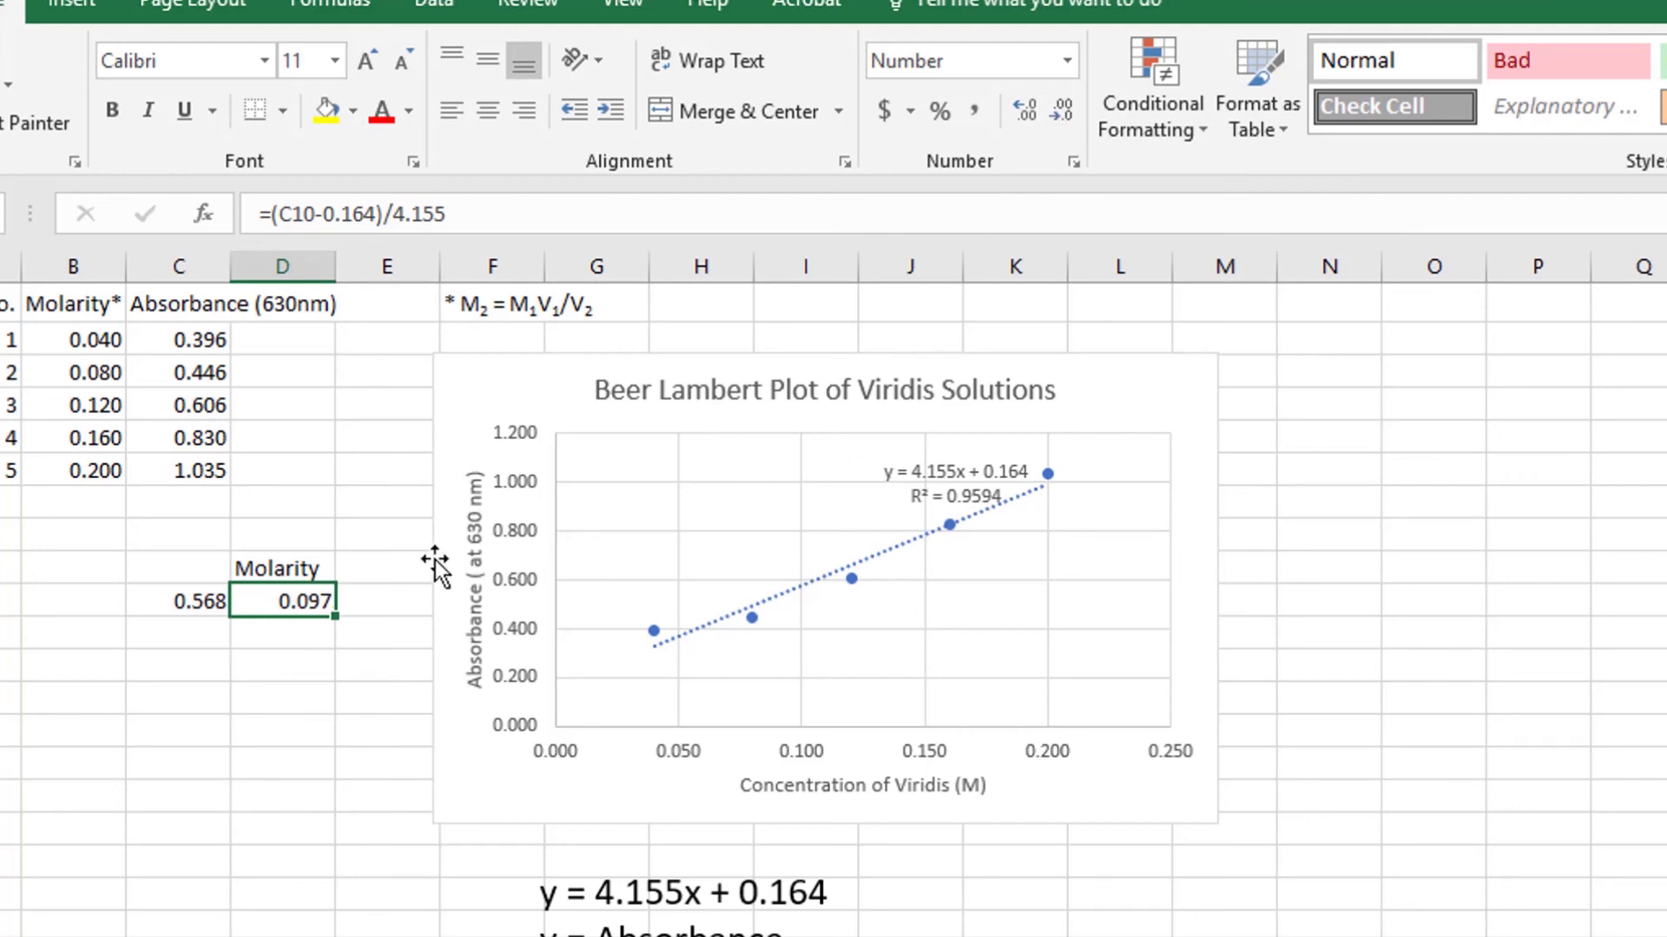
left_click(112, 110)
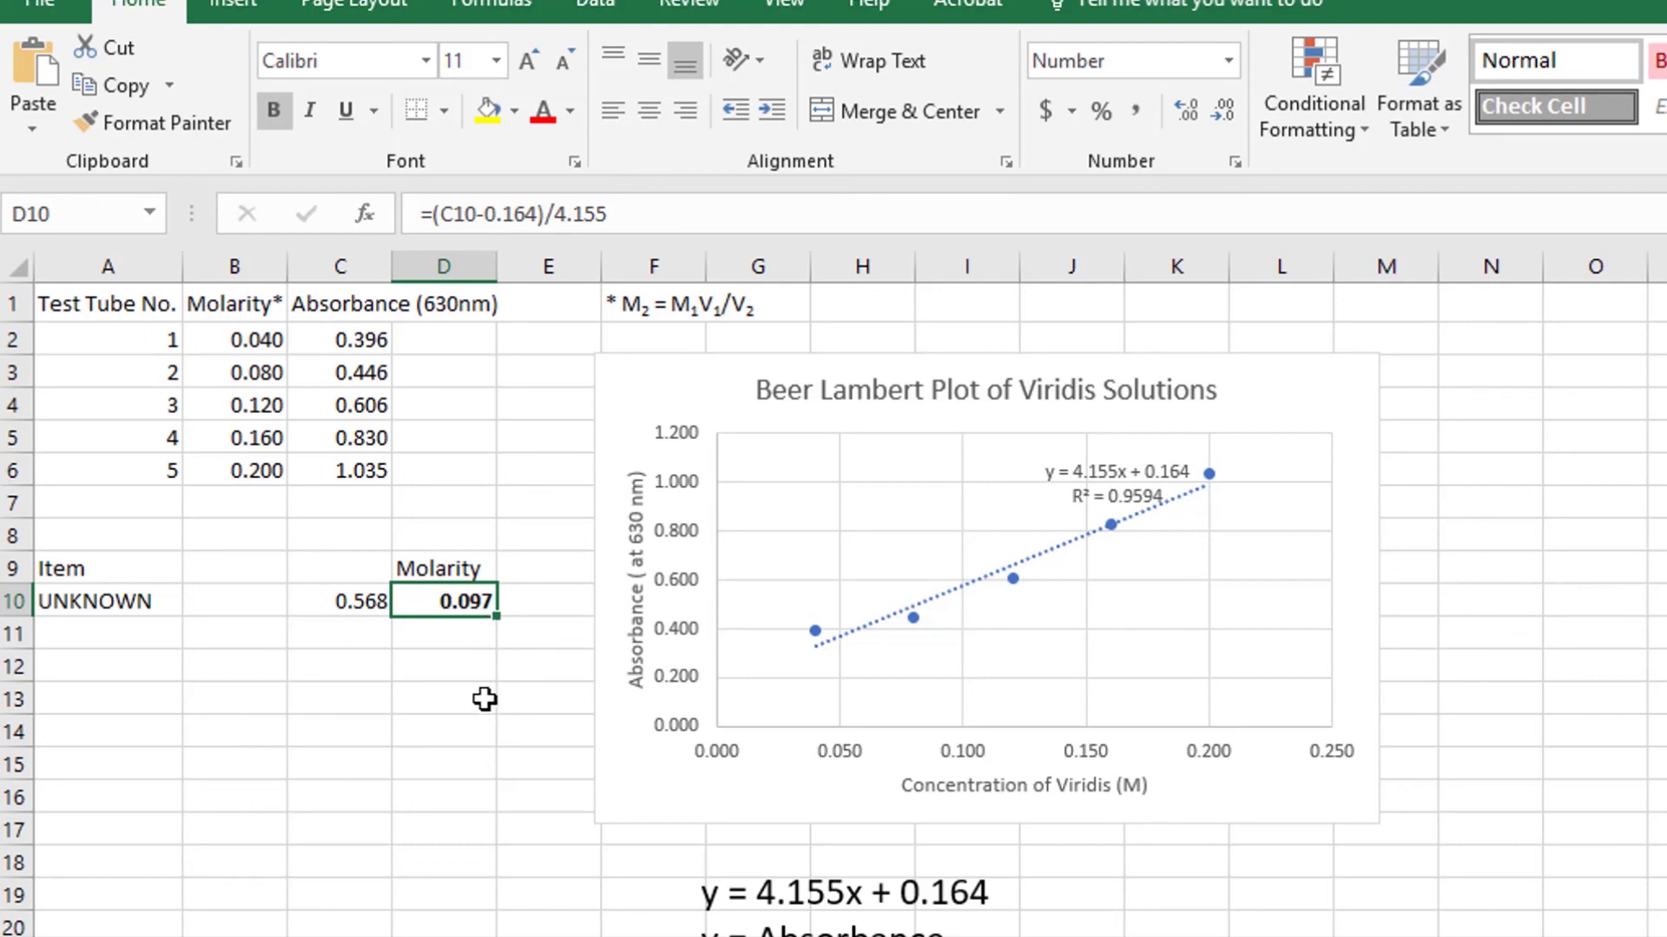
Add a row labelled "UNKNOWN #2" in cell A11 with an absorbance of 0.758 in C11.
left_click(102, 632)
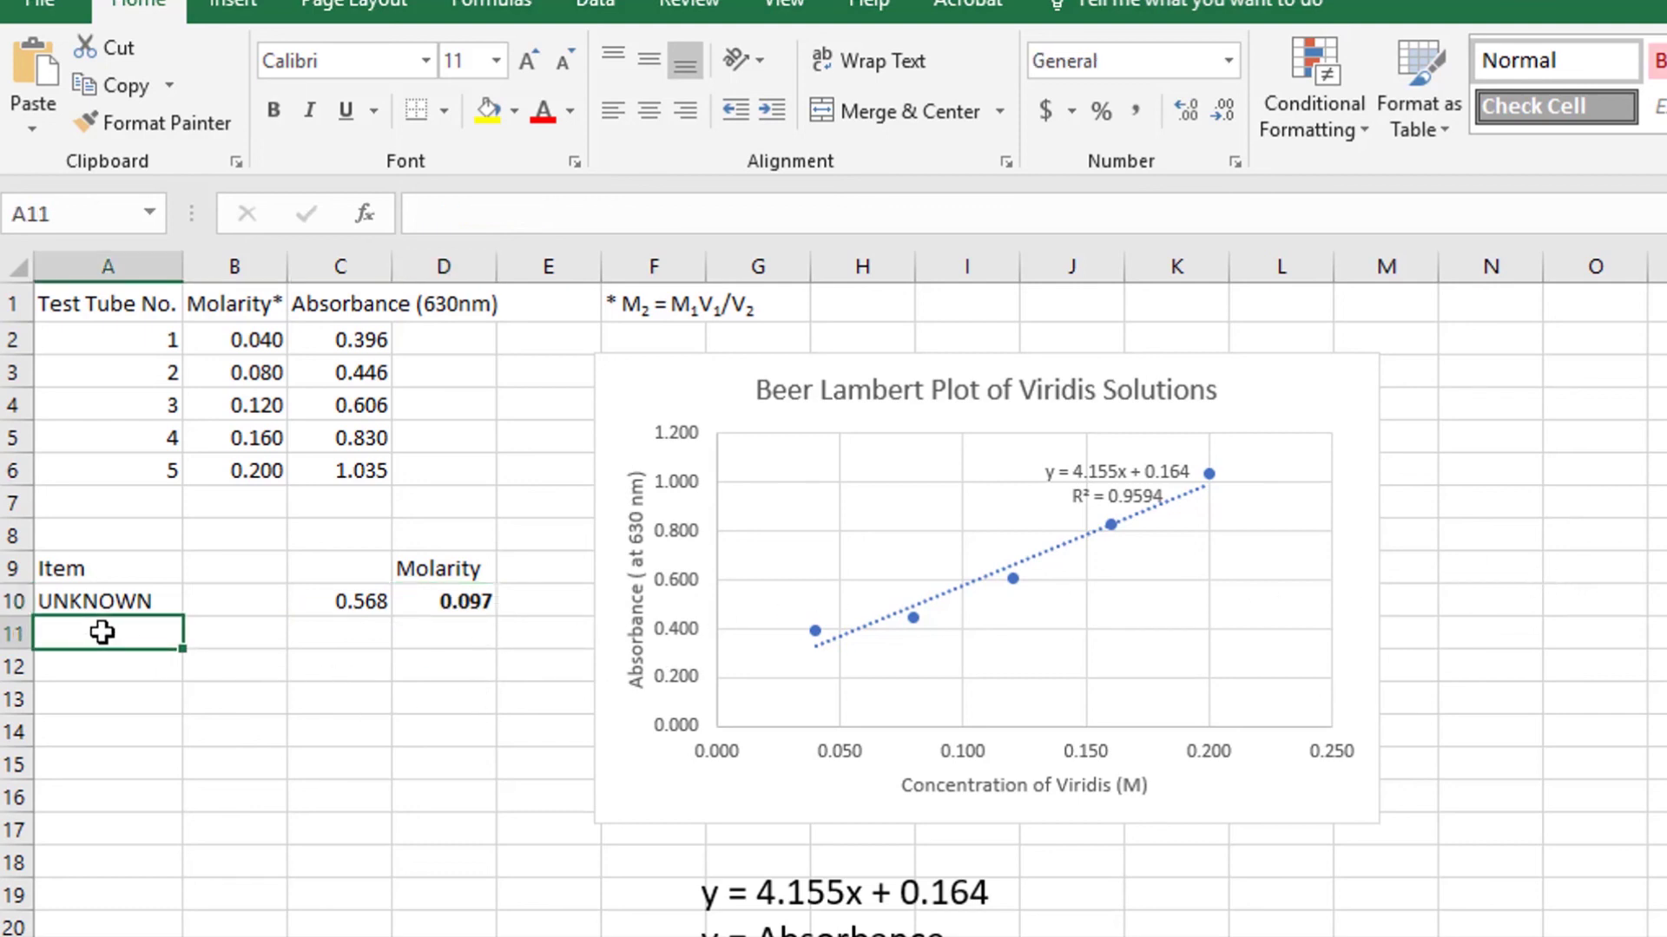
type("UNKNOWN")
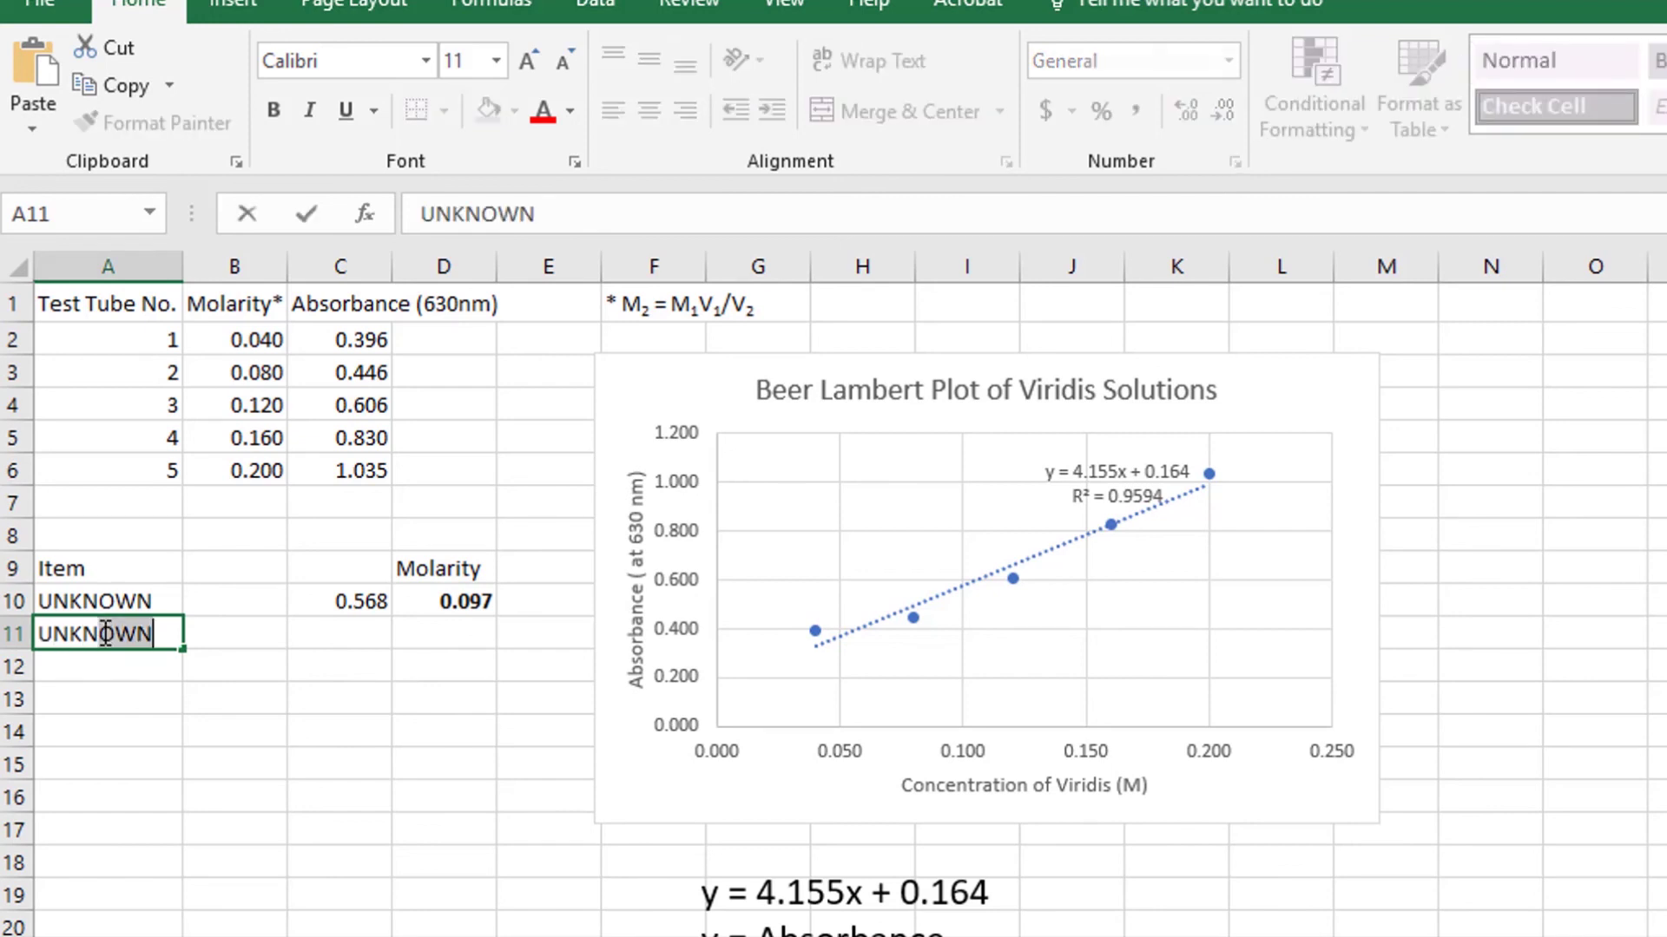
type(" #2")
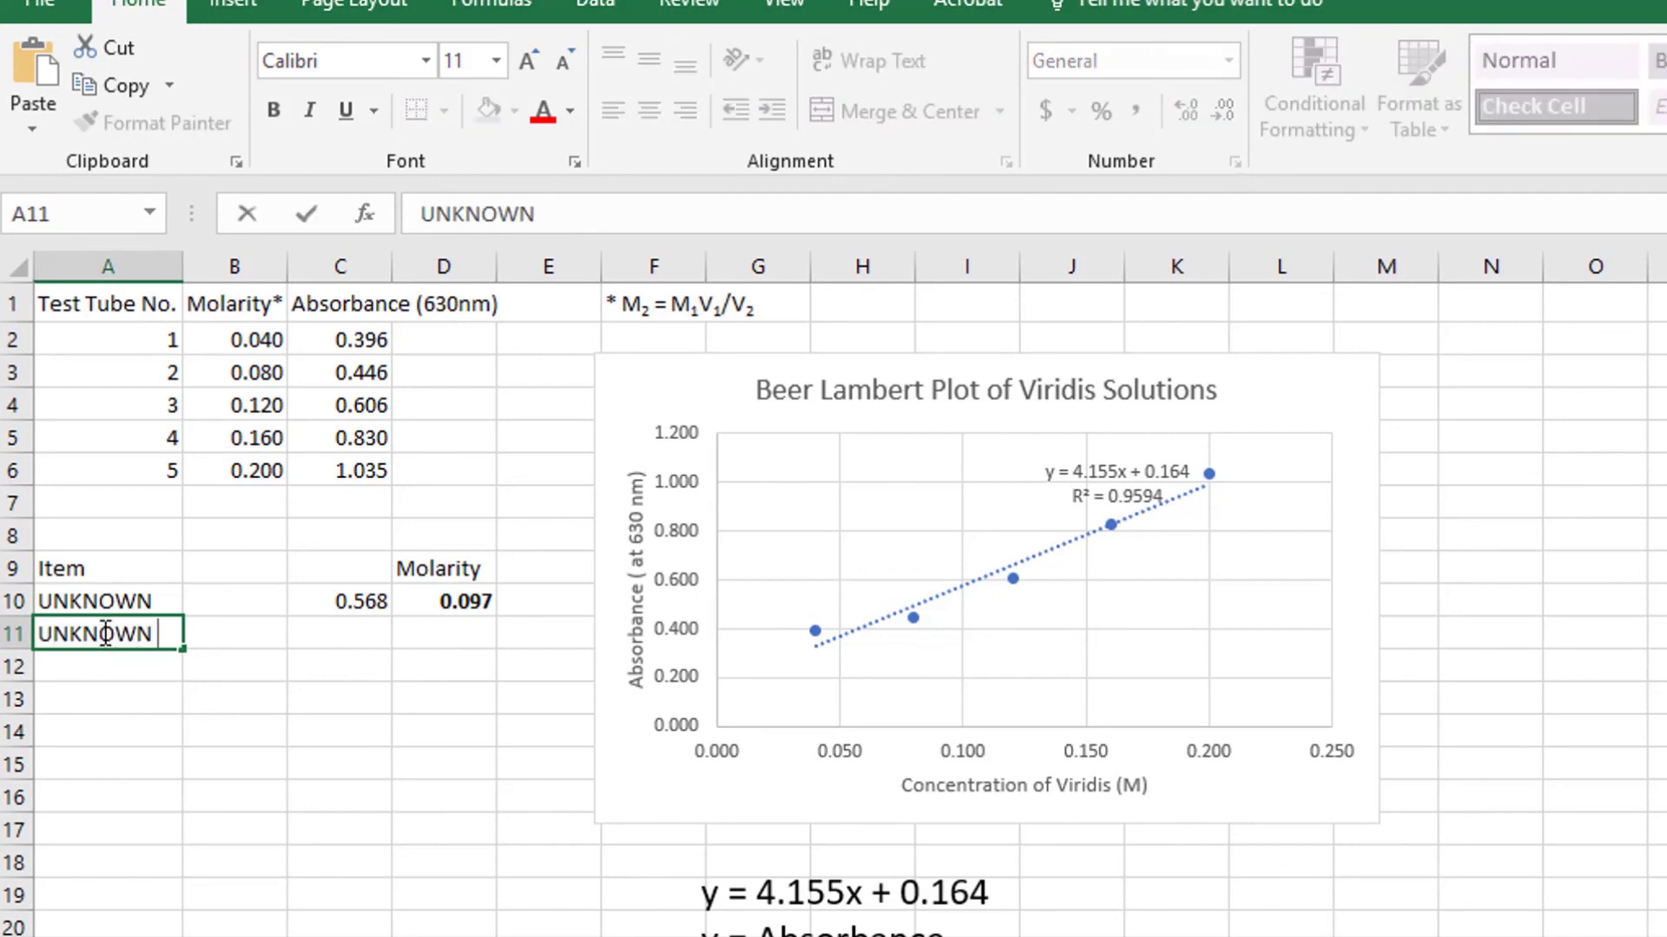
key("Tab")
key("Tab")
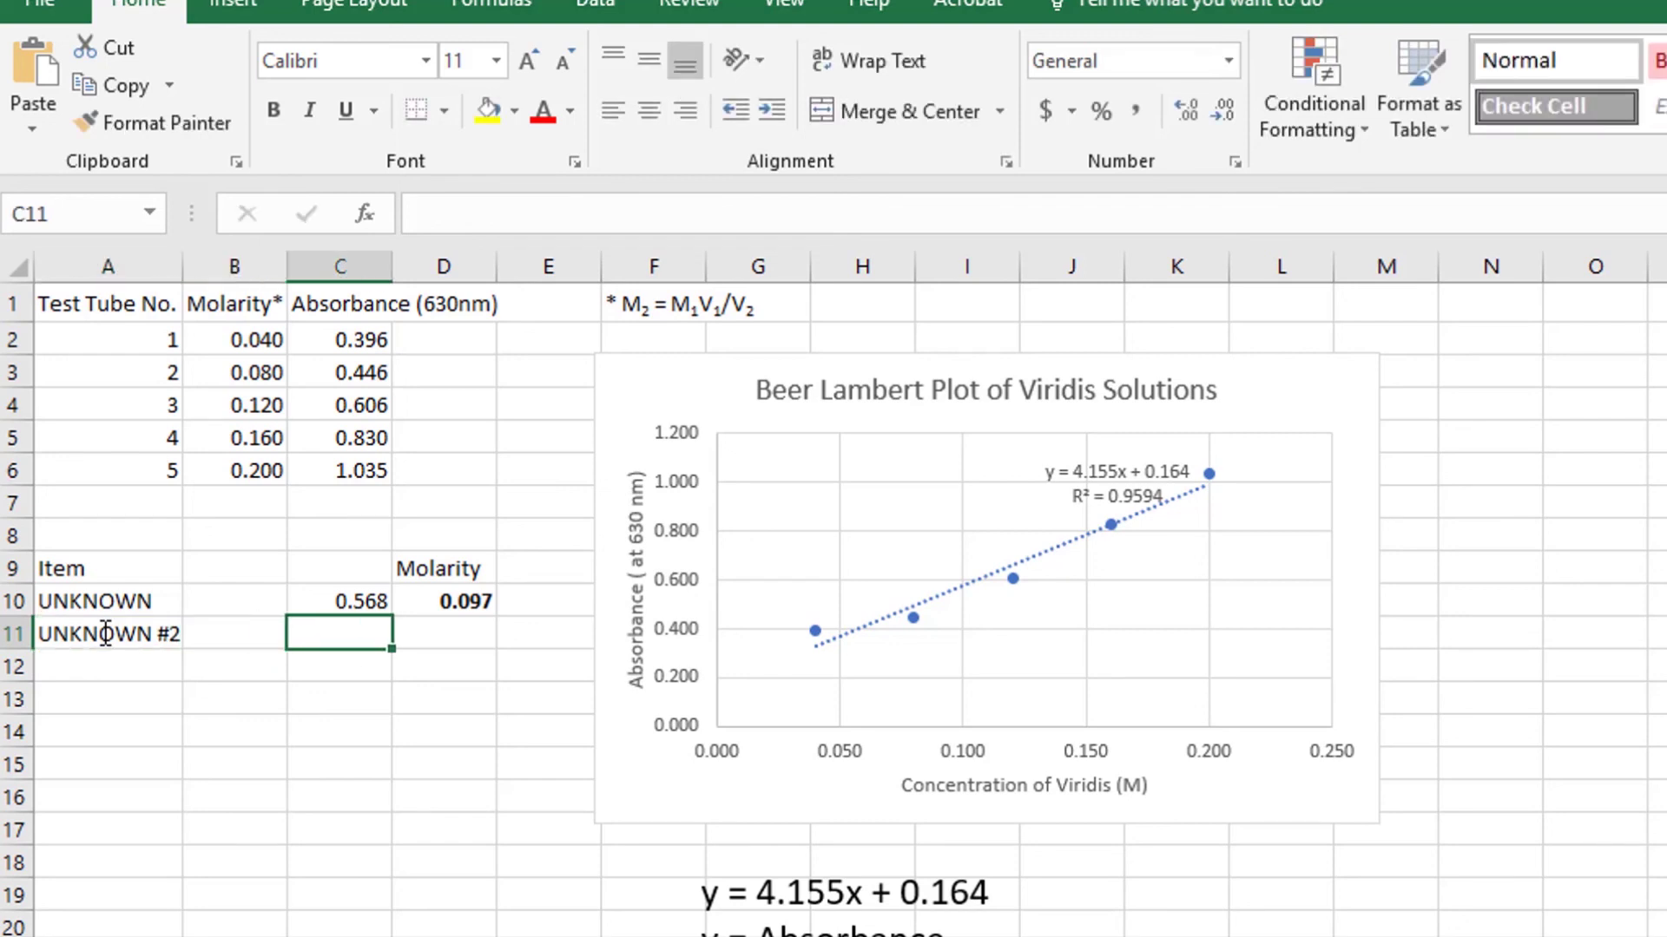
type("0.")
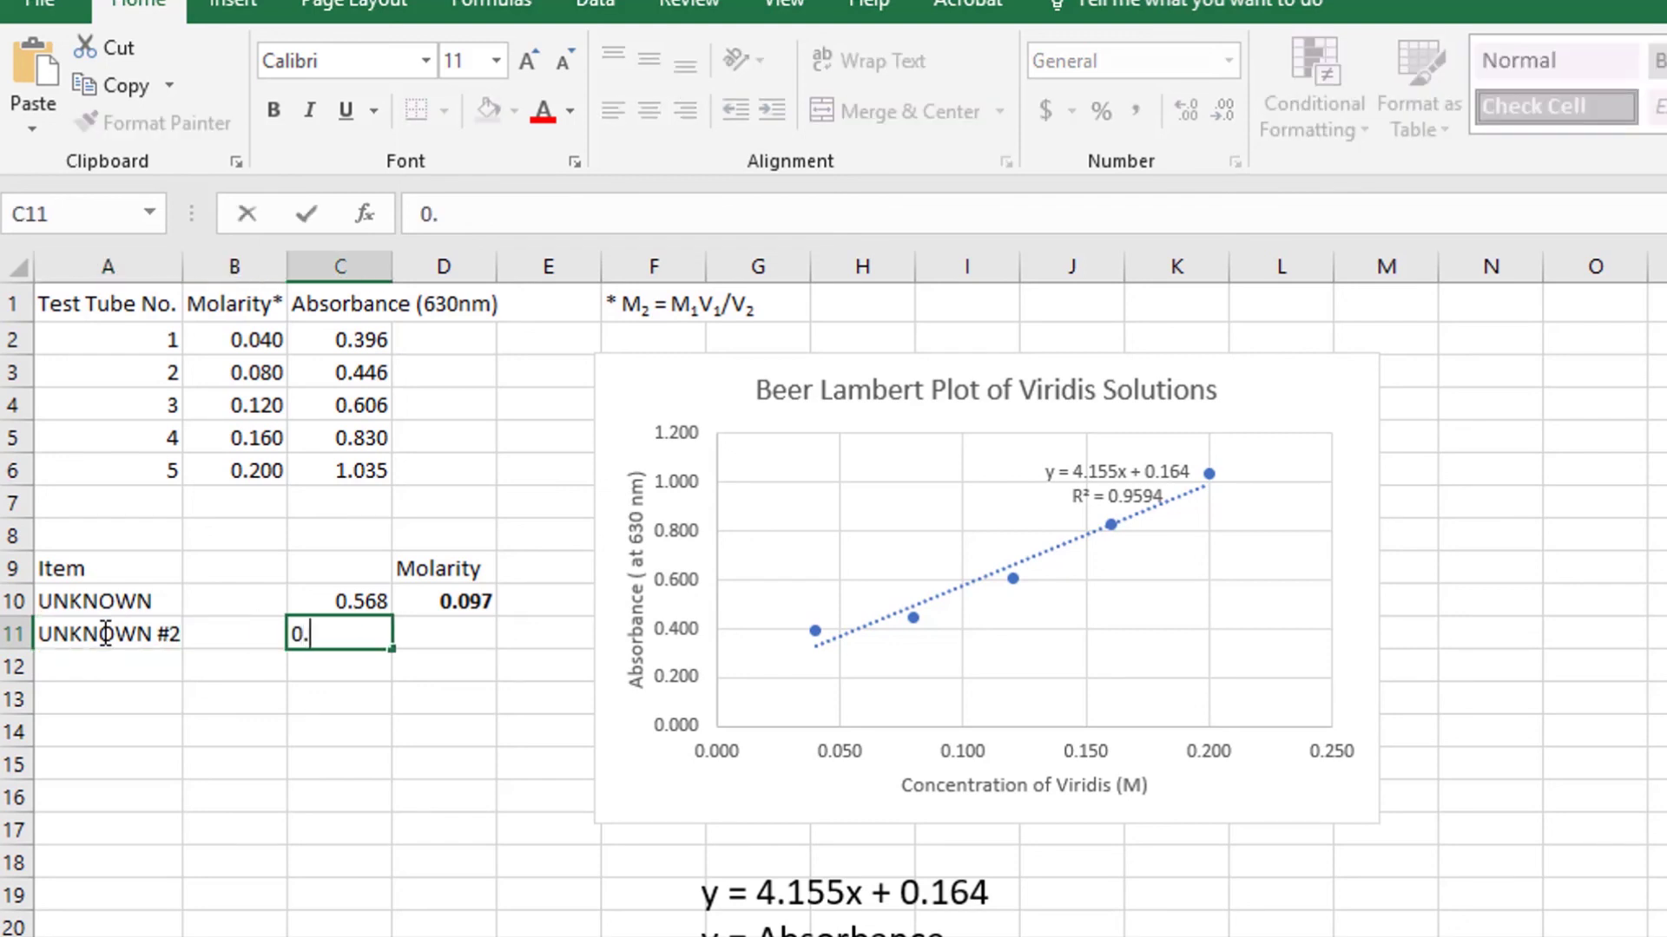
type("758")
key("Return")
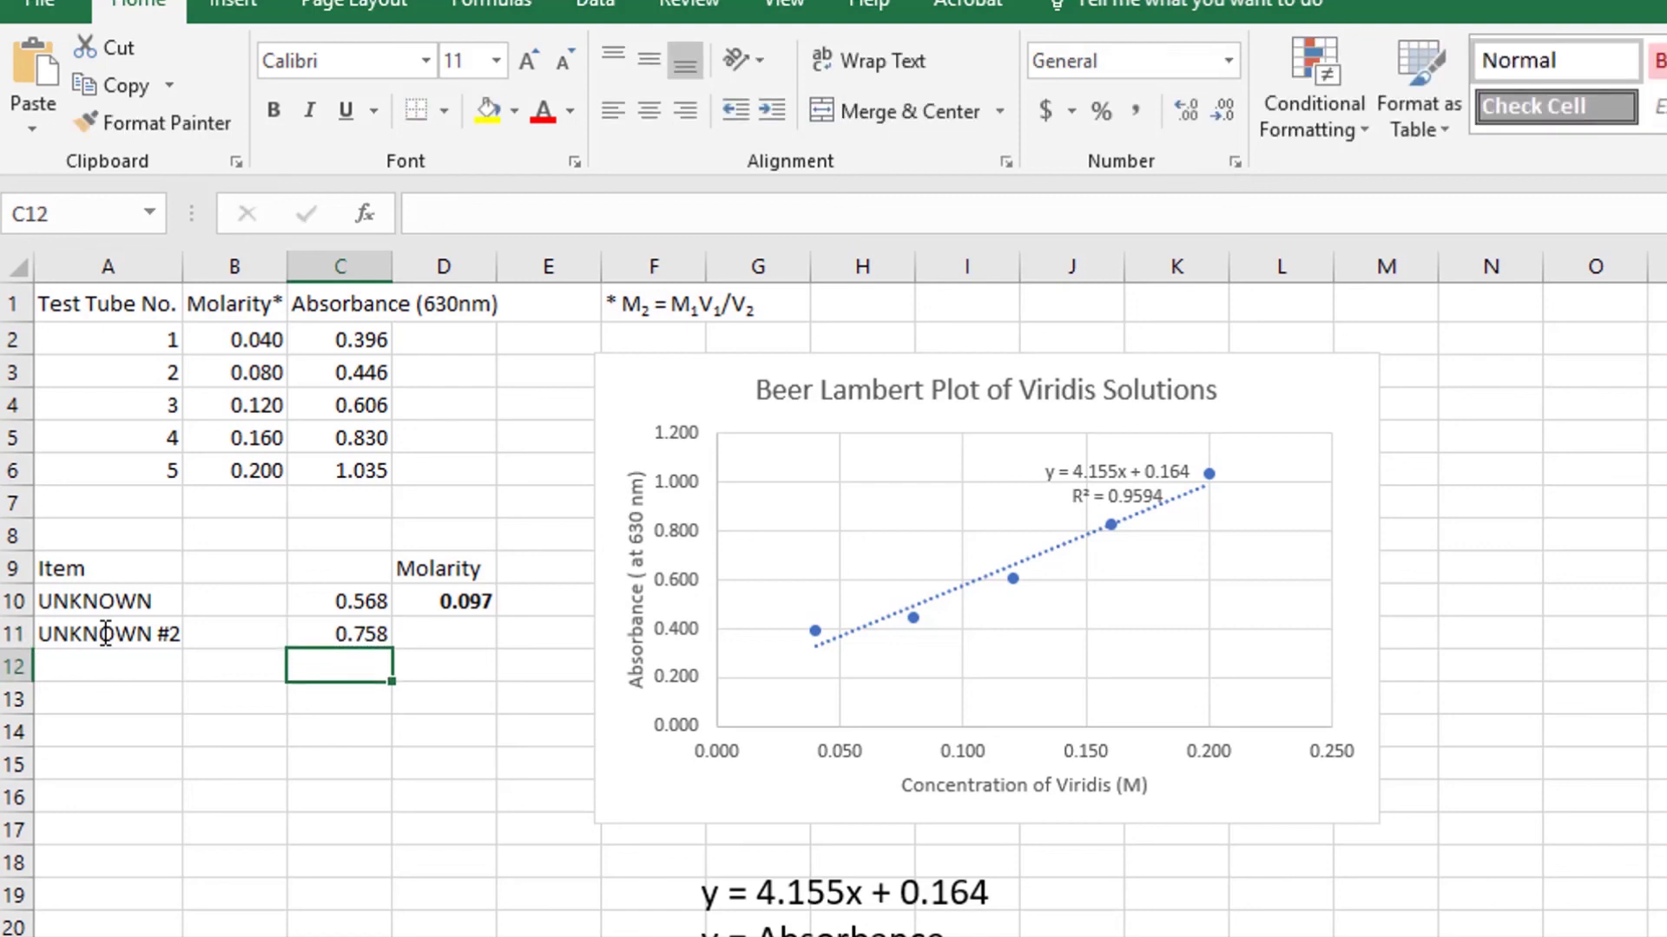
Fill the molarity formula from cell D10 down to D11 for UNKNOWN #2.
key("Up")
key("Right")
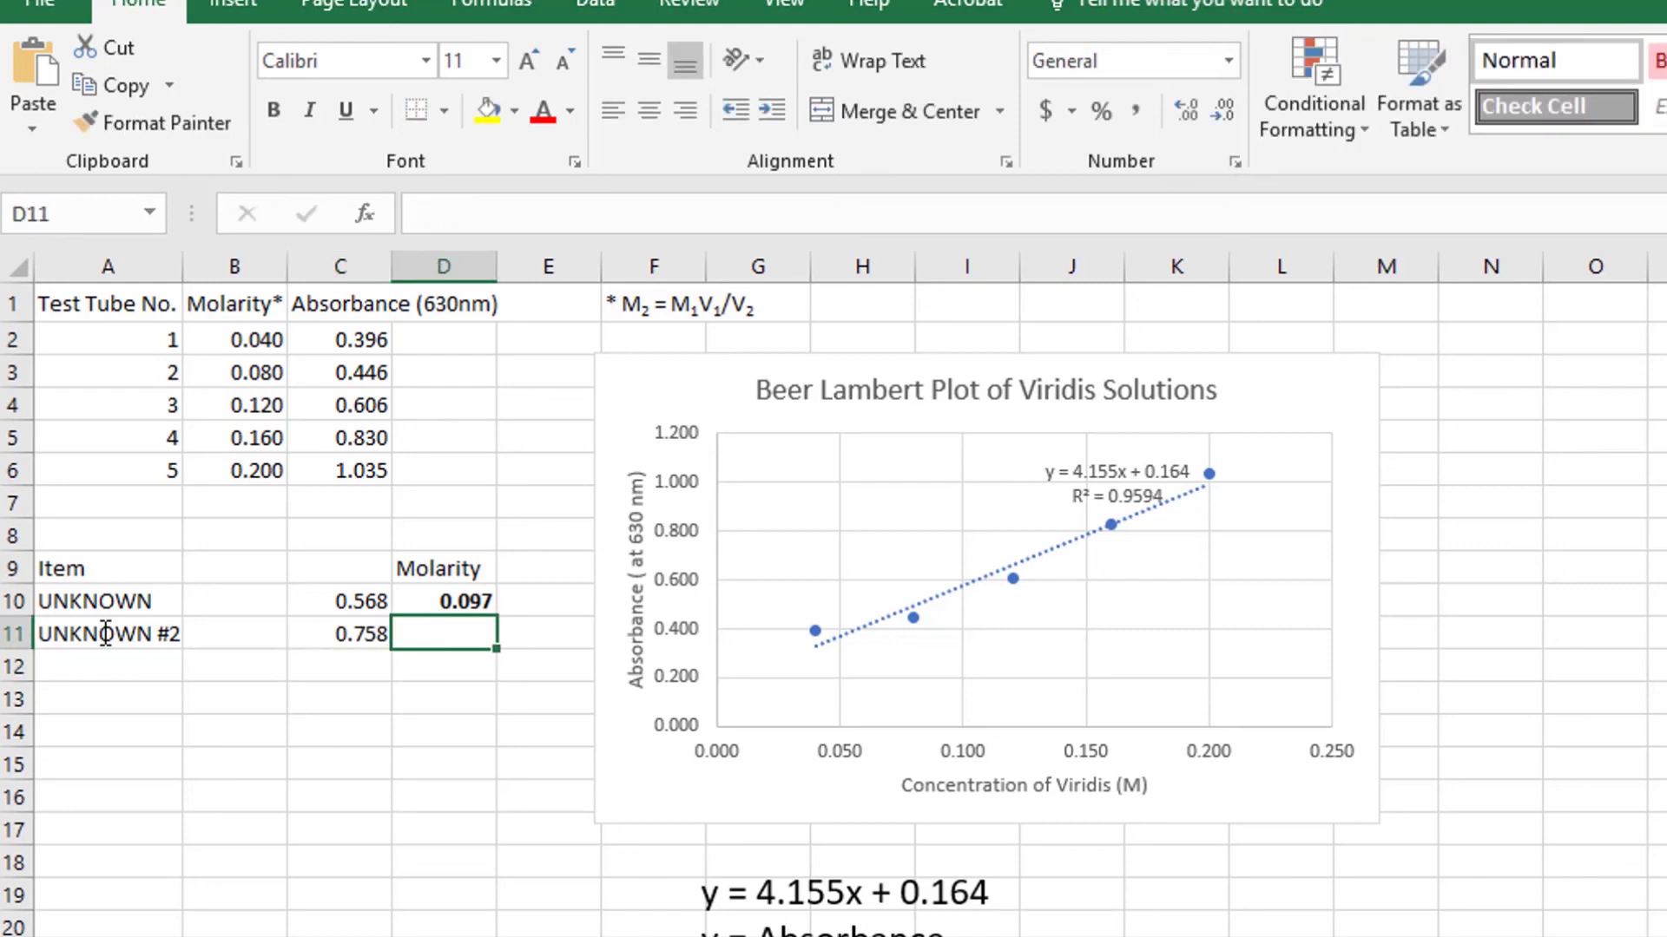
left_click(455, 599)
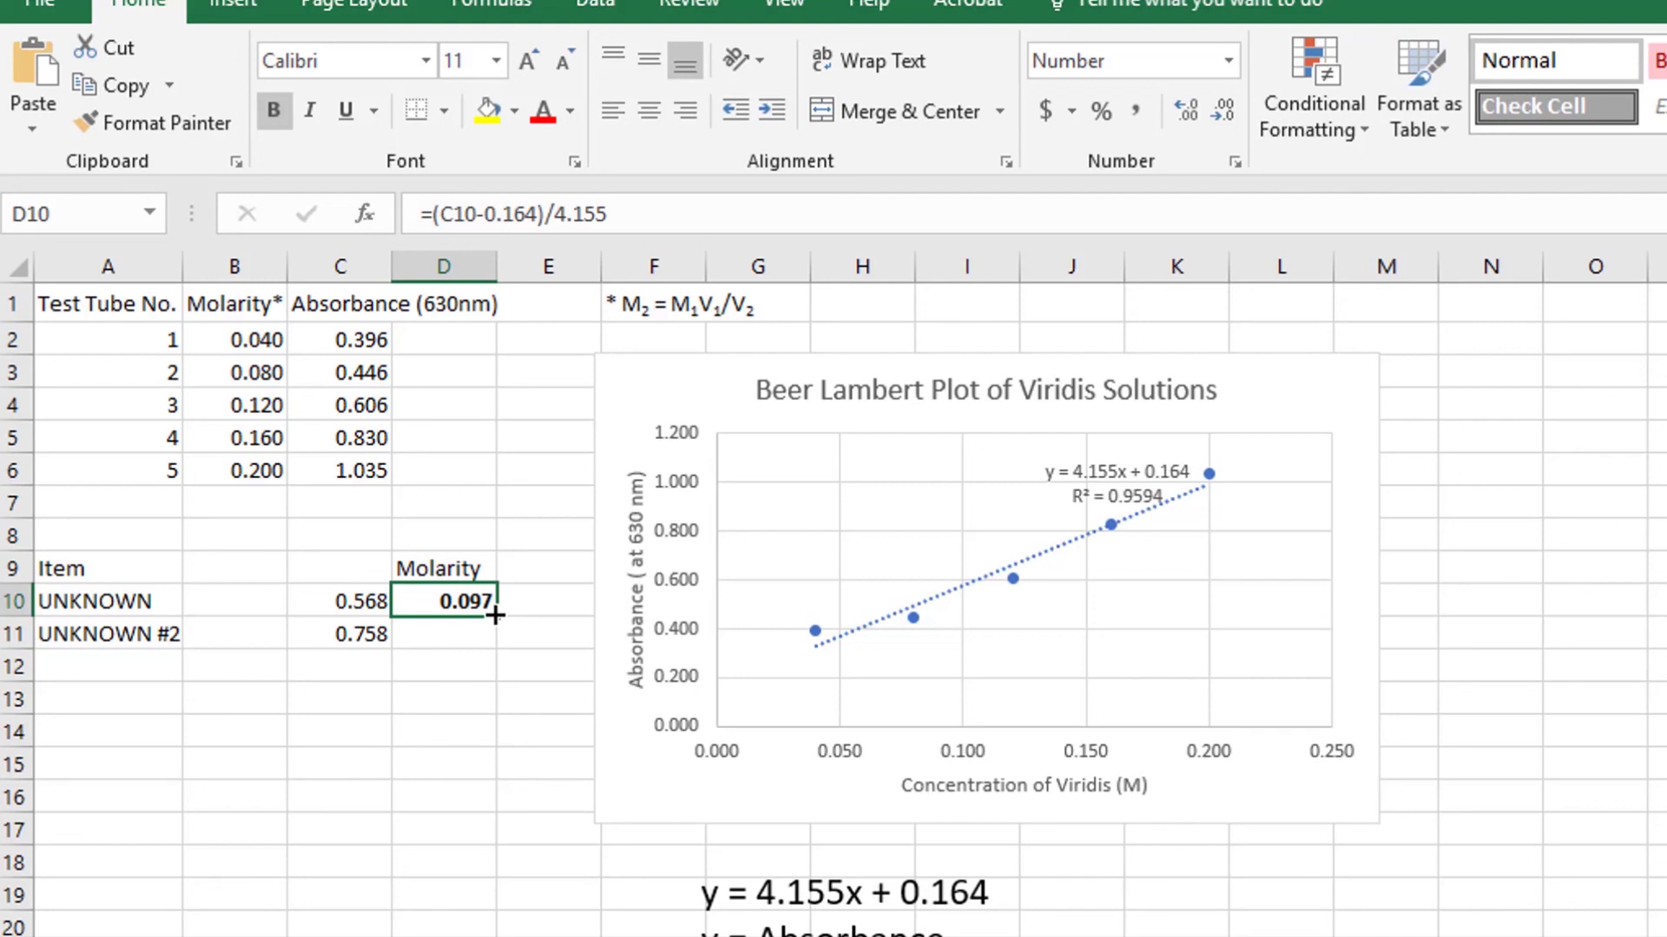
left_click_drag(495, 615, 488, 660)
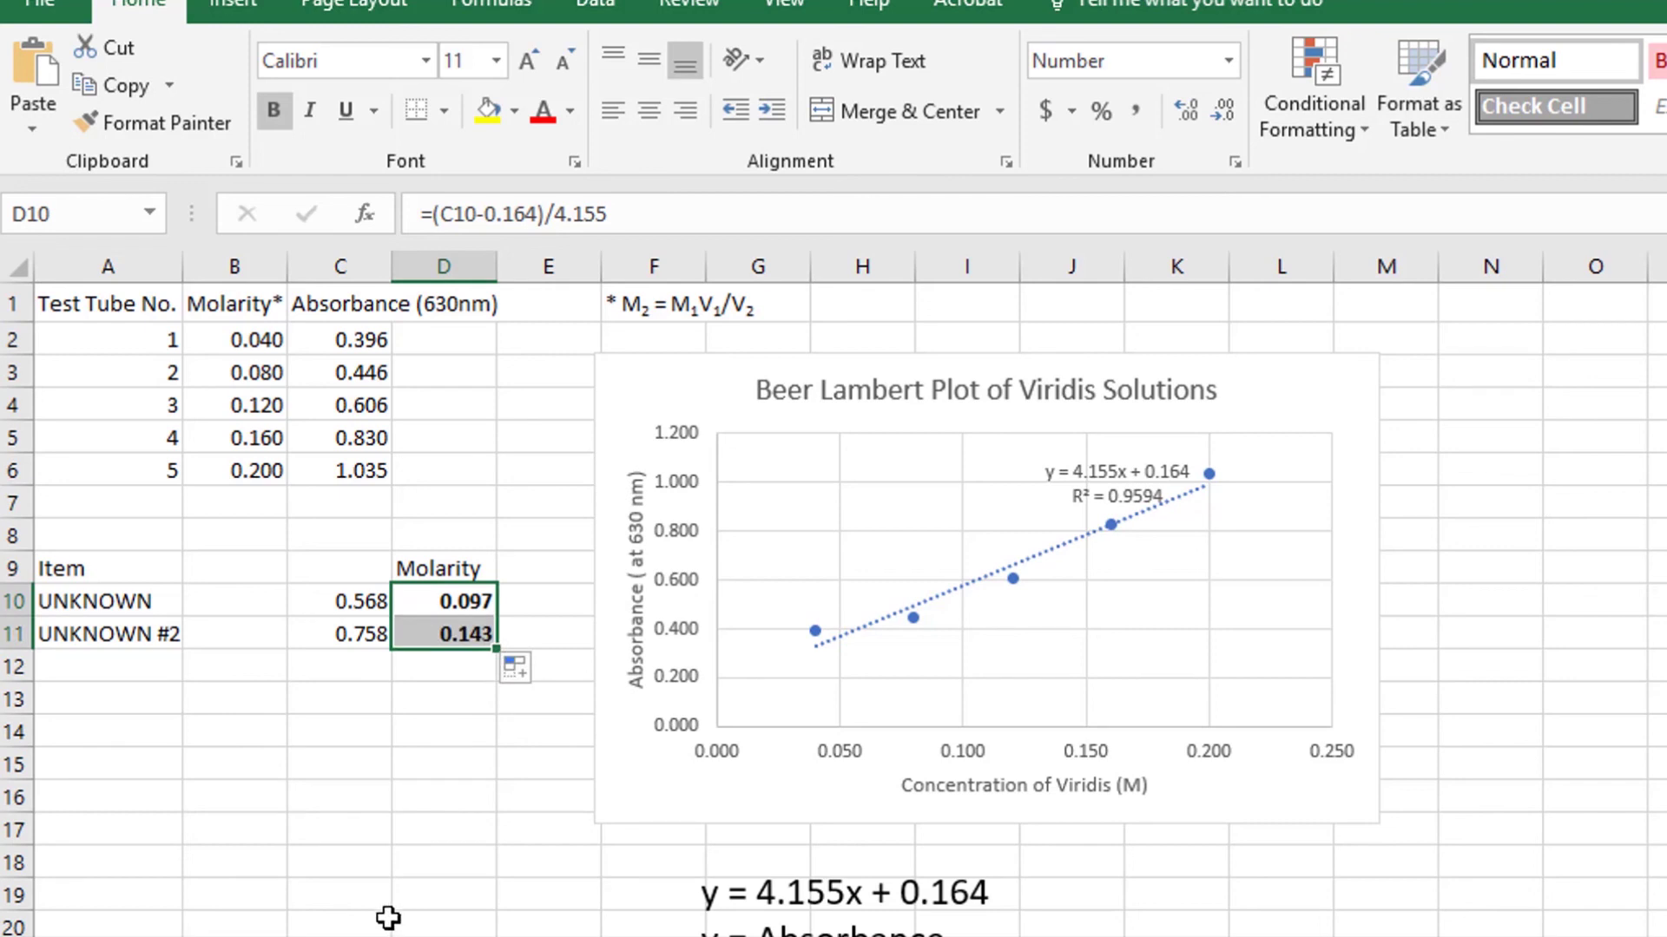
left_click(546, 634)
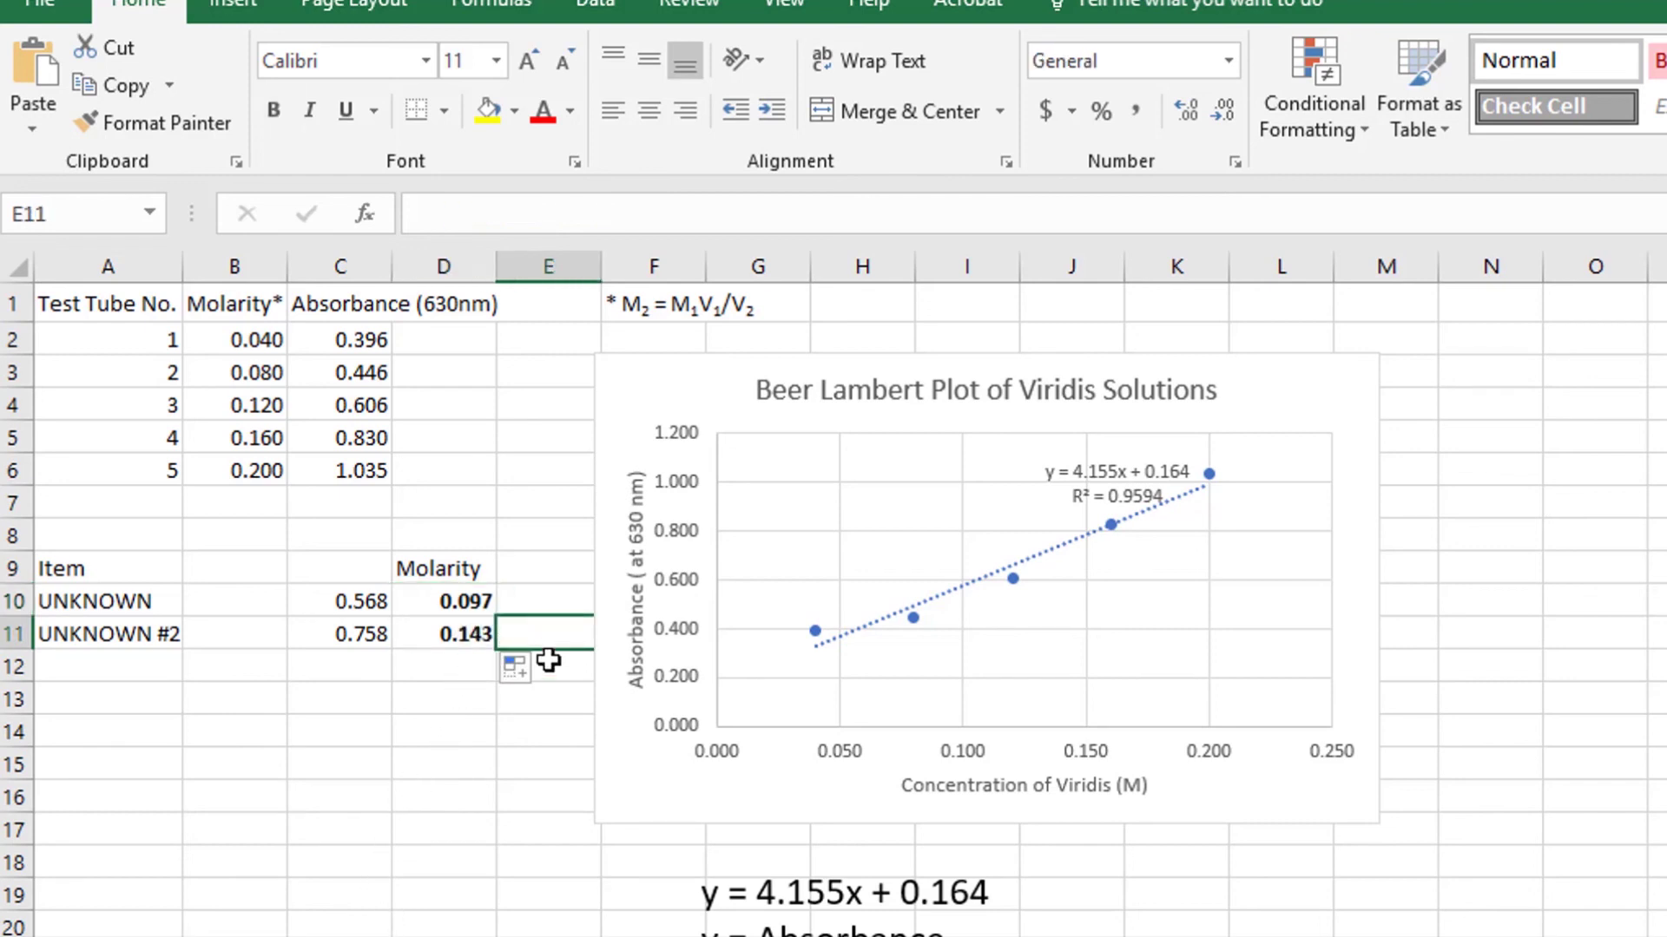